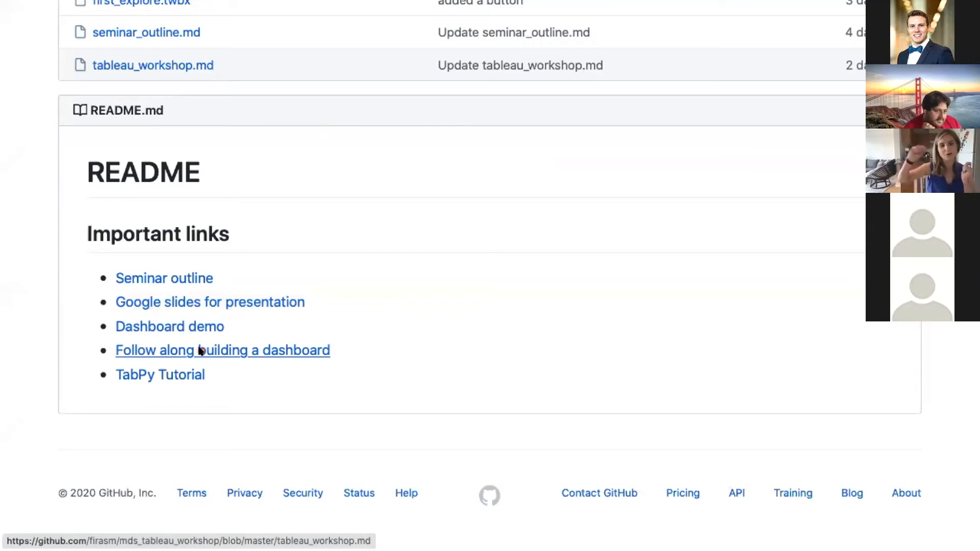
# - Open the "Follow along building a dashboard" guide from the README and look through its table of contents and data-loading section
pyautogui.click(200, 351)
pyautogui.scroll(-6, 291, 393)
pyautogui.scroll(-6, 288, 397)
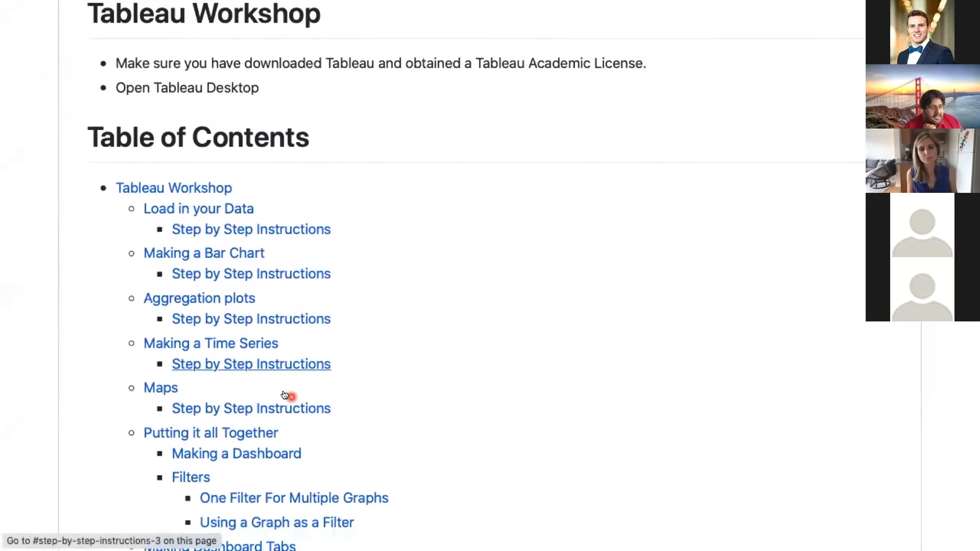
pyautogui.scroll(12, 284, 394)
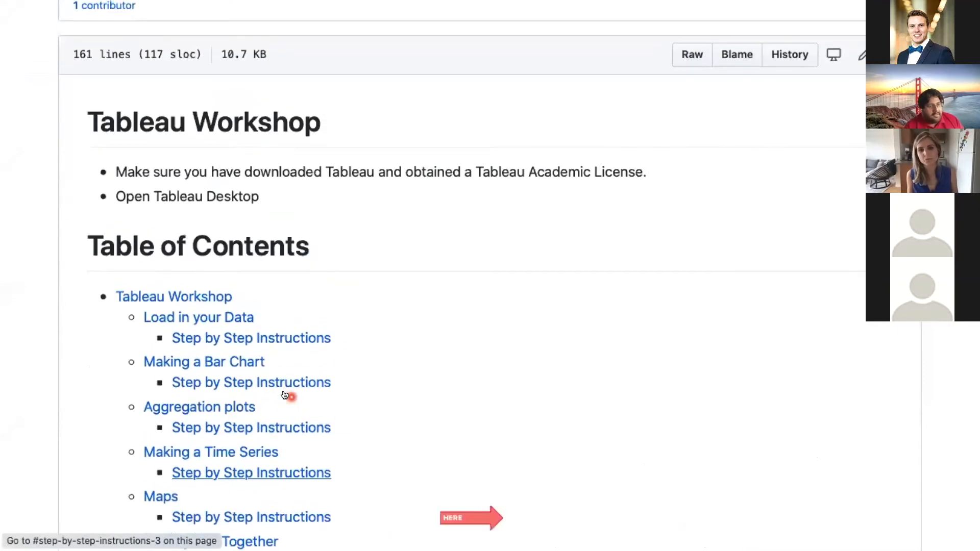
pyautogui.scroll(-8, 311, 224)
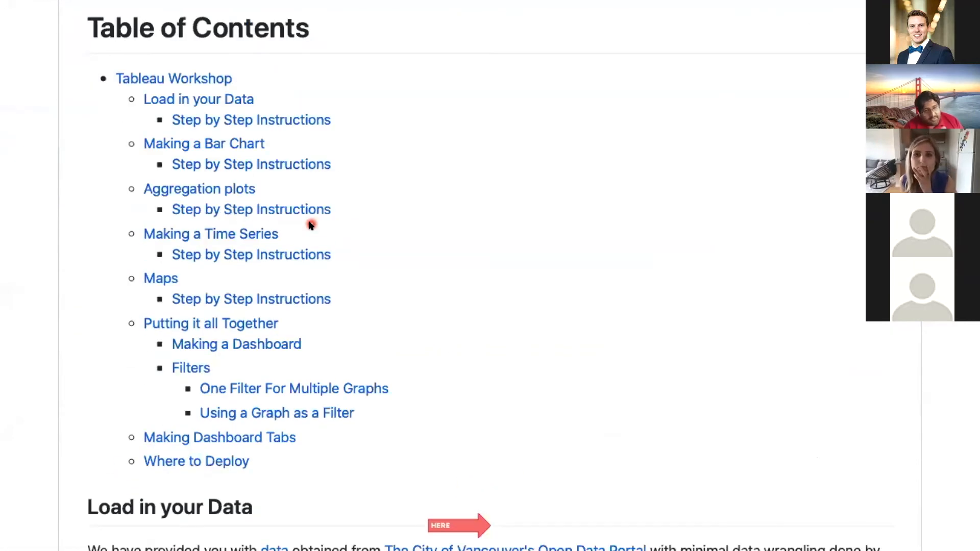
pyautogui.scroll(-5, 298, 355)
pyautogui.scroll(-7, 298, 355)
pyautogui.scroll(-2, 324, 448)
pyautogui.scroll(4, 316, 470)
pyautogui.scroll(15, 311, 485)
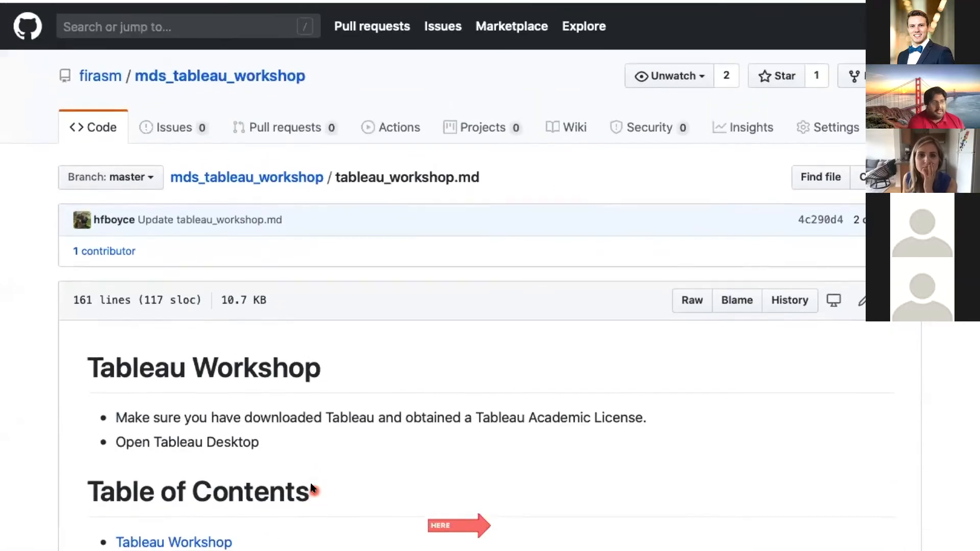
# - Switch to Tableau and look through the full list of available server connectors
pyautogui.hotkey('ctrl', 'Left')
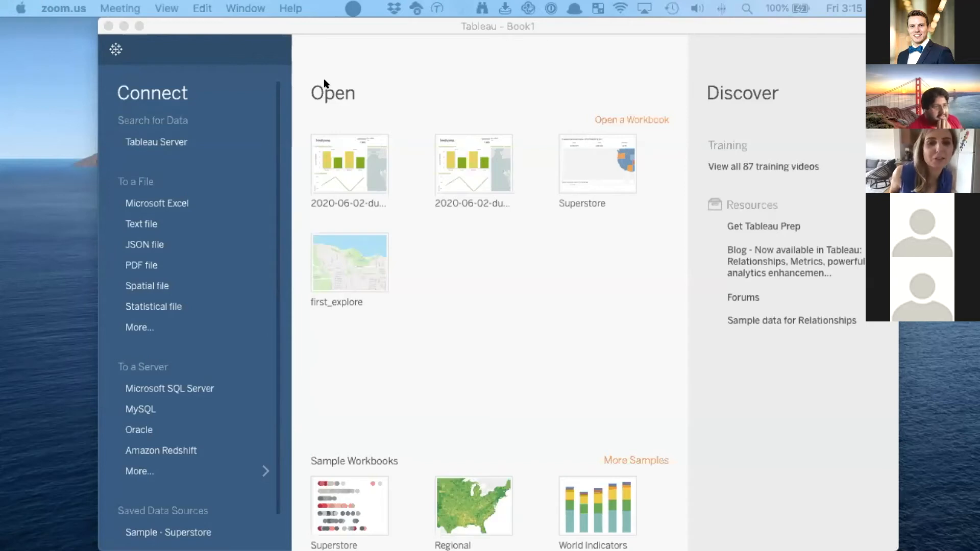
pyautogui.click(346, 93)
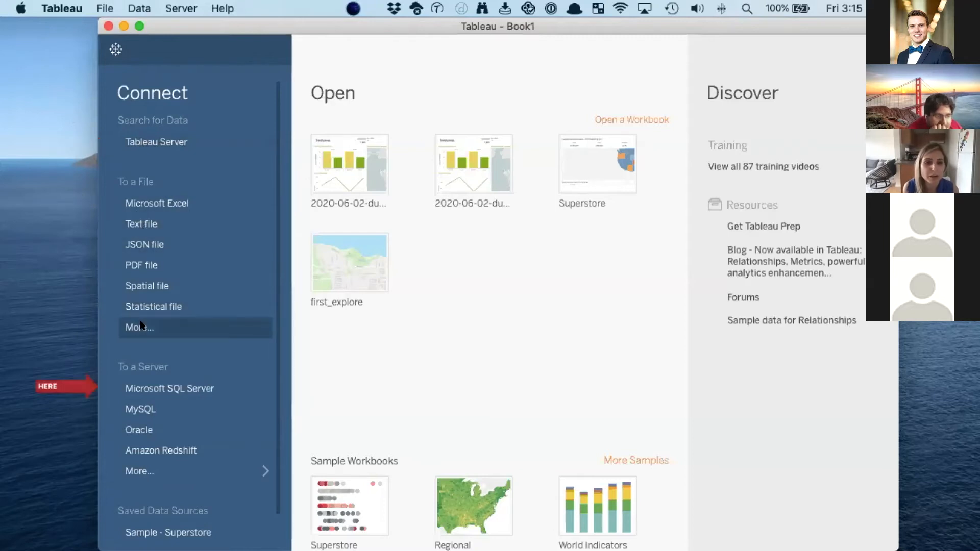
pyautogui.click(173, 465)
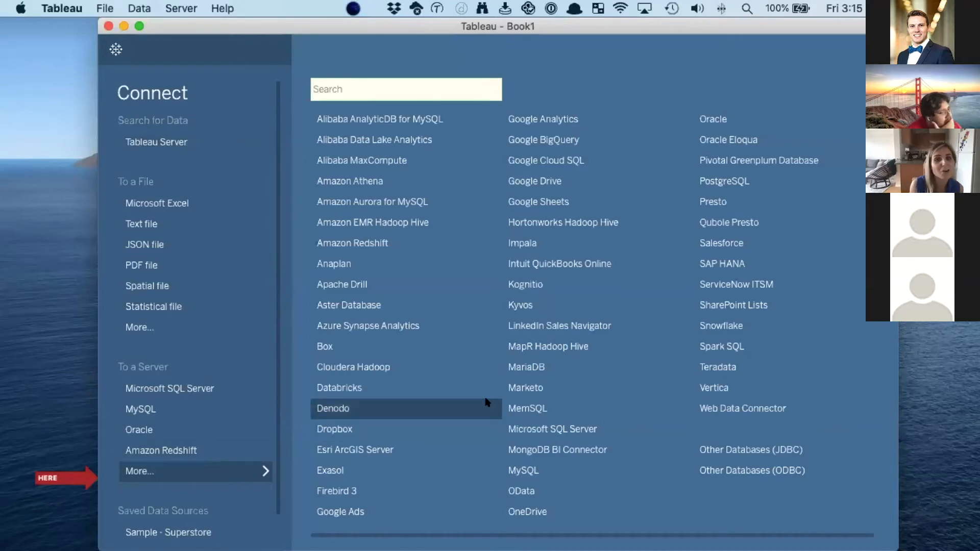
pyautogui.hscroll(1, 486, 402)
pyautogui.hscroll(-1, 486, 403)
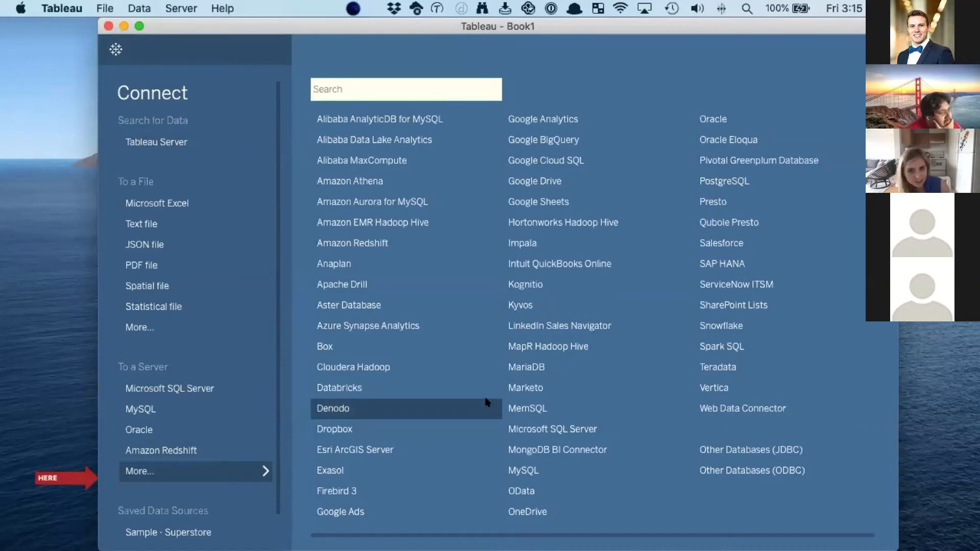
pyautogui.hscroll(1, 486, 402)
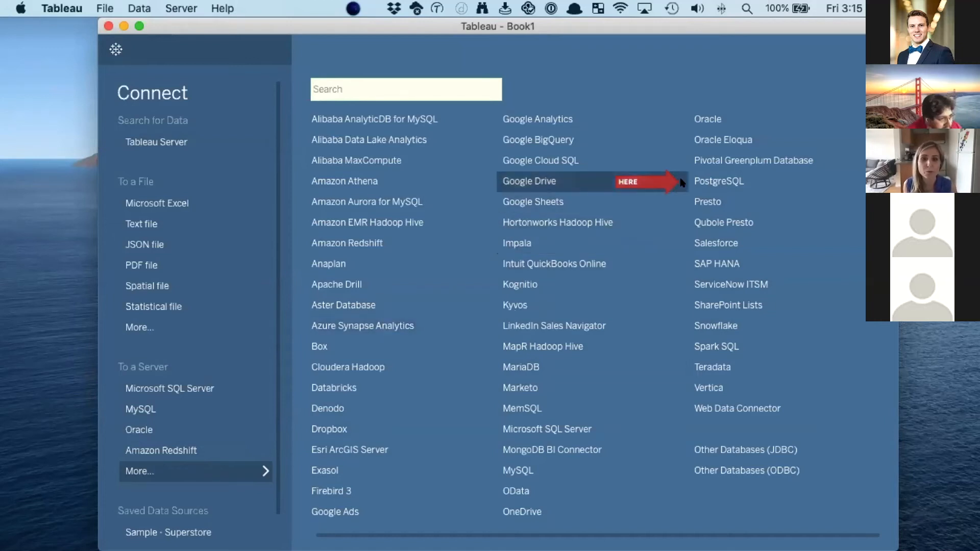
# - Open the file chooser for connecting to other file types and browse the mds folder for the workshop data
pyautogui.click(143, 329)
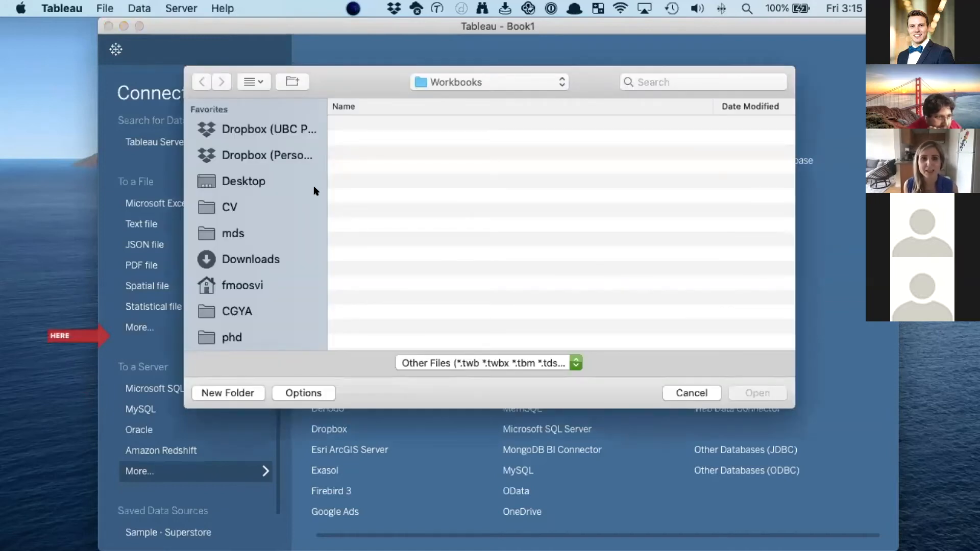
pyautogui.click(247, 231)
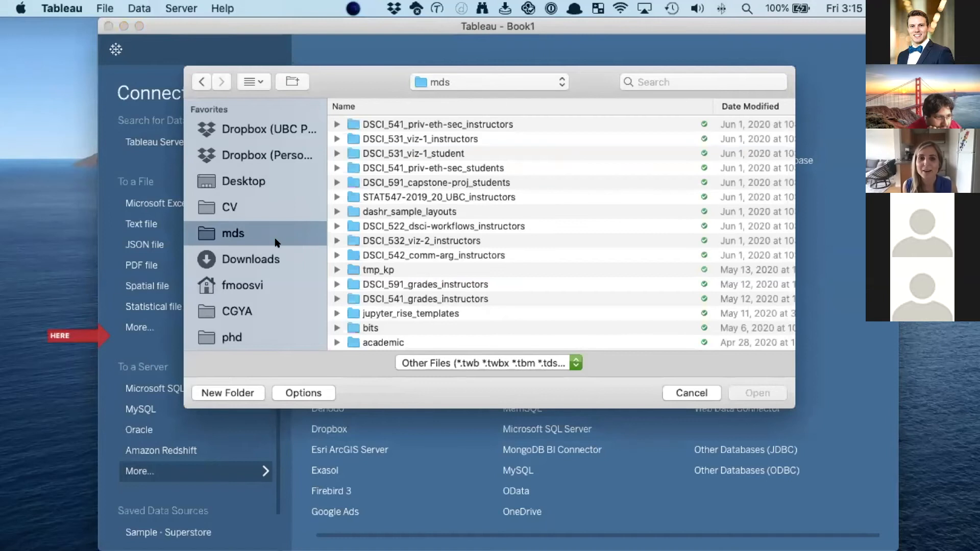
pyautogui.scroll(-10, 421, 268)
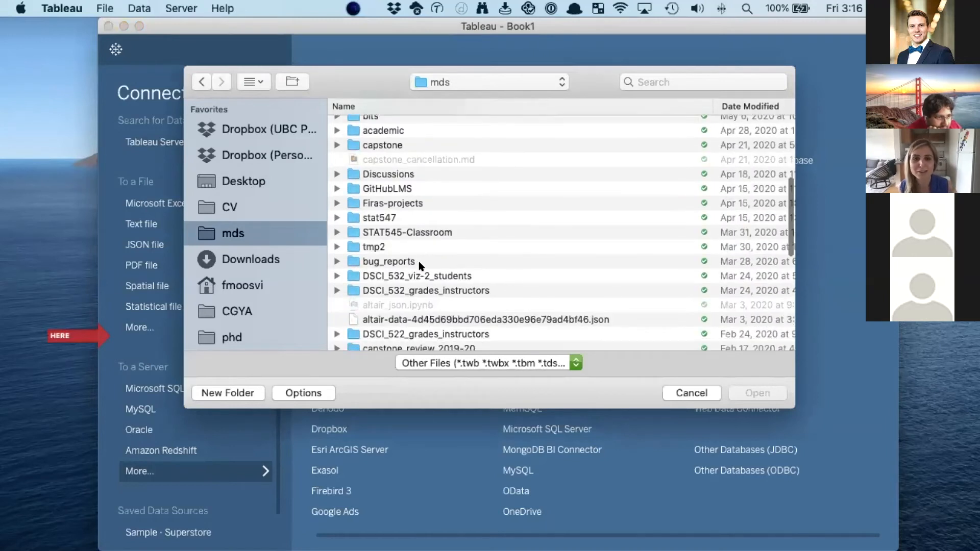
pyautogui.scroll(-7, 419, 265)
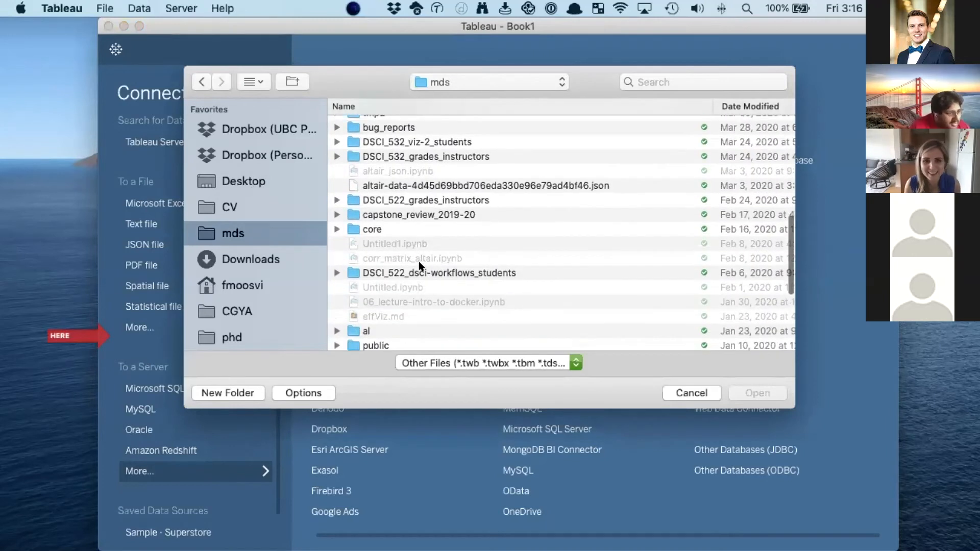
pyautogui.scroll(-3, 419, 265)
pyautogui.scroll(-3, 418, 264)
pyautogui.scroll(10, 421, 265)
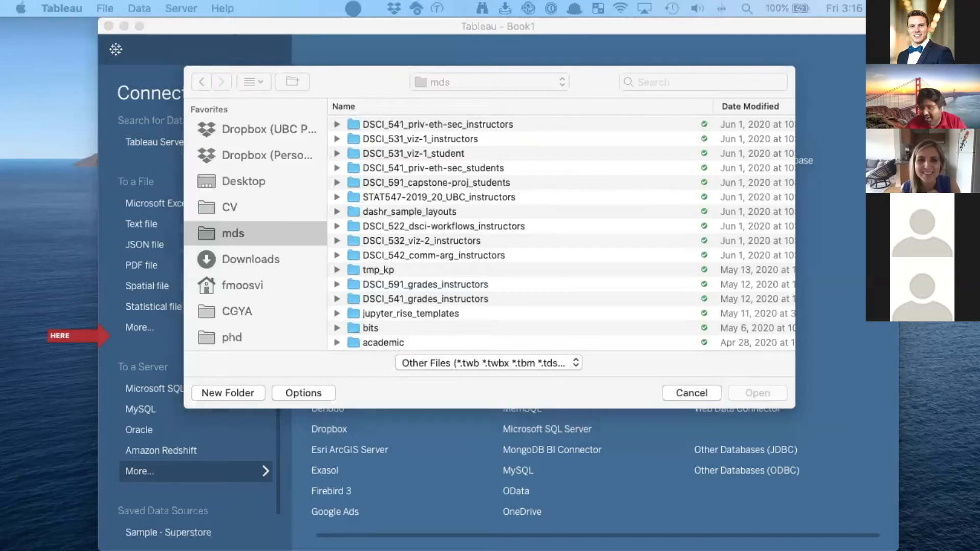
# - Switch to GitHub in Safari and open the mds_tableau_workshop repository from the activity feed
pyautogui.moveTo(0, 122); pyautogui.dragTo(604, 34)
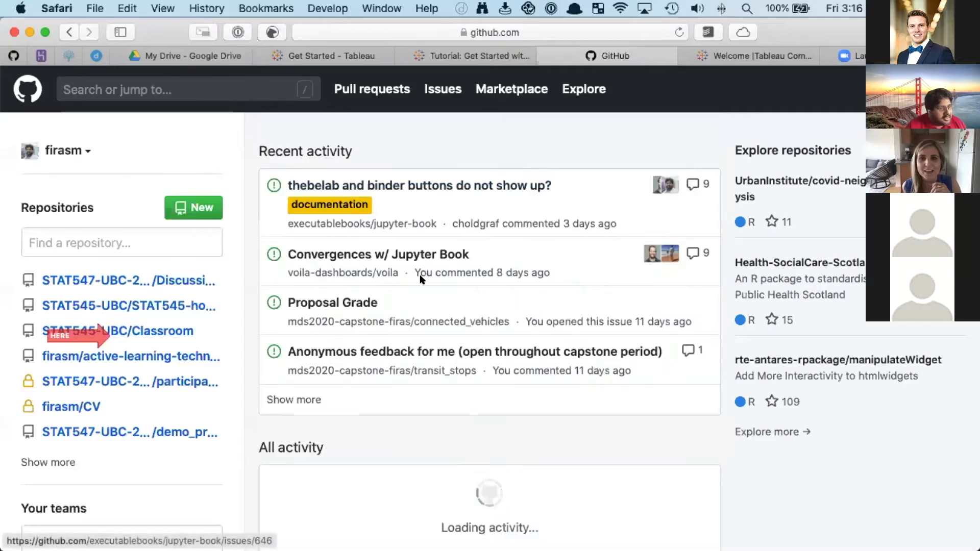
pyautogui.scroll(-5, 411, 214)
pyautogui.click(424, 268)
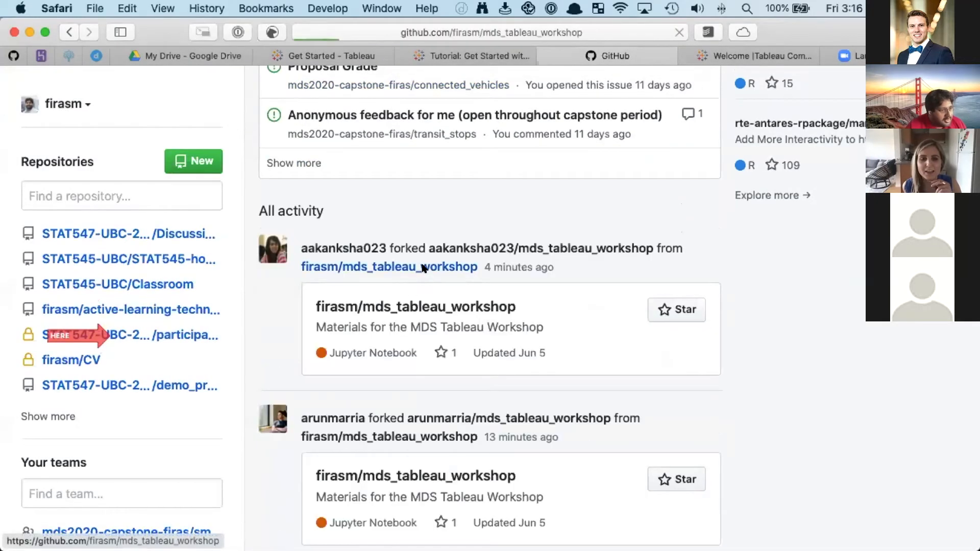
pyautogui.scroll(-2, 278, 250)
pyautogui.scroll(-7, 278, 250)
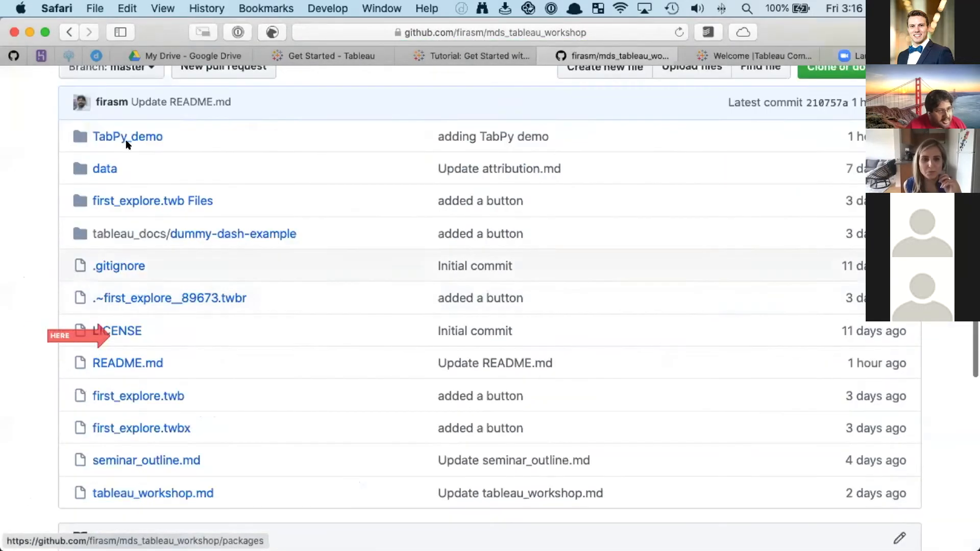
# - Download the linked street_trees.csv file from the repository's data folder
pyautogui.click(105, 164)
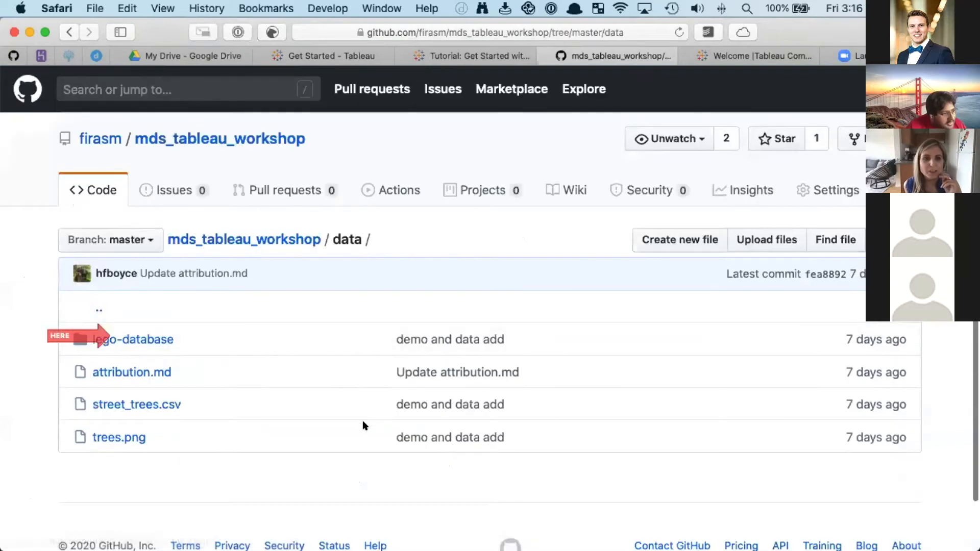
pyautogui.rightClick(155, 406)
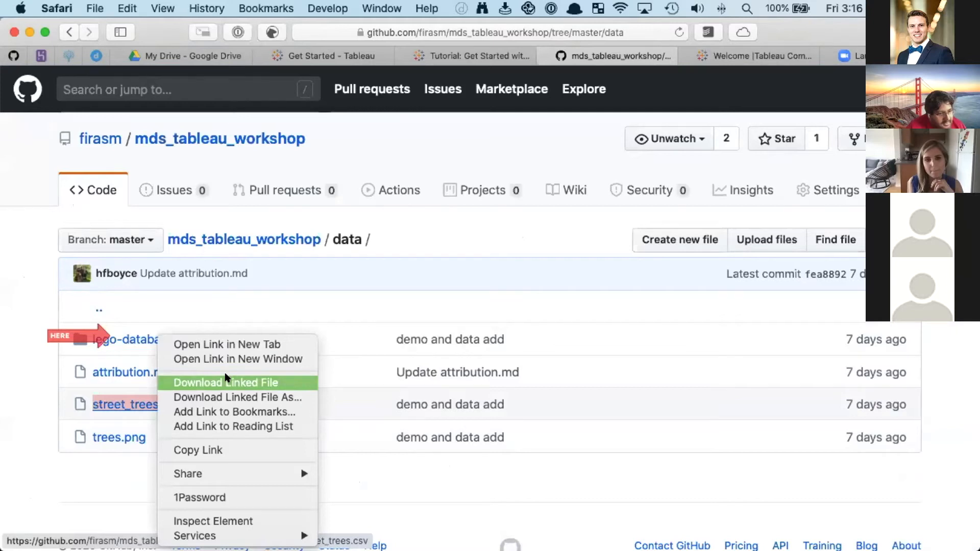
pyautogui.click(226, 383)
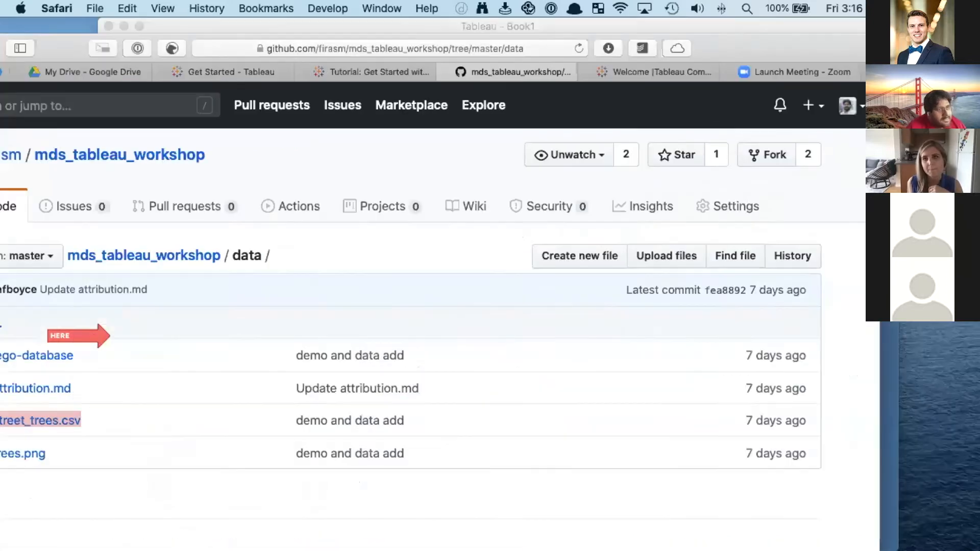
# - Return to Tableau and connect to street_trees.csv from the Downloads folder
pyautogui.click(271, 180)
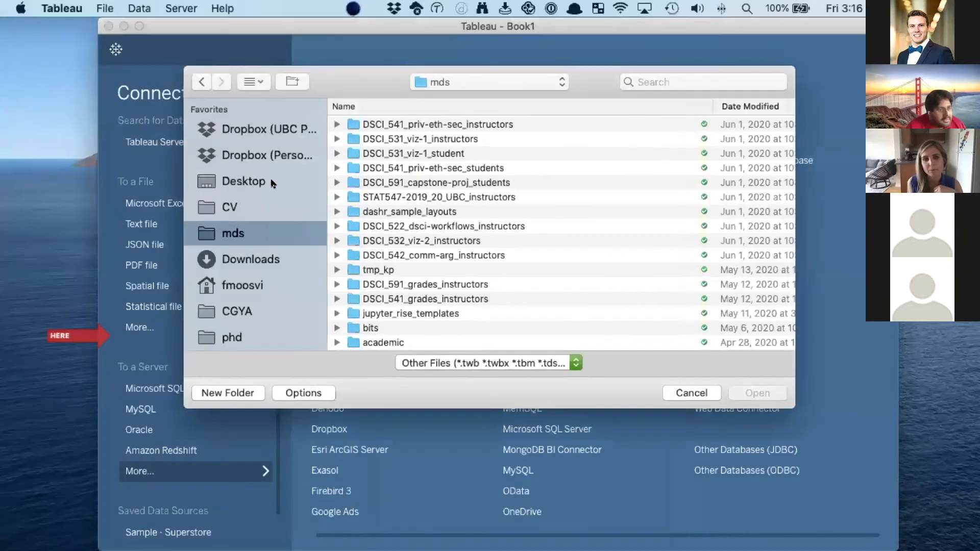
pyautogui.click(274, 256)
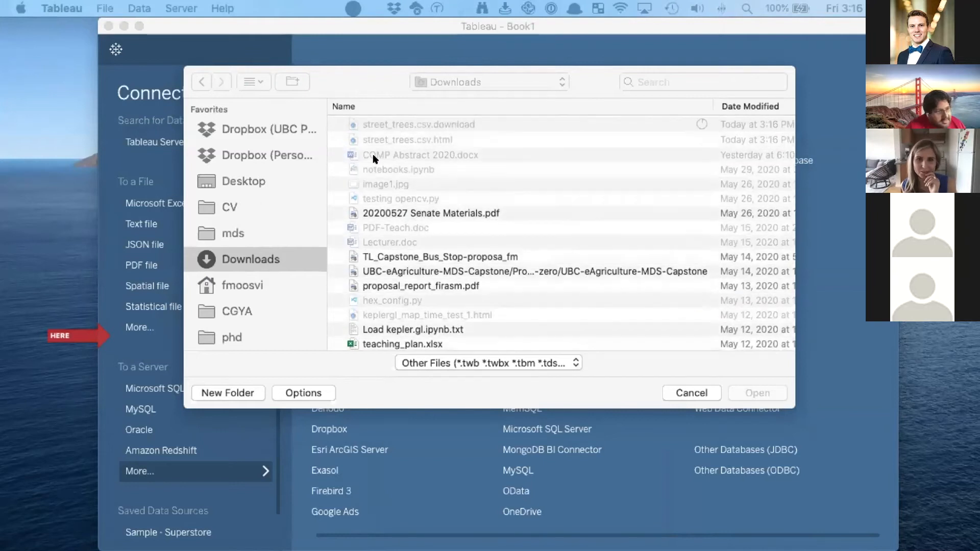
pyautogui.click(403, 126)
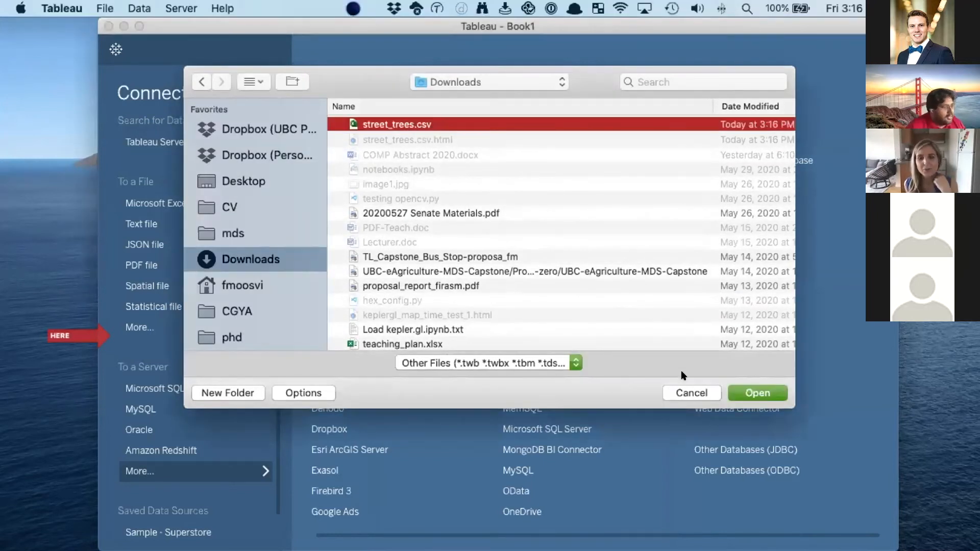
pyautogui.click(750, 391)
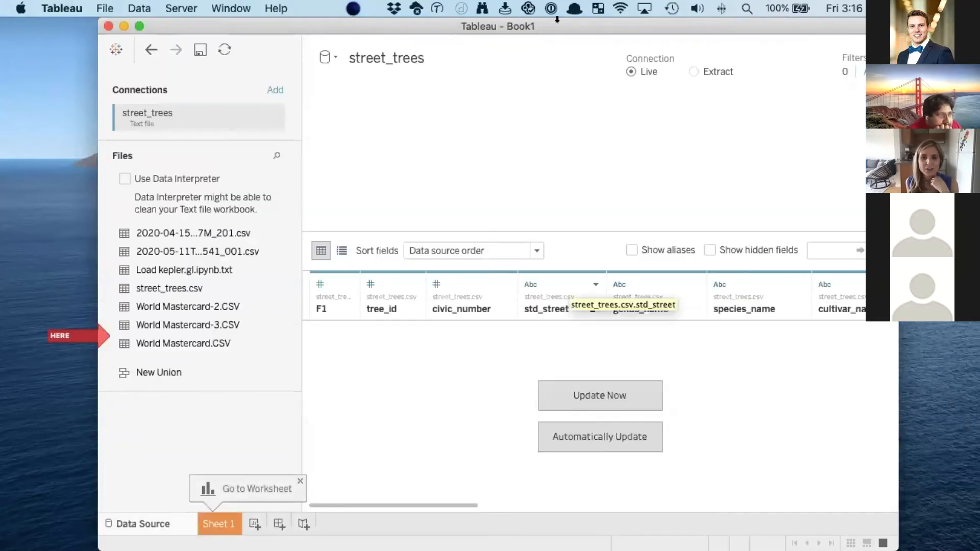
# - Enlarge the workbook window and update the preview to load the street_trees.csv rows
pyautogui.moveTo(553, 30); pyautogui.dragTo(549, 11)
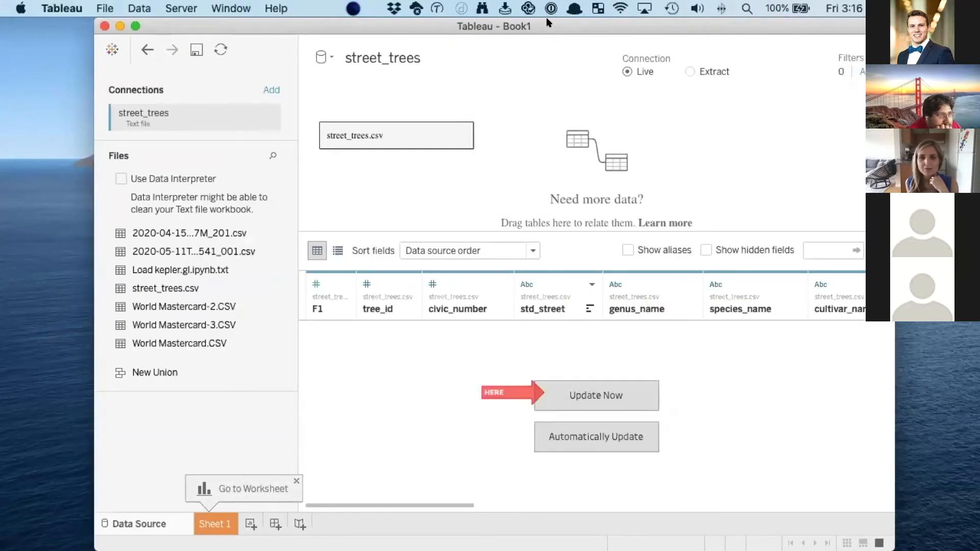
pyautogui.doubleClick(548, 22)
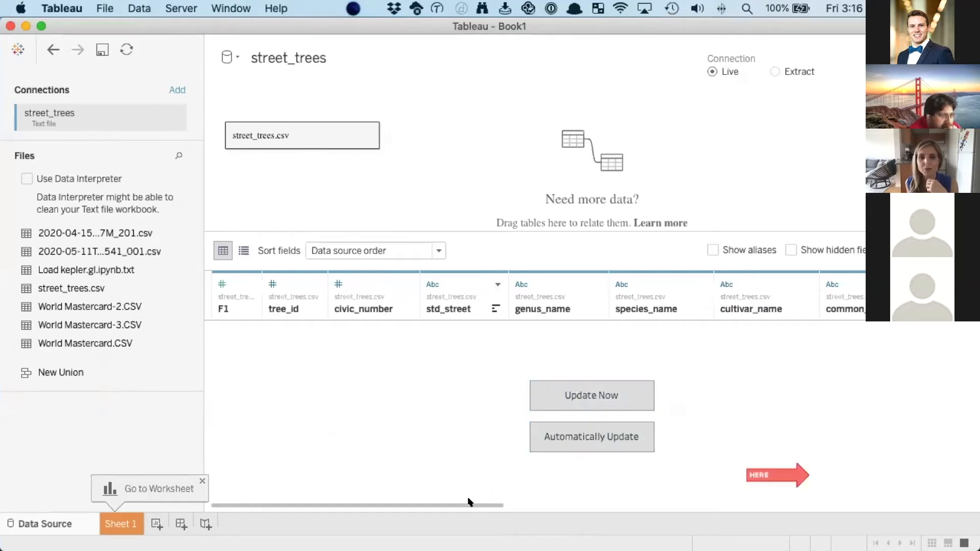
pyautogui.moveTo(469, 502); pyautogui.dragTo(531, 501)
pyautogui.click(565, 395)
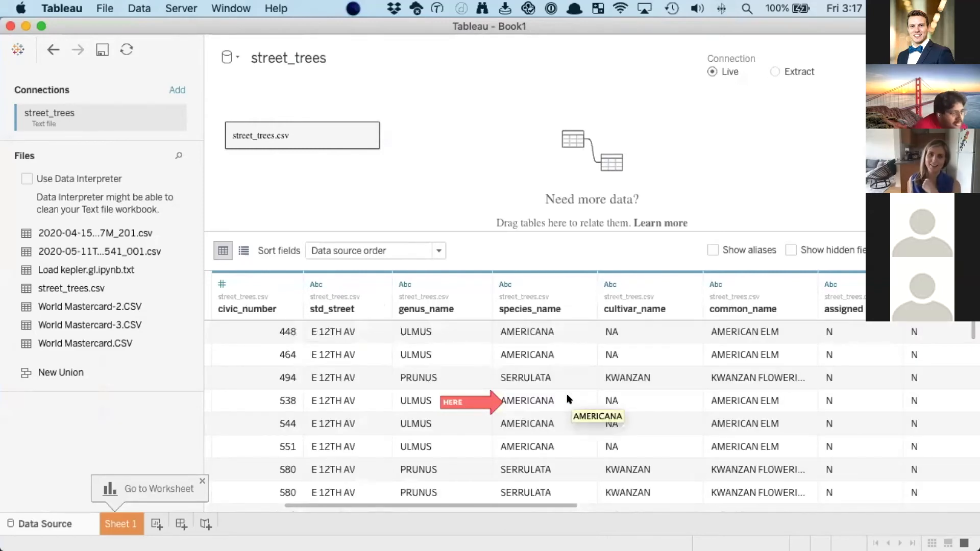
# - Change the date_planted column's data type to Date
pyautogui.moveTo(463, 505); pyautogui.dragTo(941, 520)
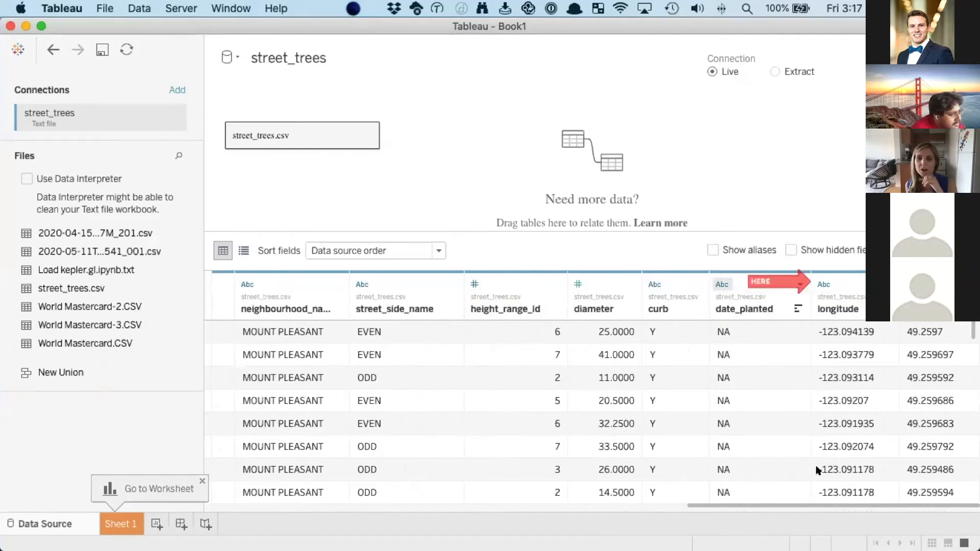
pyautogui.click(823, 284)
pyautogui.click(824, 284)
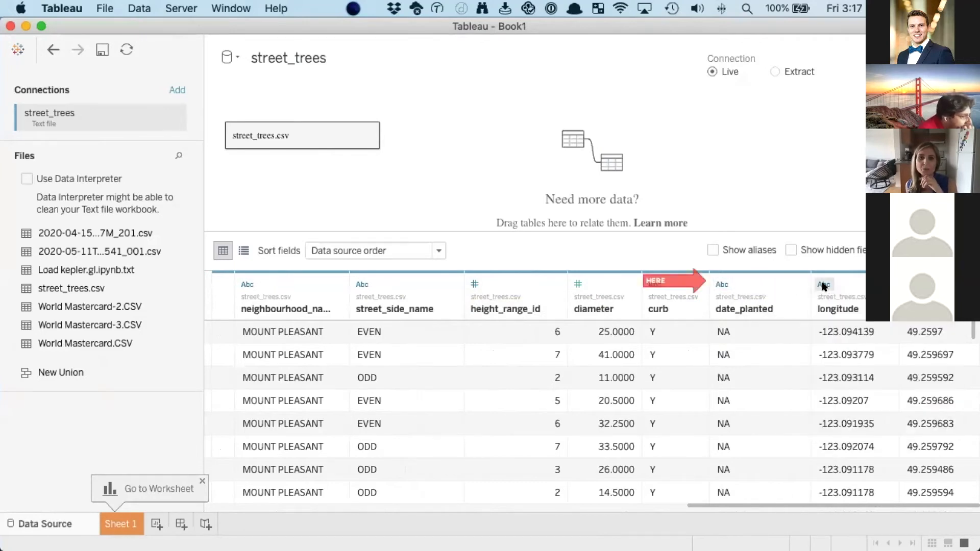
pyautogui.click(719, 286)
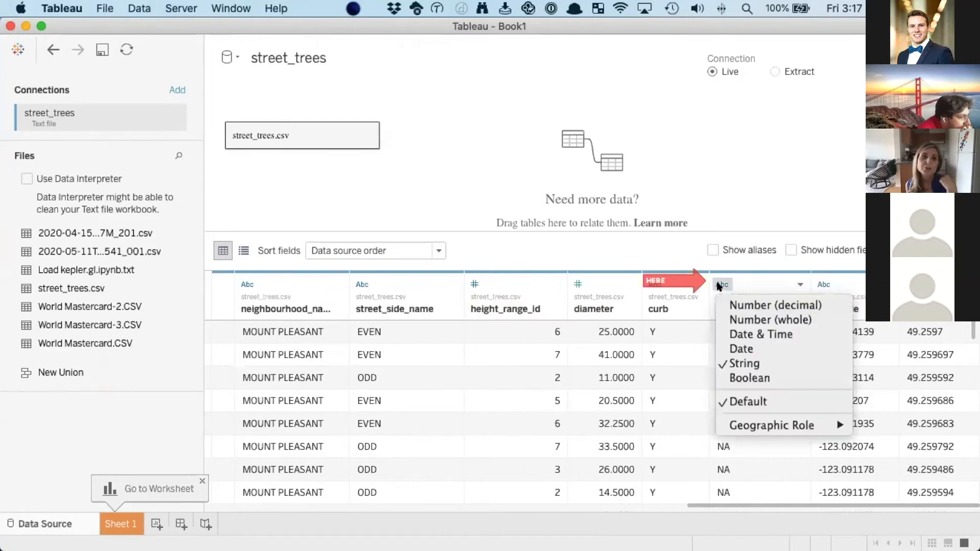
pyautogui.click(751, 349)
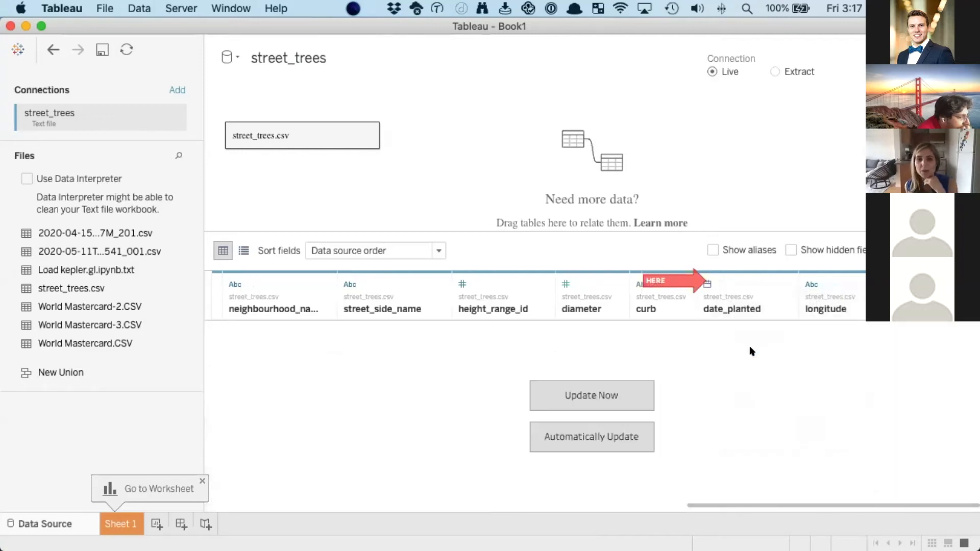
# - Turn on automatic updating of the data preview and check the date_planted values further down the rows
pyautogui.click(597, 437)
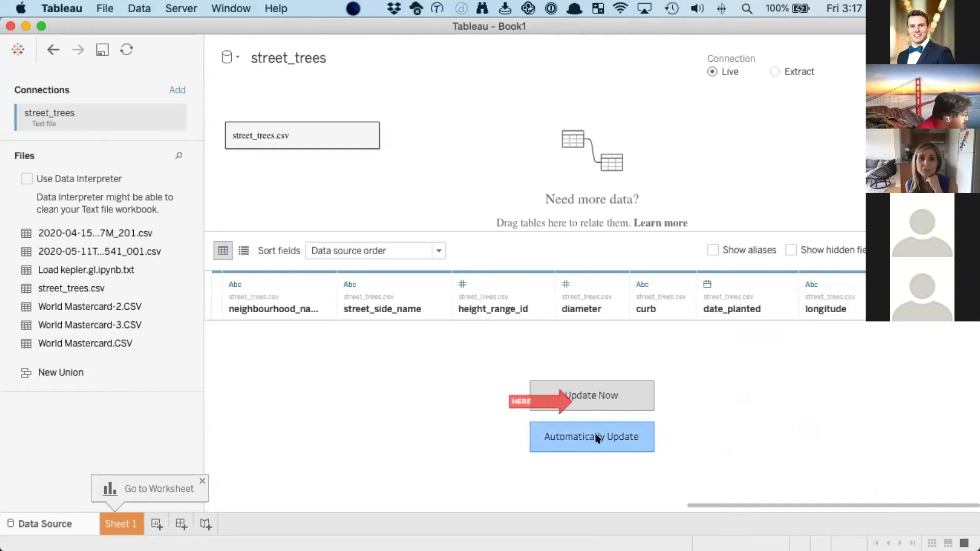
pyautogui.click(597, 438)
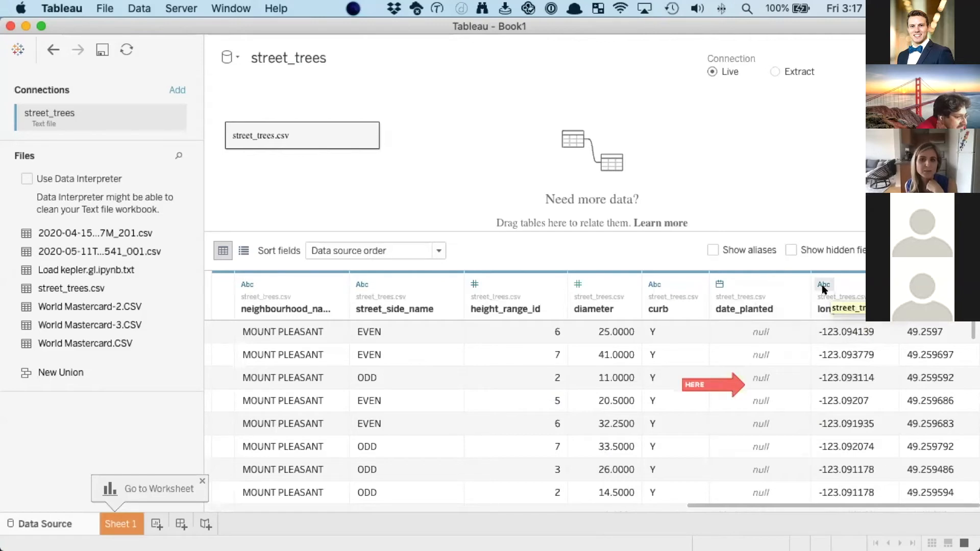
pyautogui.scroll(-15, 593, 417)
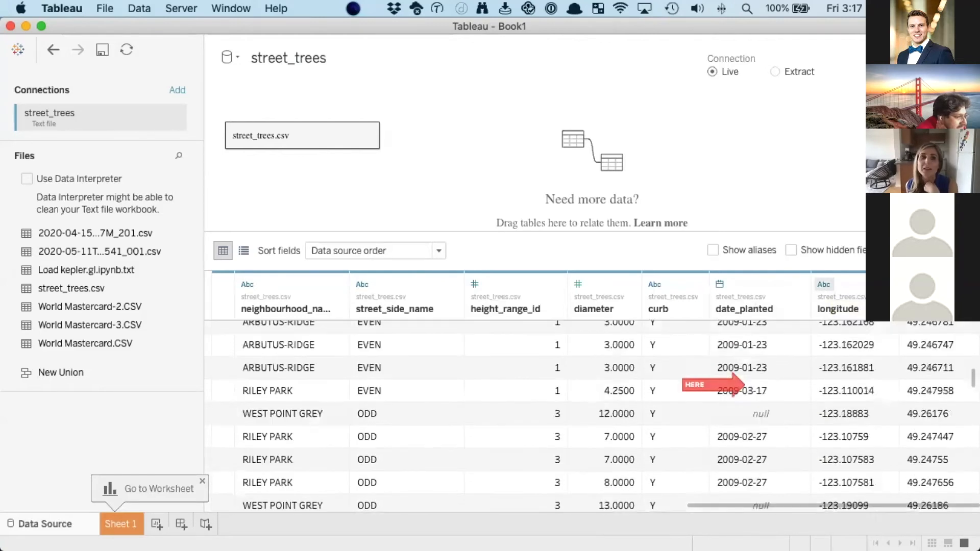
pyautogui.scroll(-10, 592, 416)
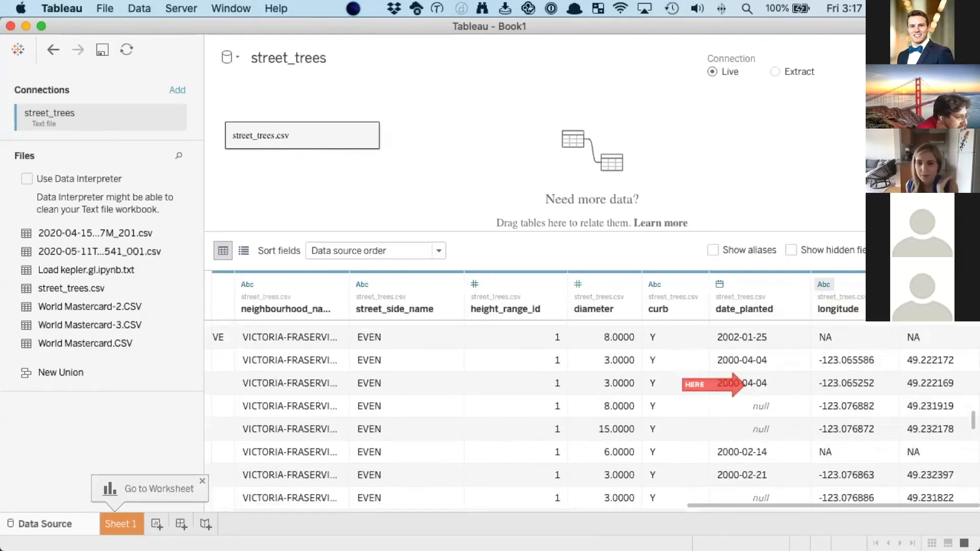
# - Change the longitude column's data type to decimal number and assign it the Longitude geographic role
pyautogui.scroll(15, 593, 416)
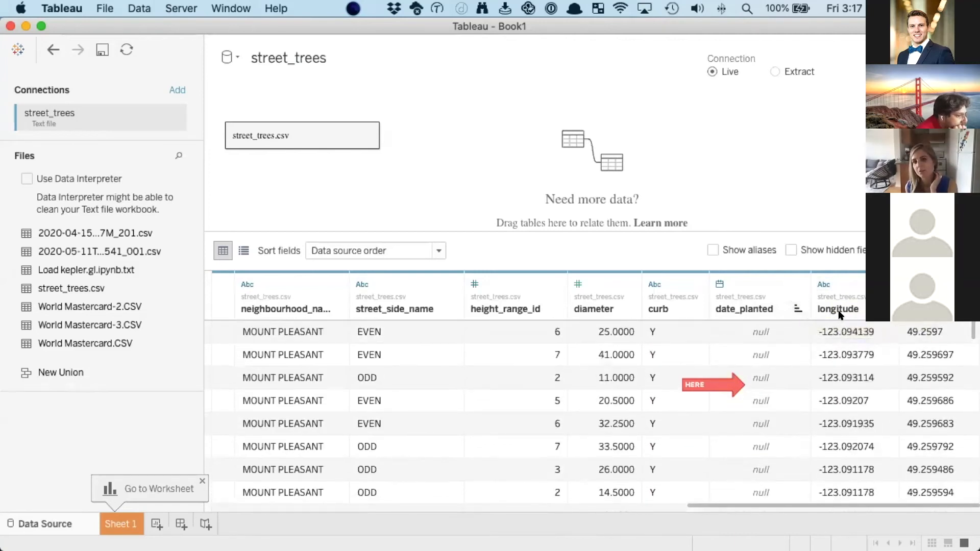
pyautogui.click(824, 285)
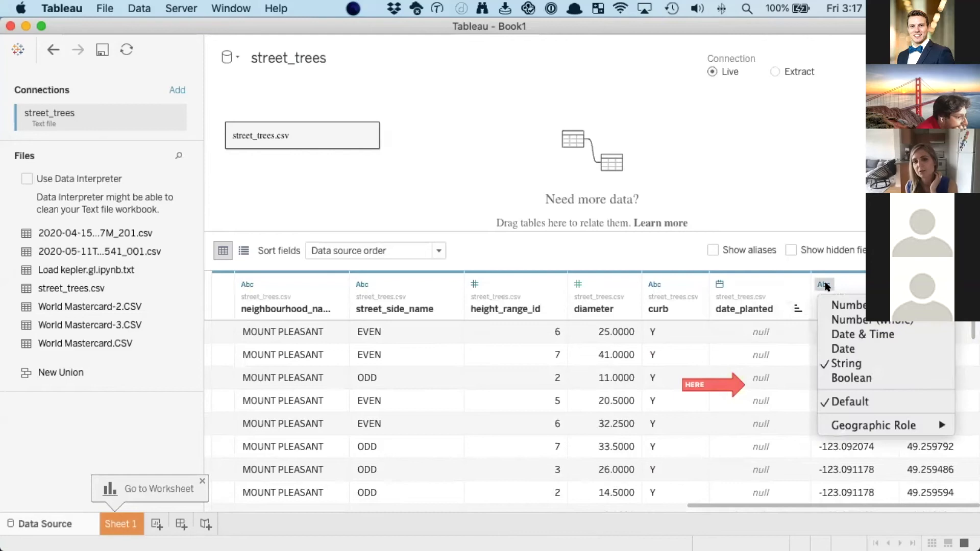
pyautogui.moveTo(854, 426)
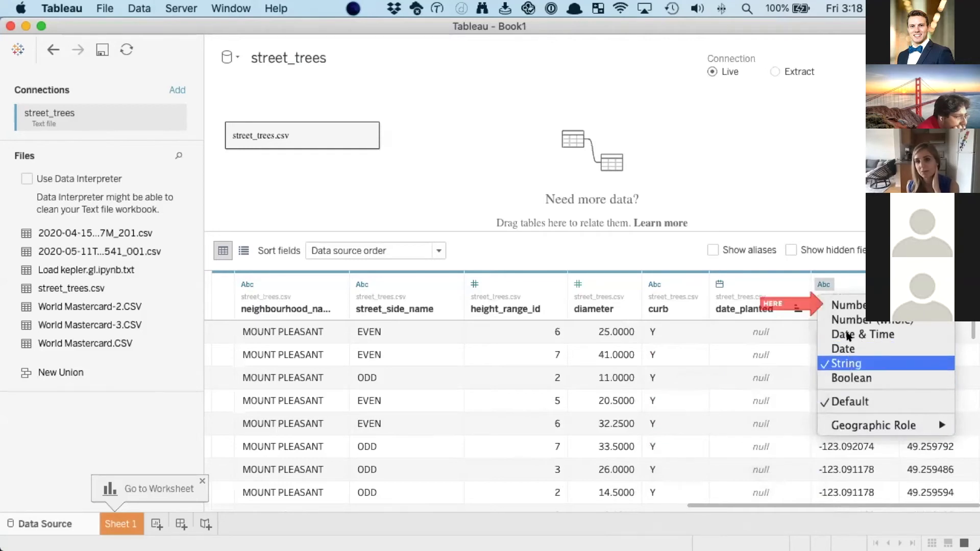
pyautogui.click(843, 306)
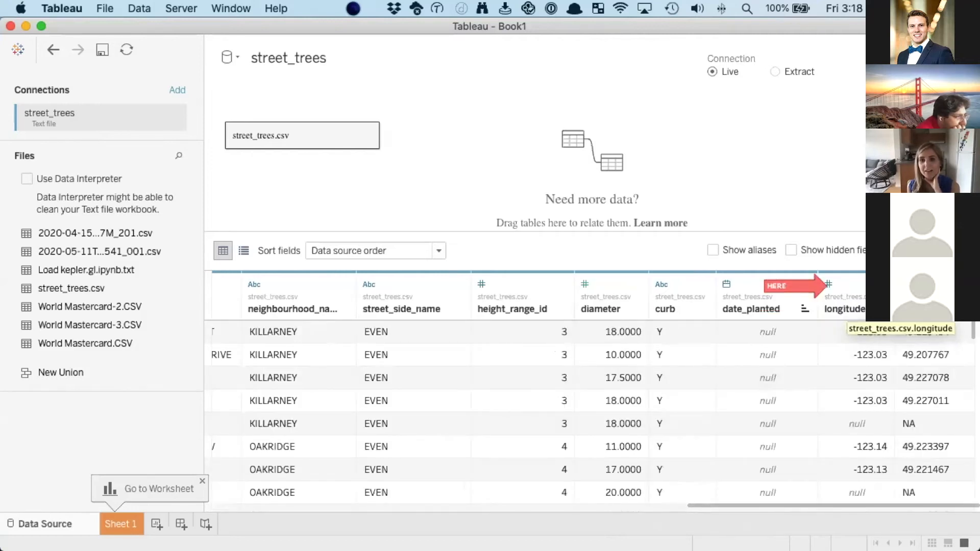
pyautogui.click(828, 284)
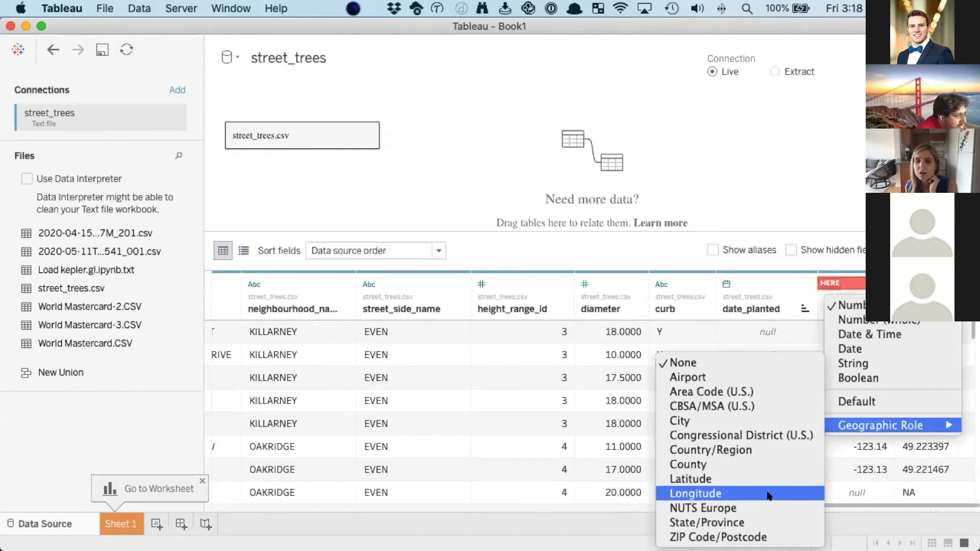
pyautogui.click(769, 493)
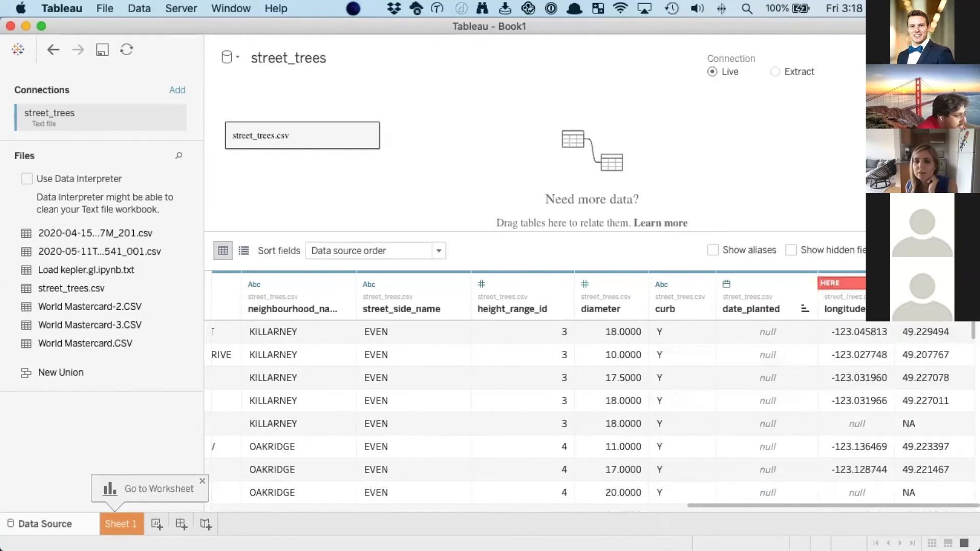
# - Change the latitude column's data type to decimal number and assign it the Latitude geographic role
pyautogui.click(829, 285)
pyautogui.click(860, 305)
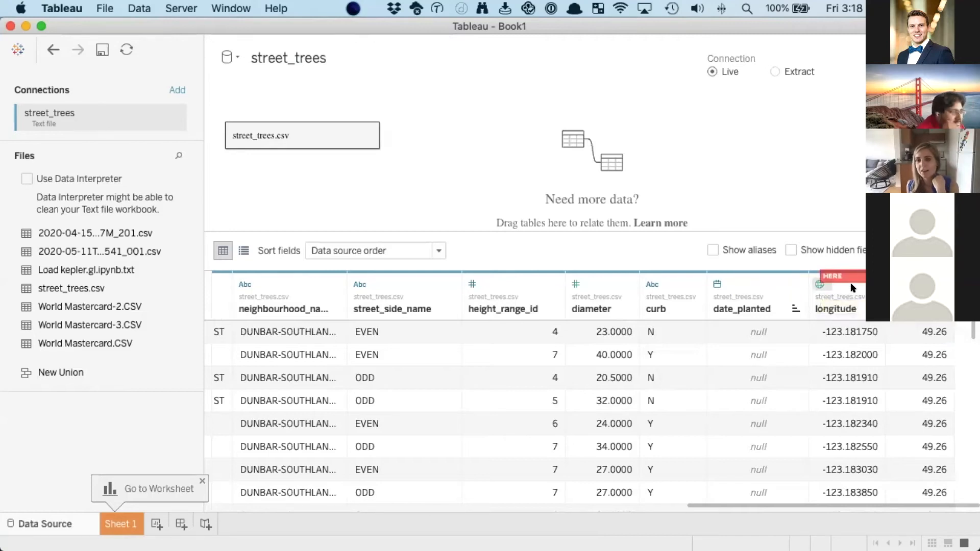
pyautogui.click(820, 284)
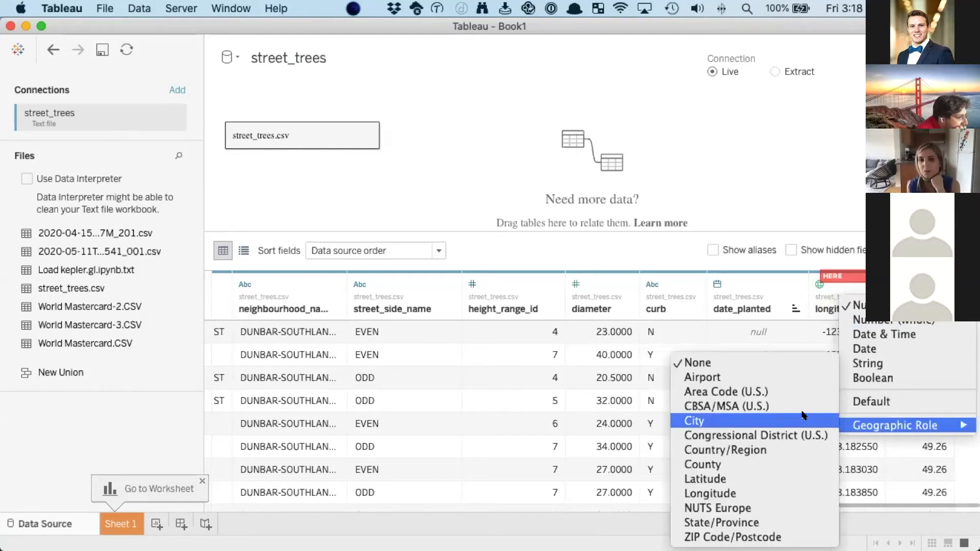
pyautogui.click(763, 480)
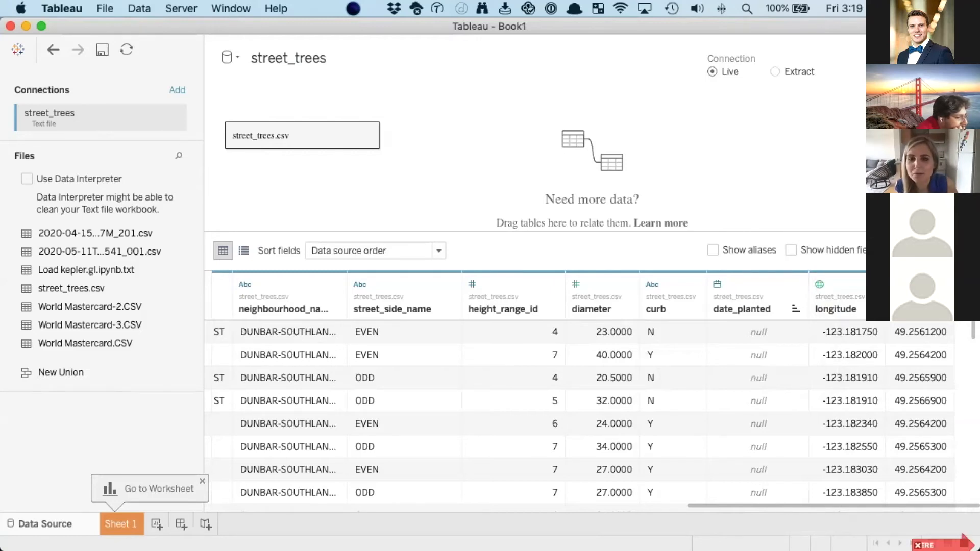
# - Open Sheet 1 and resize the workbook window so the worksheet fits within the screen
pyautogui.moveTo(954, 534); pyautogui.dragTo(901, 498)
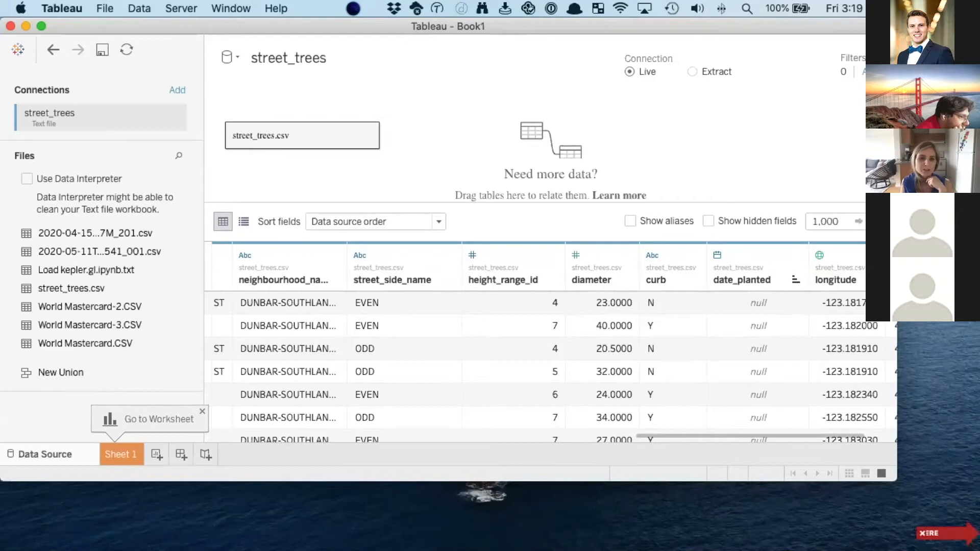
pyautogui.click(127, 453)
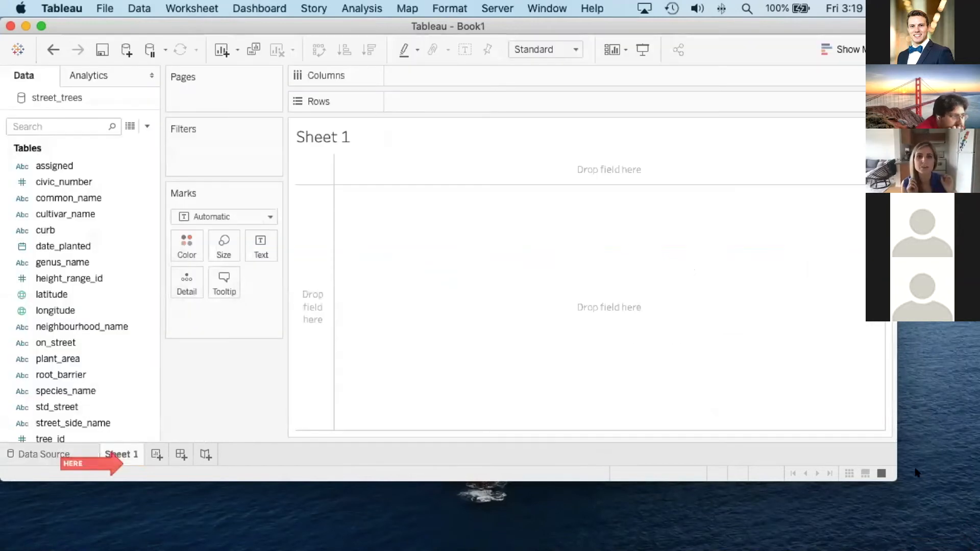
pyautogui.moveTo(893, 478); pyautogui.dragTo(892, 523)
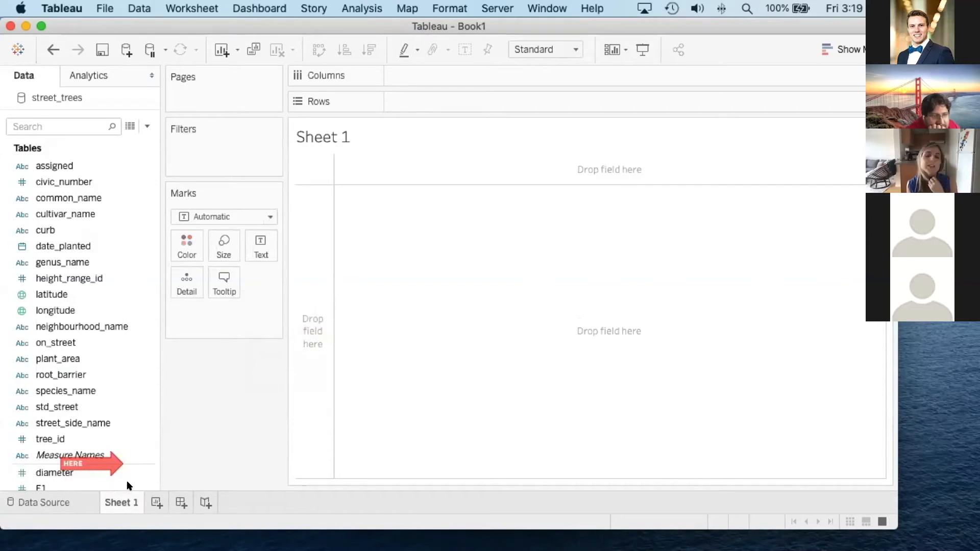
# - Place the neighbourhood_name field on Columns in Sheet 1
pyautogui.scroll(-2, 94, 367)
pyautogui.scroll(-2, 94, 366)
pyautogui.scroll(4, 93, 366)
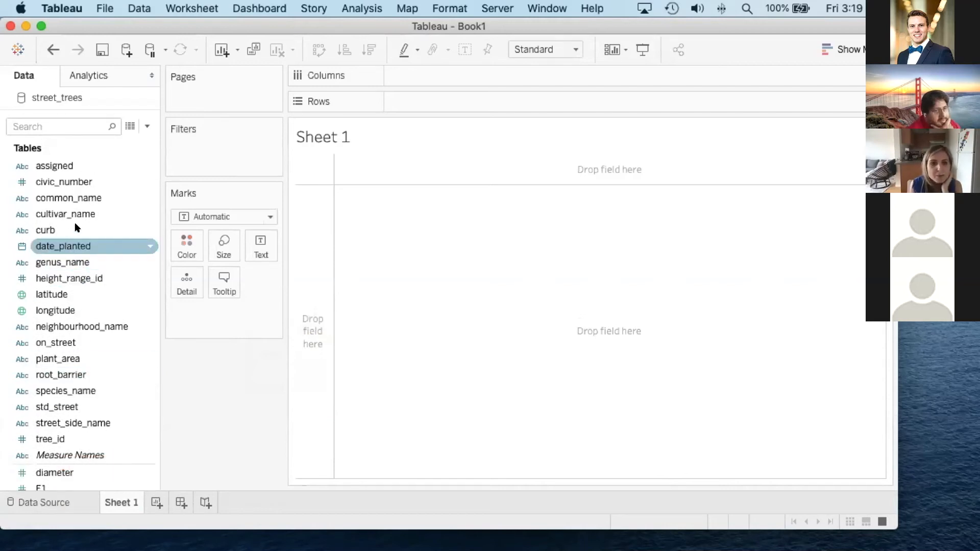
pyautogui.click(92, 329)
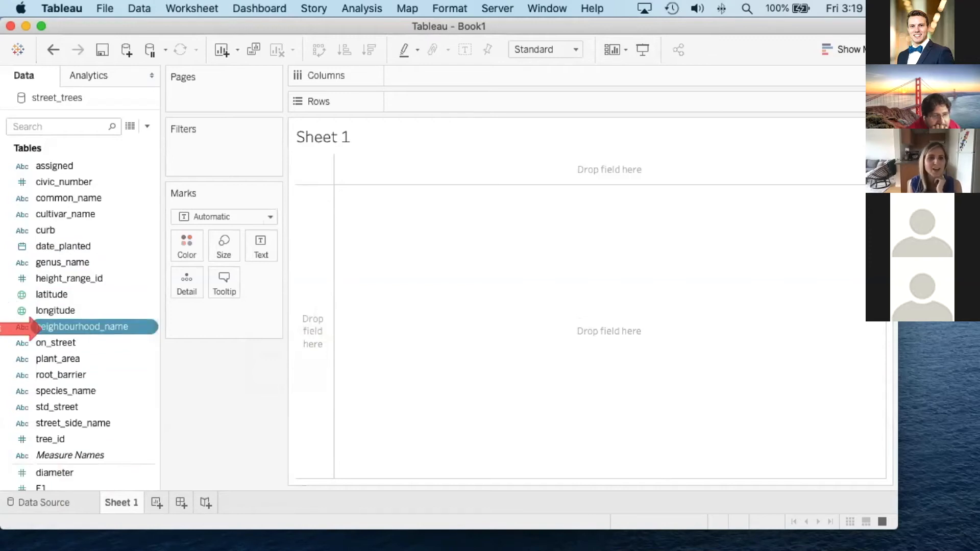
pyautogui.moveTo(136, 327); pyautogui.dragTo(445, 73)
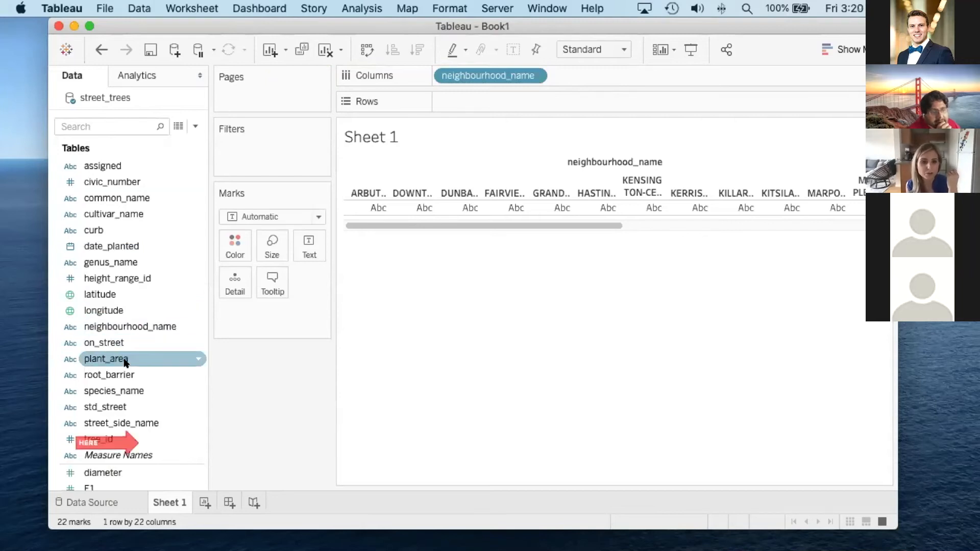
# - Place the tree_id field on Rows and look across the resulting neighbourhood columns
pyautogui.scroll(-4, 102, 362)
pyautogui.click(107, 376)
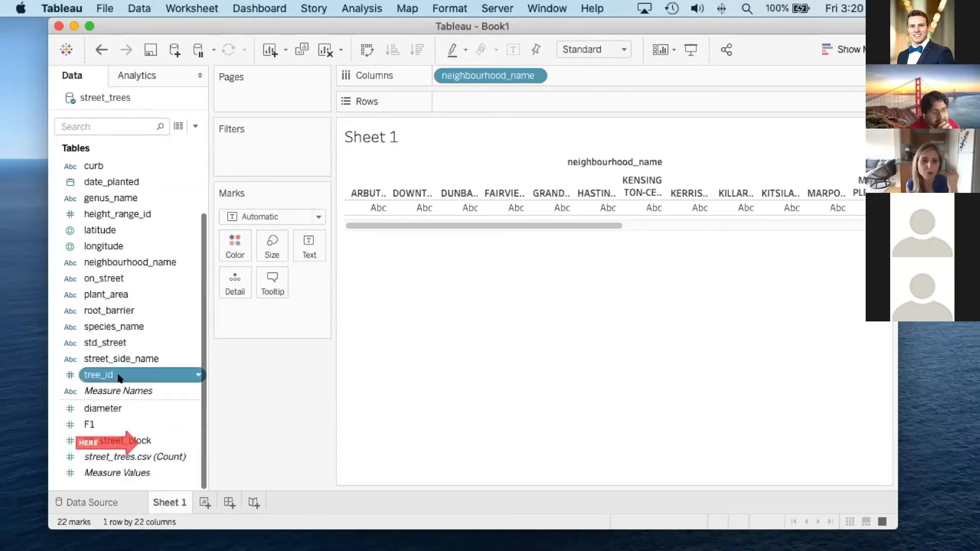
pyautogui.scroll(1, 107, 376)
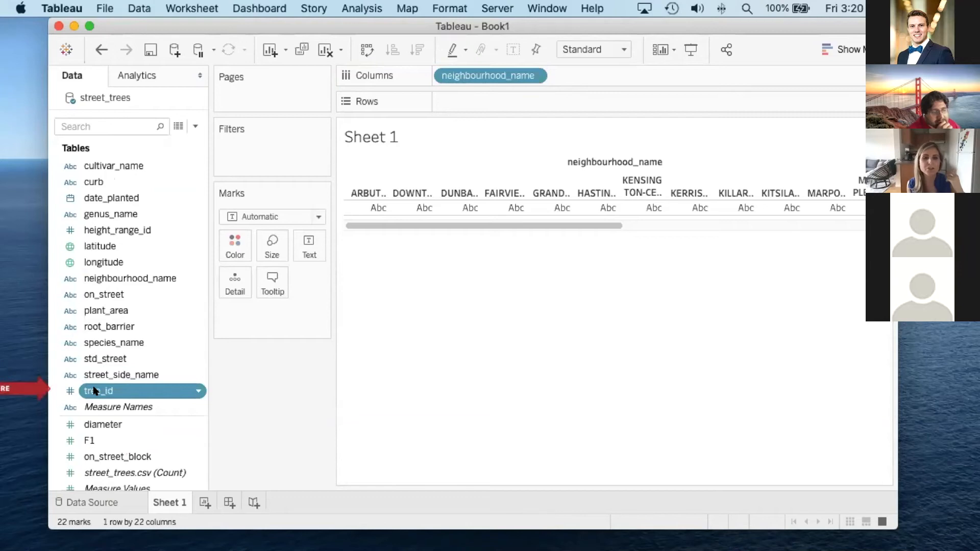
pyautogui.moveTo(94, 391); pyautogui.dragTo(458, 95)
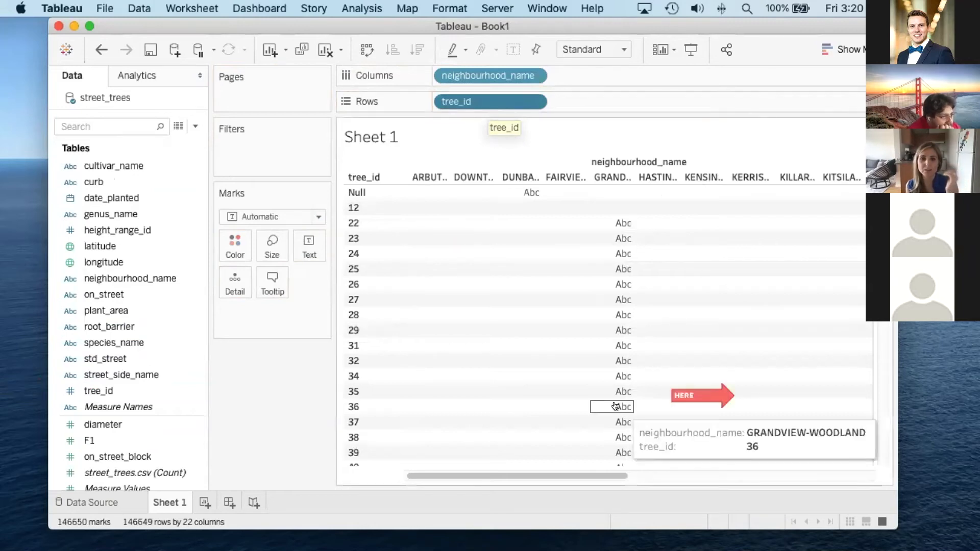
pyautogui.hscroll(5, 615, 406)
pyautogui.hscroll(5, 615, 407)
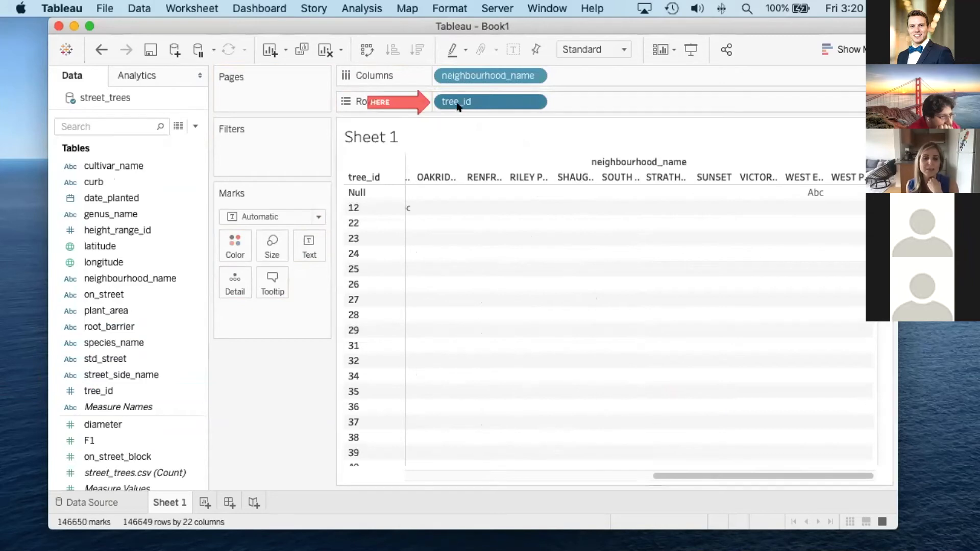
# - Change tree_id on Rows to a measure aggregated by Count
pyautogui.click(534, 102)
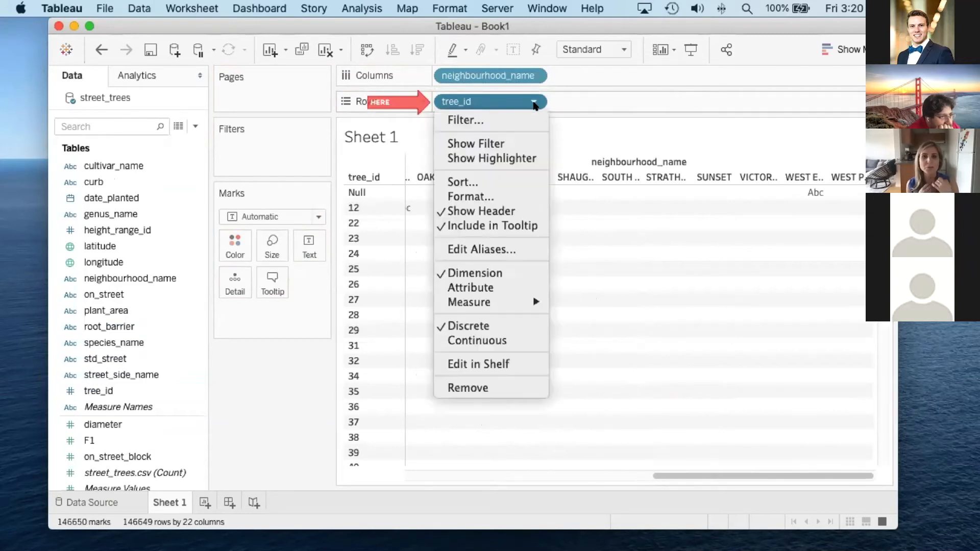
pyautogui.moveTo(519, 301)
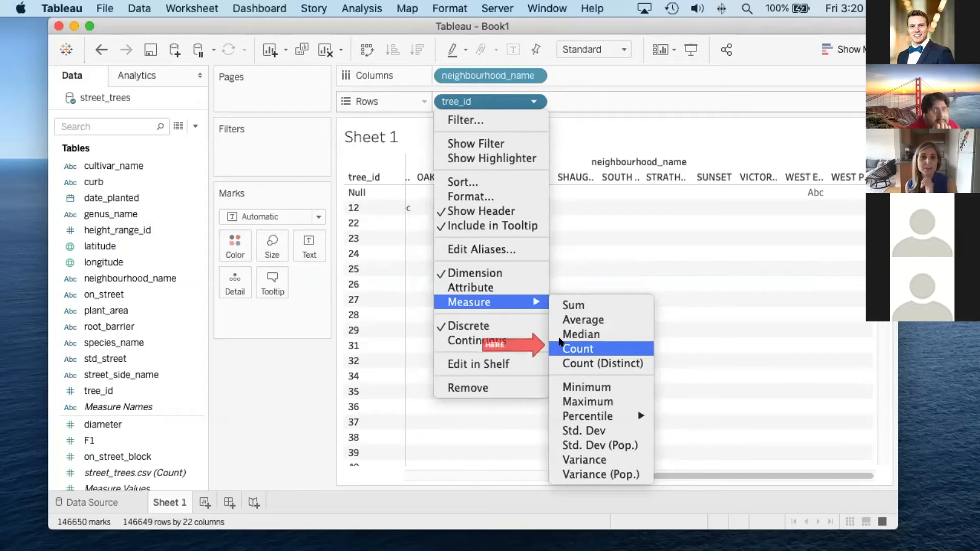
pyautogui.click(560, 341)
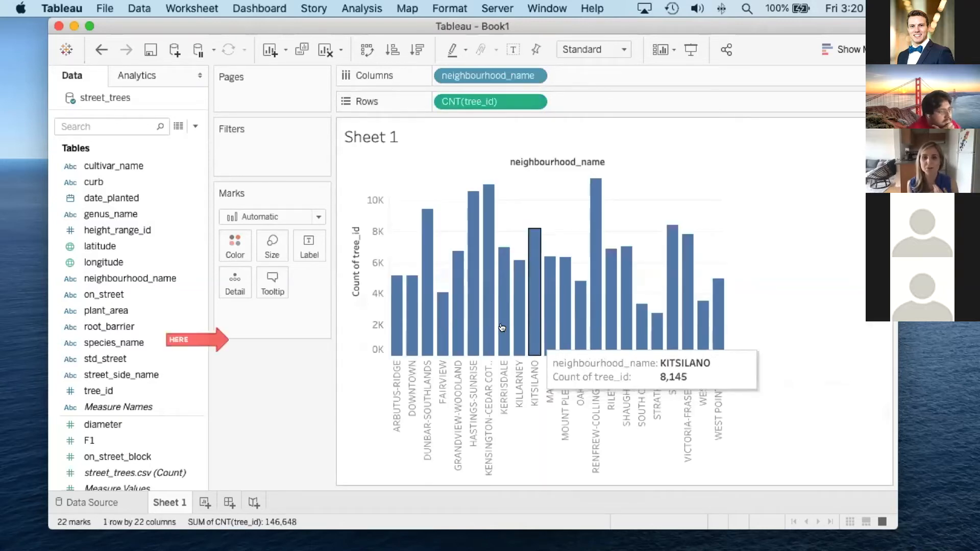
# - Rename Sheet 1 as "Trees by Neighbourhood"
pyautogui.doubleClick(378, 138)
pyautogui.click(580, 363)
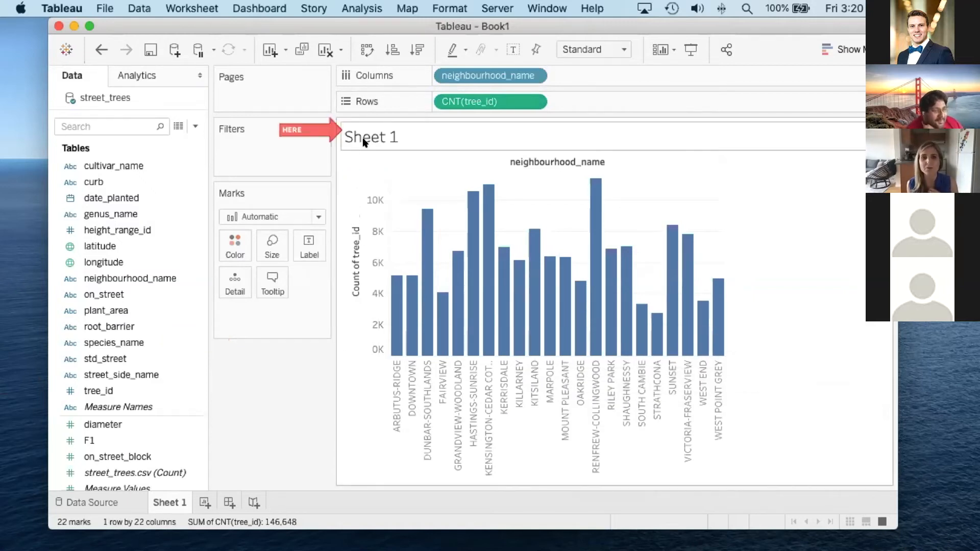
pyautogui.doubleClick(167, 501)
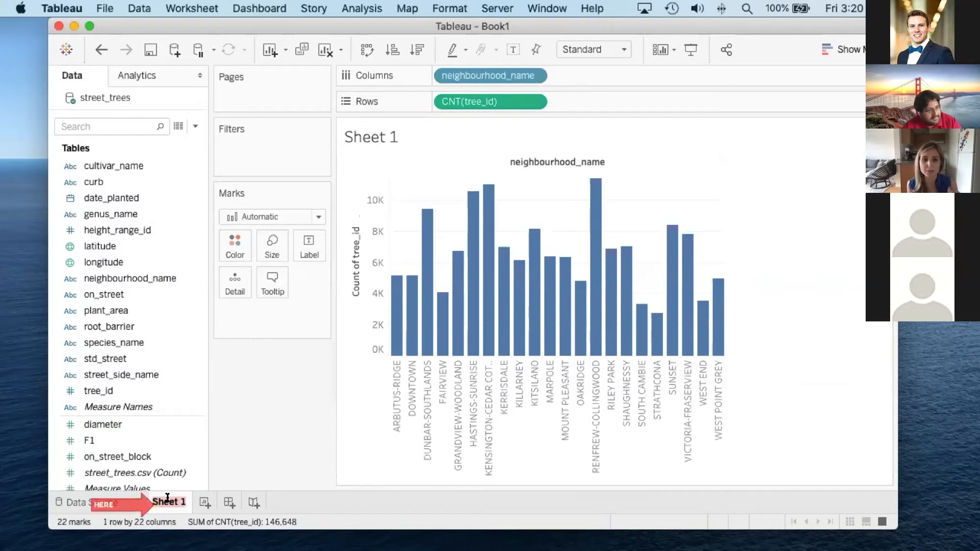
pyautogui.write('Trees by')
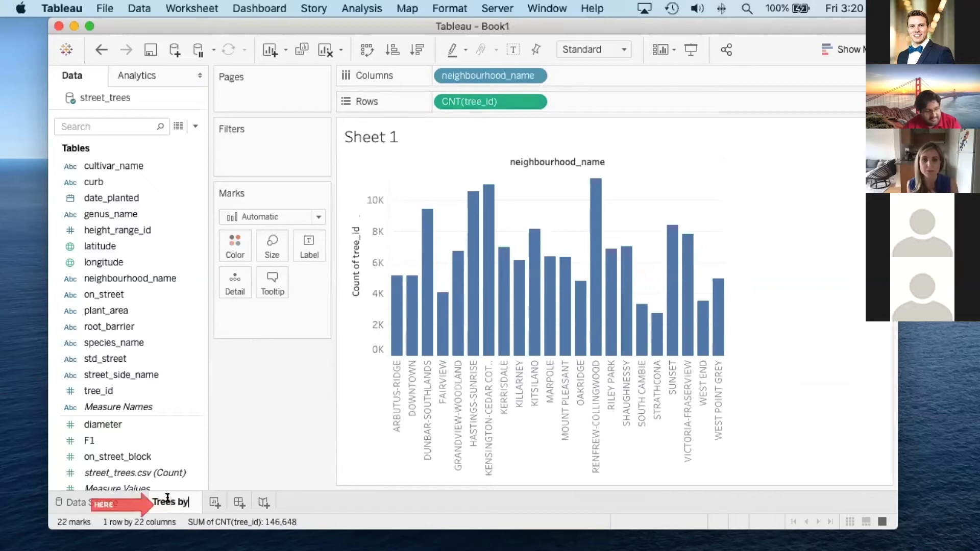
pyautogui.write(' Neighbourhood')
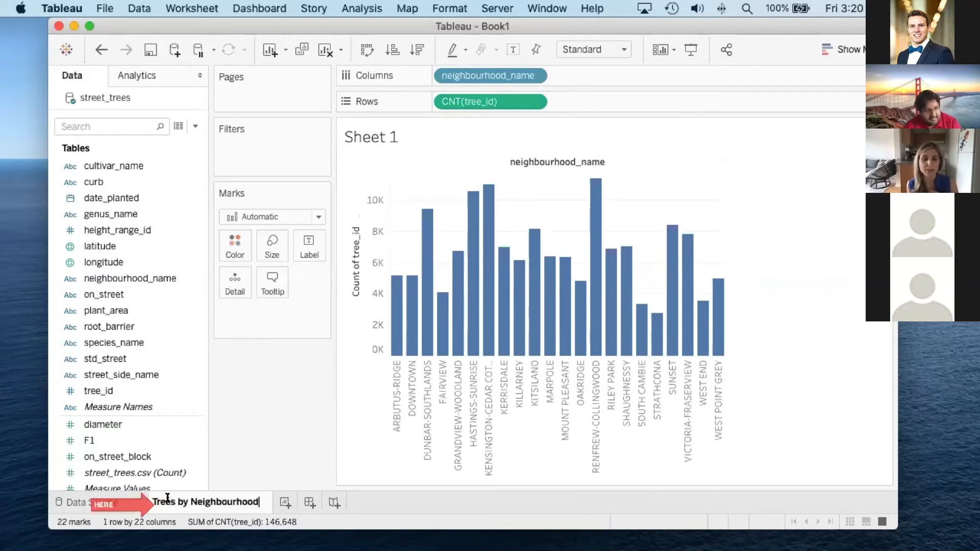
pyautogui.press('Return')
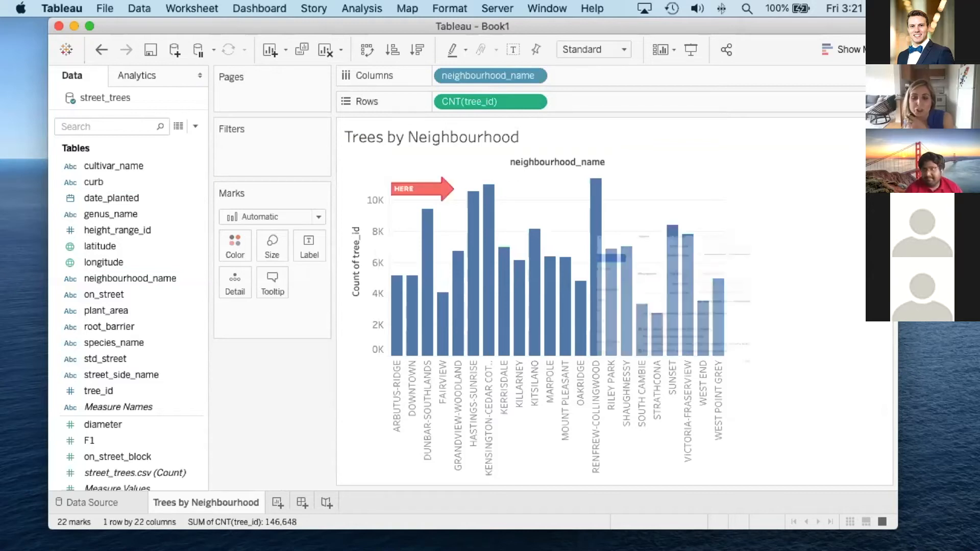
# - Sort the neighbourhood bars by tree count in descending order and swap rows and columns to make the bars horizontal
pyautogui.click(384, 62)
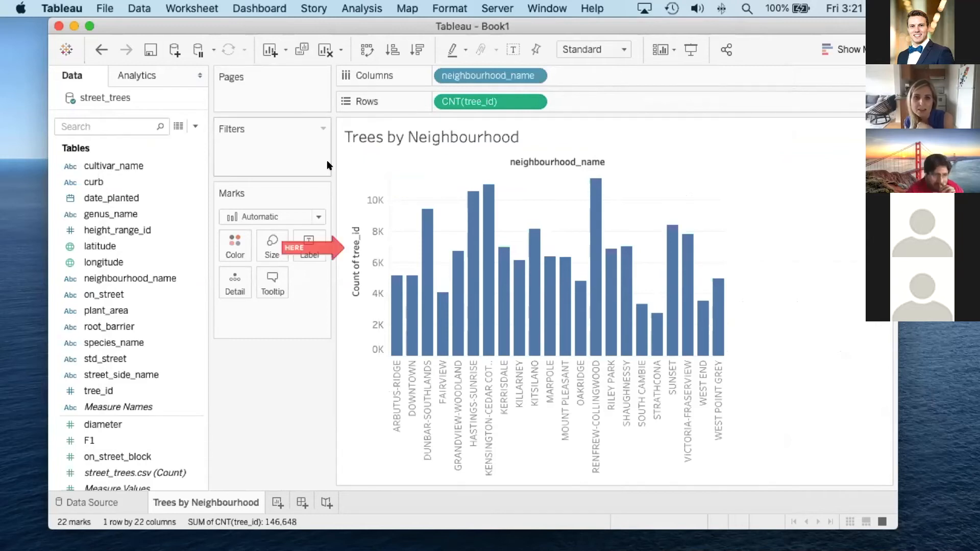
pyautogui.click(355, 219)
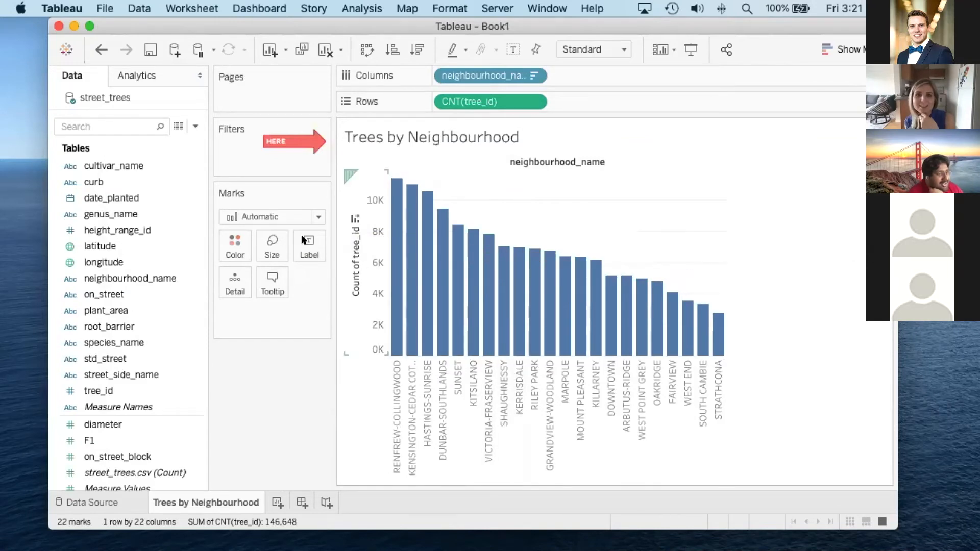
pyautogui.moveTo(397, 302)
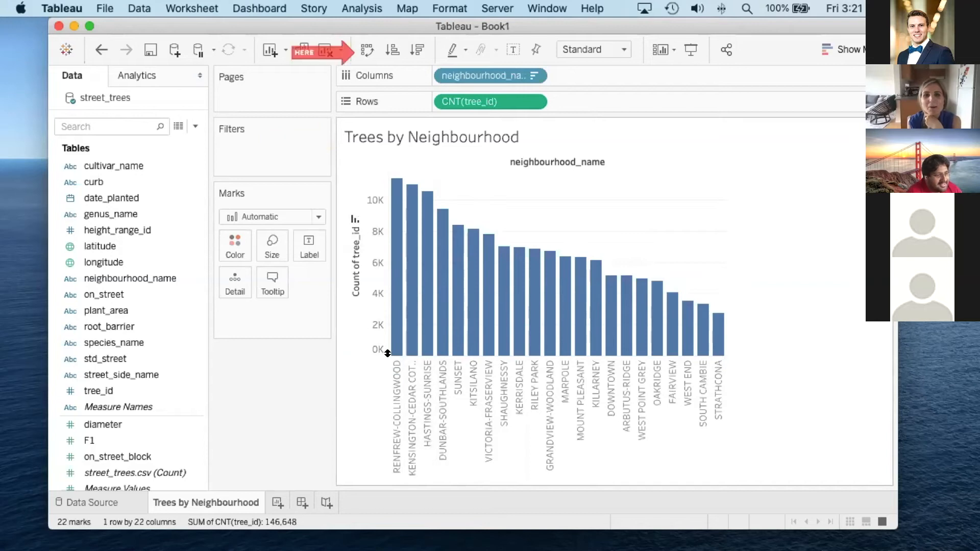
pyautogui.click(365, 49)
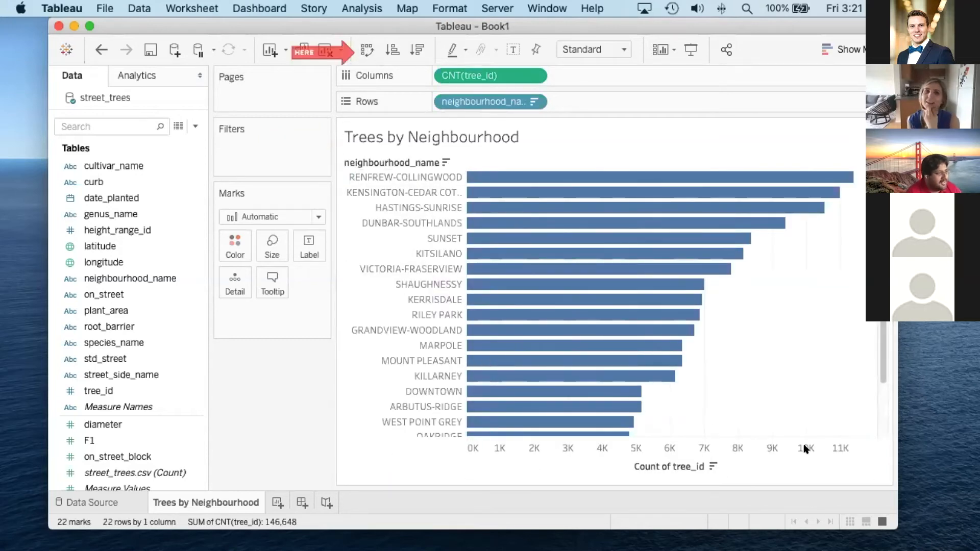
# - Enlarge the workbook window and examine the lower neighbourhood bars and the settings of the tree count axis
pyautogui.moveTo(893, 525); pyautogui.dragTo(944, 542)
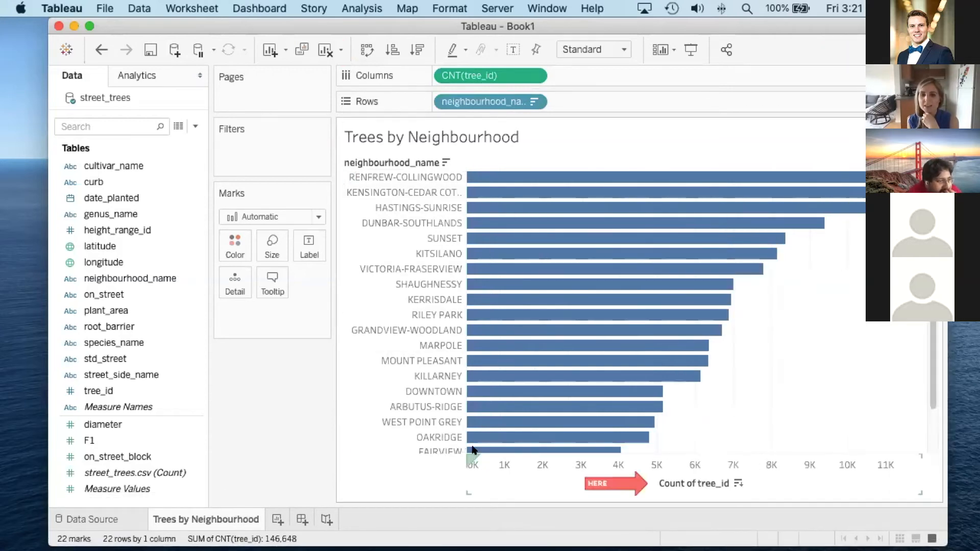
pyautogui.scroll(-1, 467, 444)
pyautogui.scroll(-5, 480, 416)
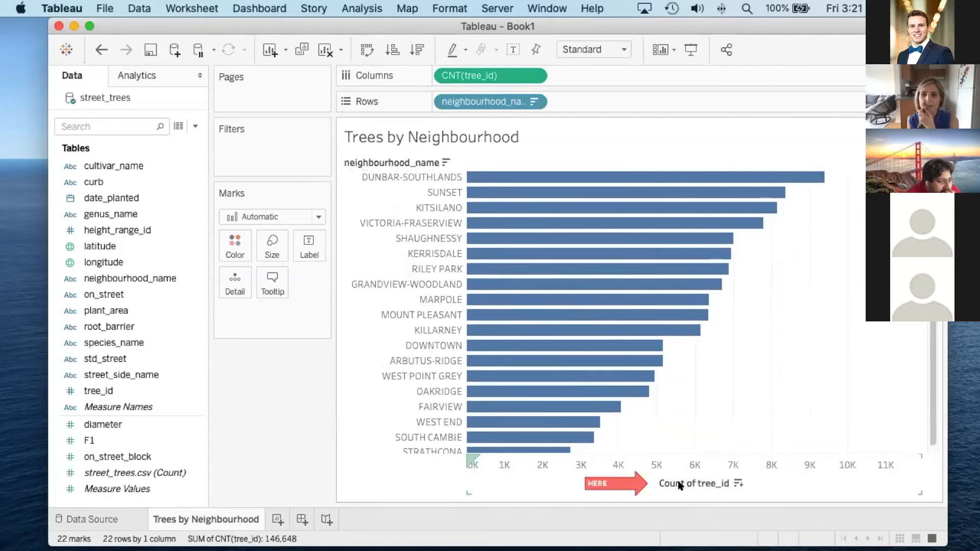
pyautogui.doubleClick(680, 485)
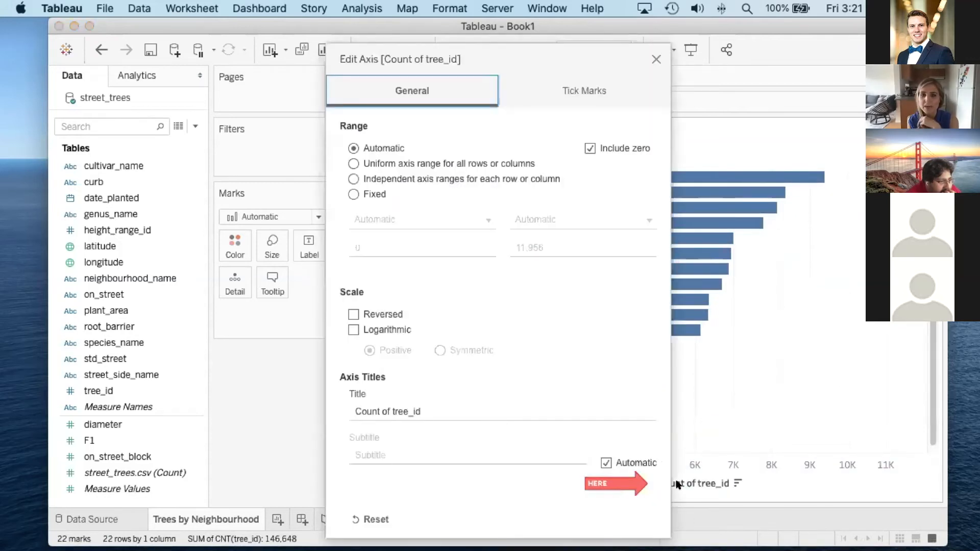
pyautogui.click(656, 59)
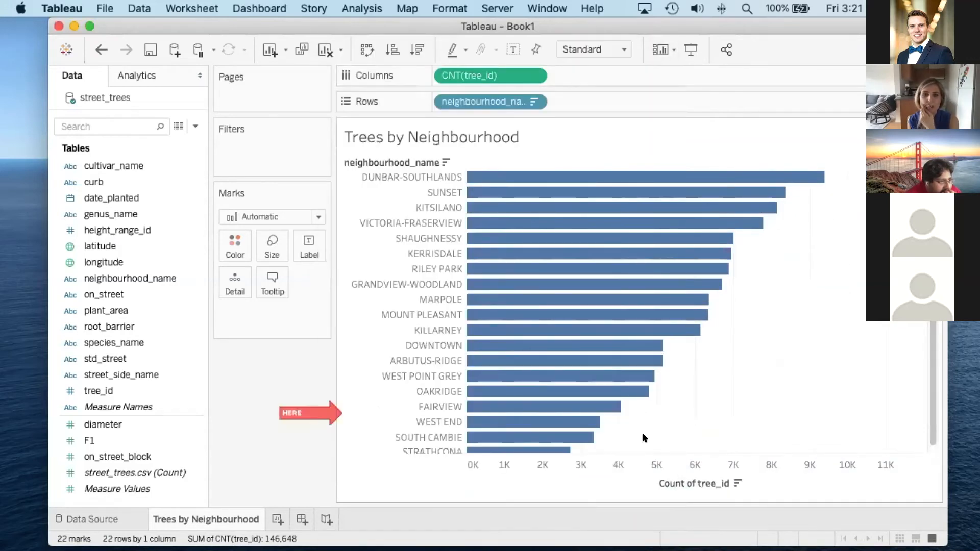
# - Set the title of the tree count axis to "Number of Trees"
pyautogui.rightClick(670, 486)
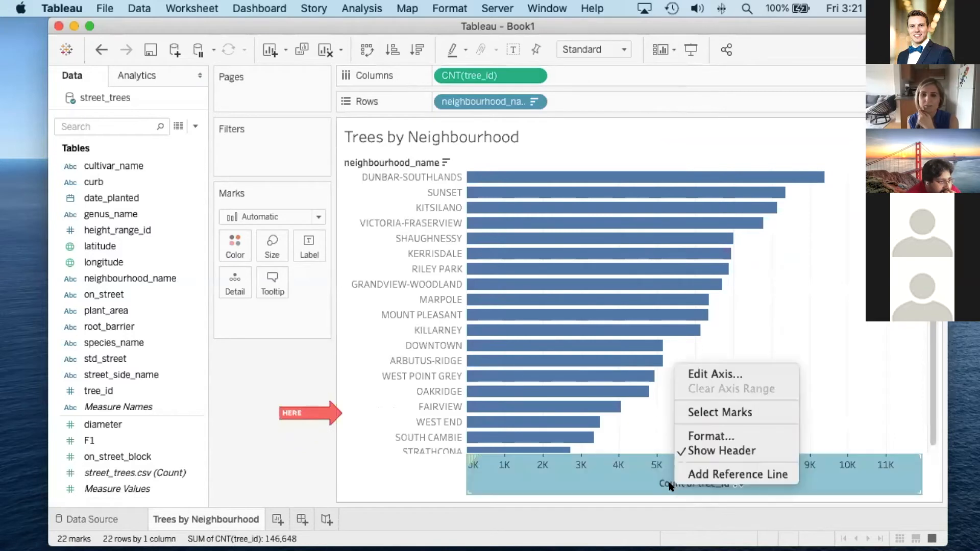
pyautogui.click(717, 376)
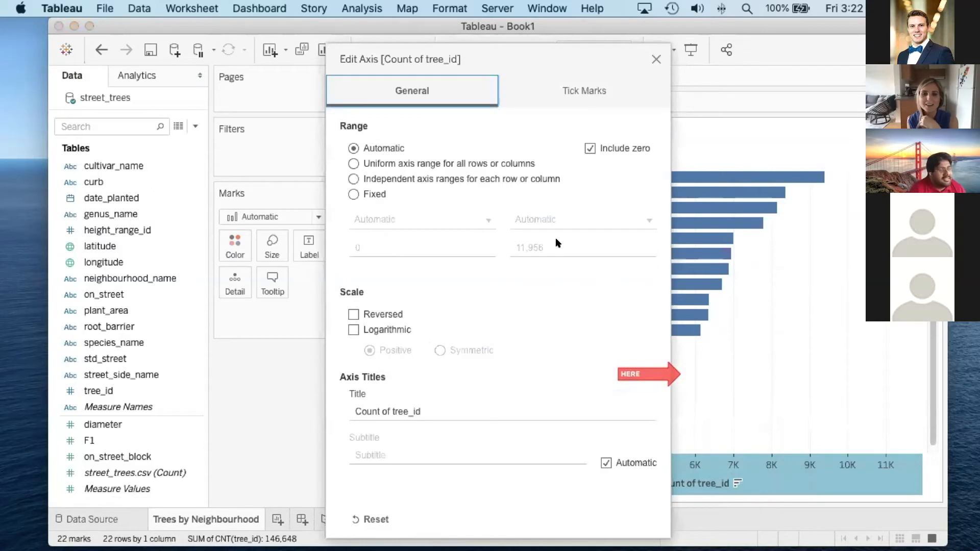
pyautogui.click(424, 409)
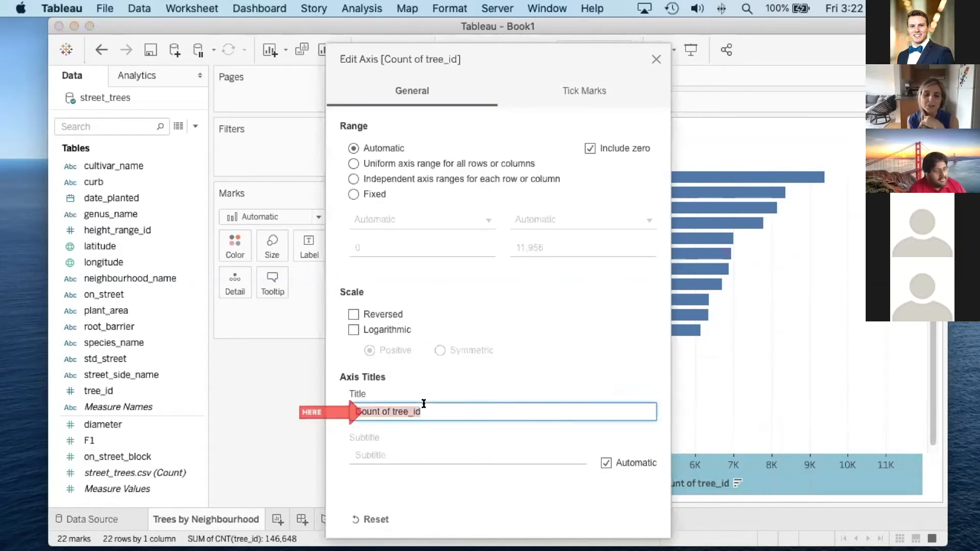
pyautogui.tripleClick(506, 408)
pyautogui.write('Num')
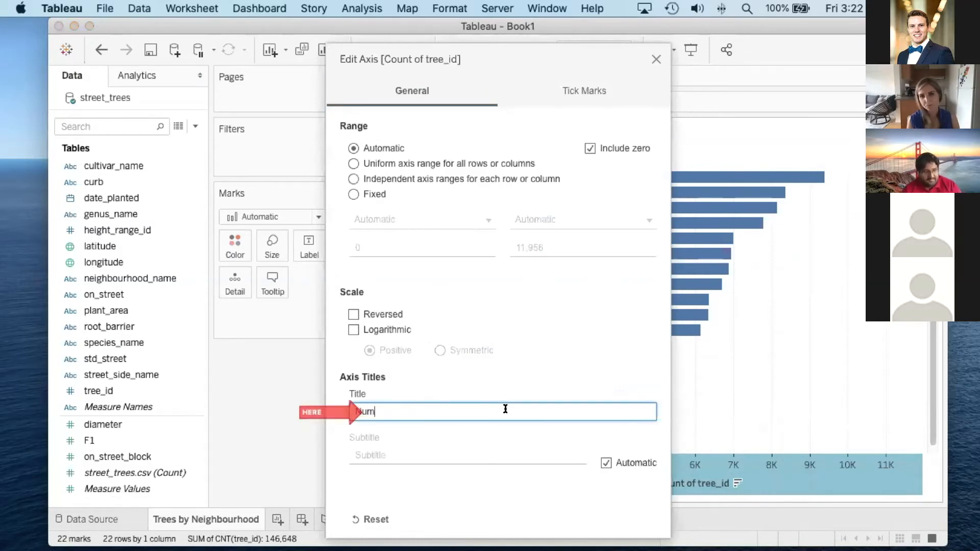
pyautogui.write('ber of Trees')
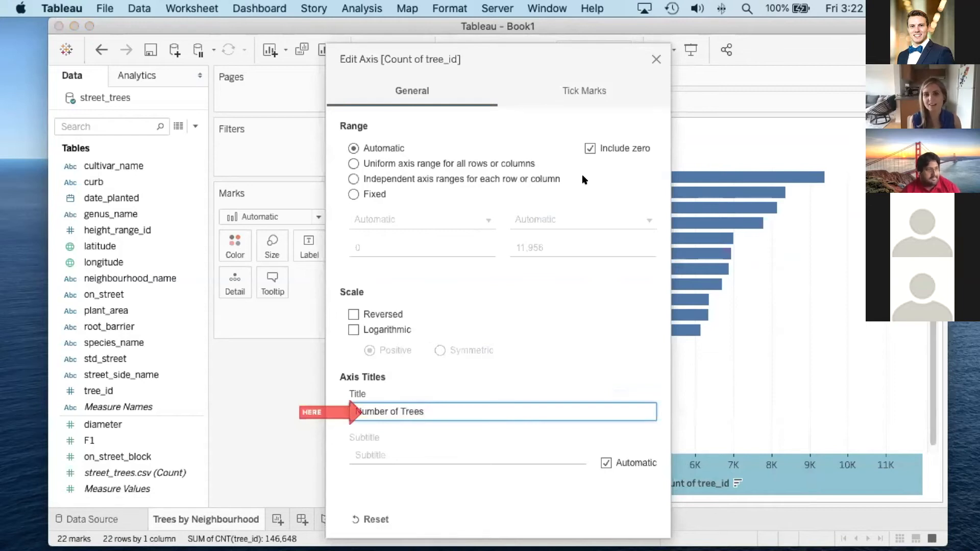
# - Turn off the automatic subtitle of the tree count axis and set the subtitle to "(units)"
pyautogui.click(366, 436)
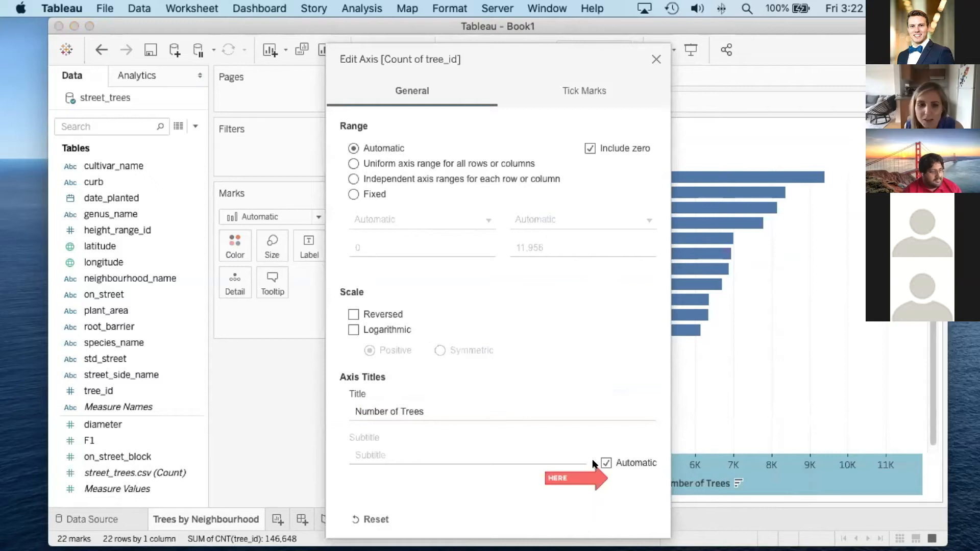
pyautogui.click(606, 462)
pyautogui.click(426, 449)
pyautogui.write('(units(')
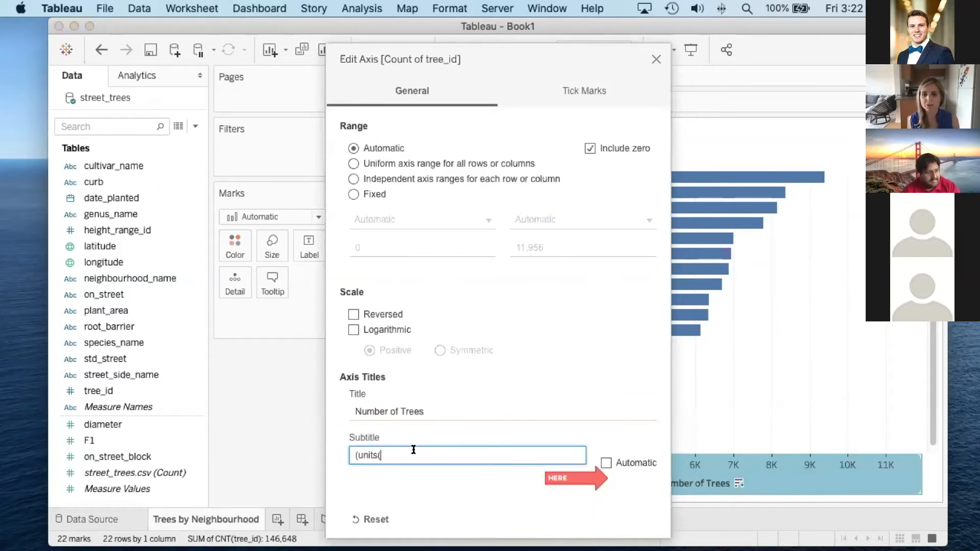
pyautogui.press('BackSpace')
pyautogui.write(')')
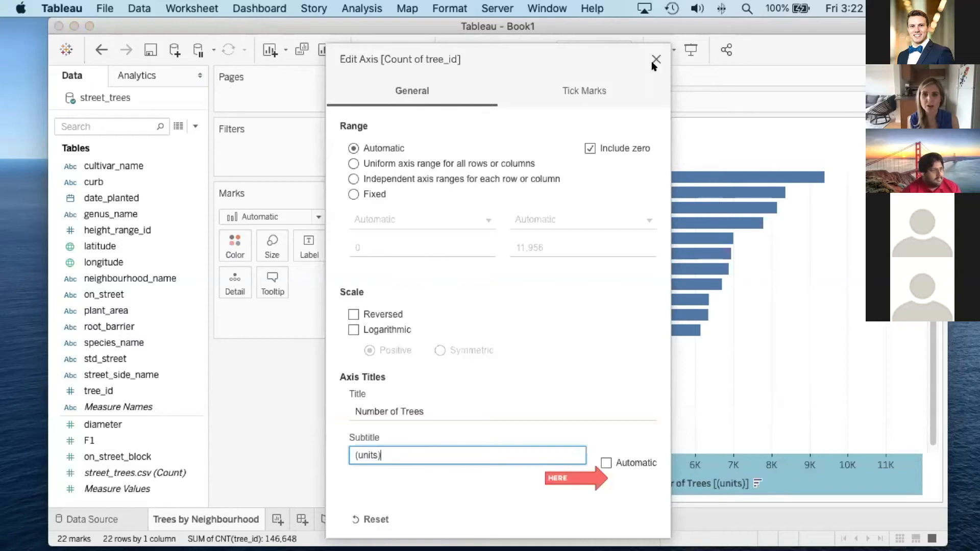
pyautogui.click(656, 59)
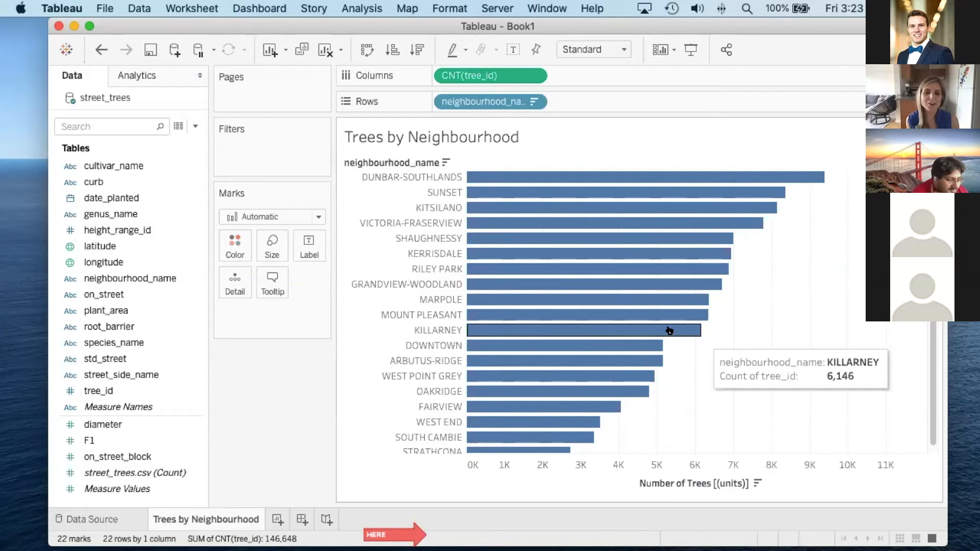
# - Recolour the neighbourhood bars dark green and check the colour by selecting individual bars
pyautogui.click(560, 209)
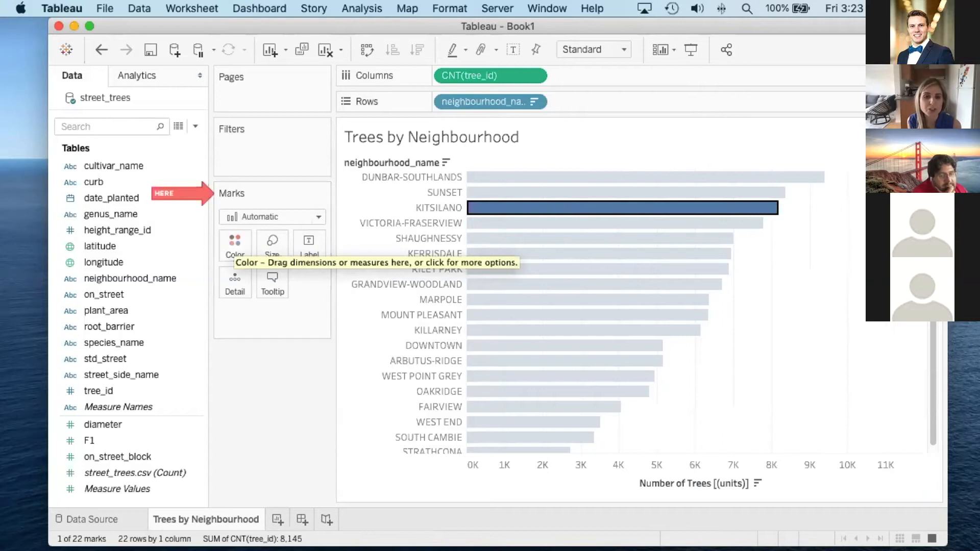
pyautogui.click(227, 253)
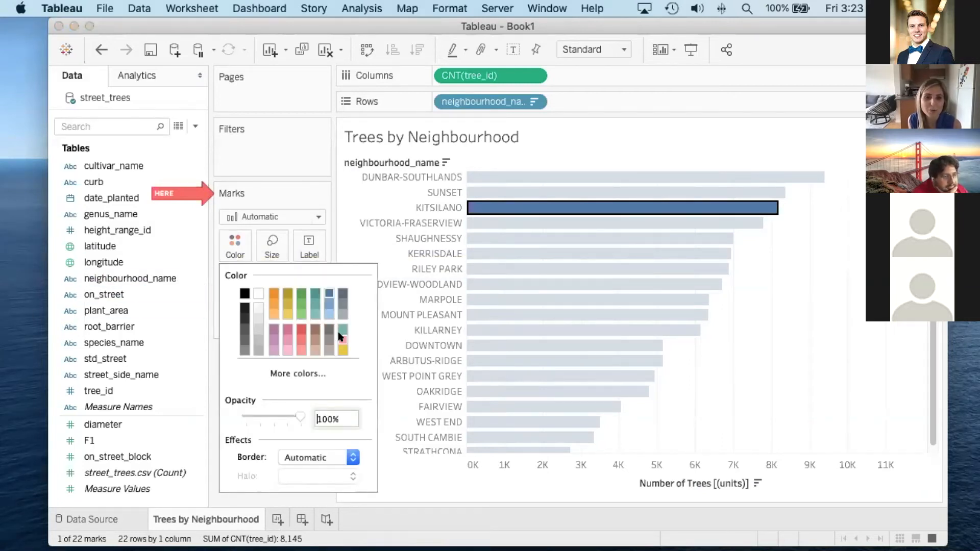
pyautogui.click(302, 293)
pyautogui.click(407, 302)
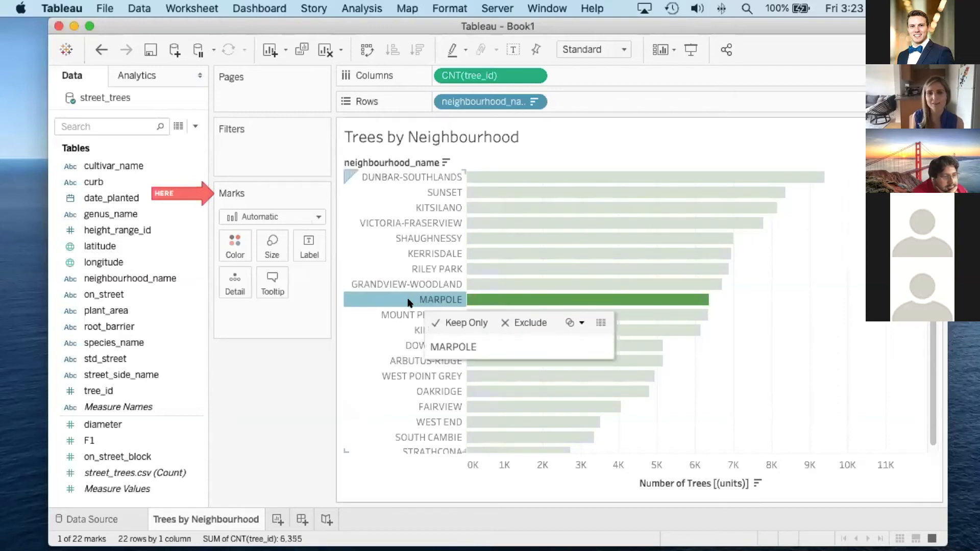
pyautogui.click(764, 293)
pyautogui.click(601, 268)
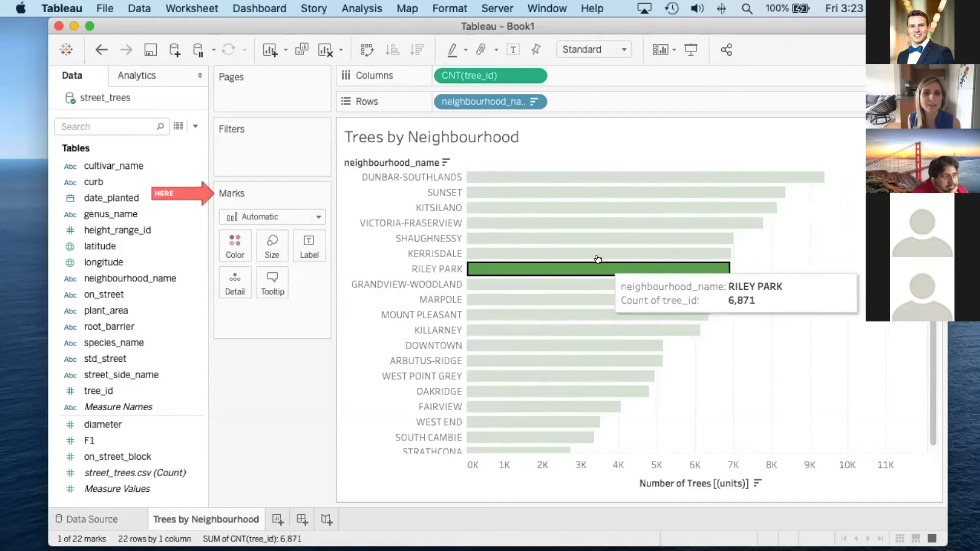
pyautogui.click(431, 392)
pyautogui.click(745, 291)
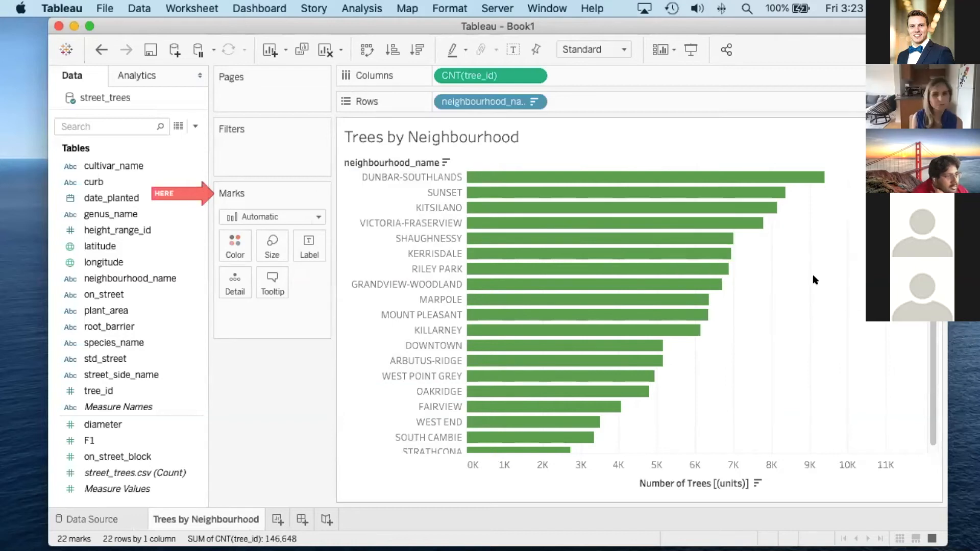
pyautogui.click(639, 207)
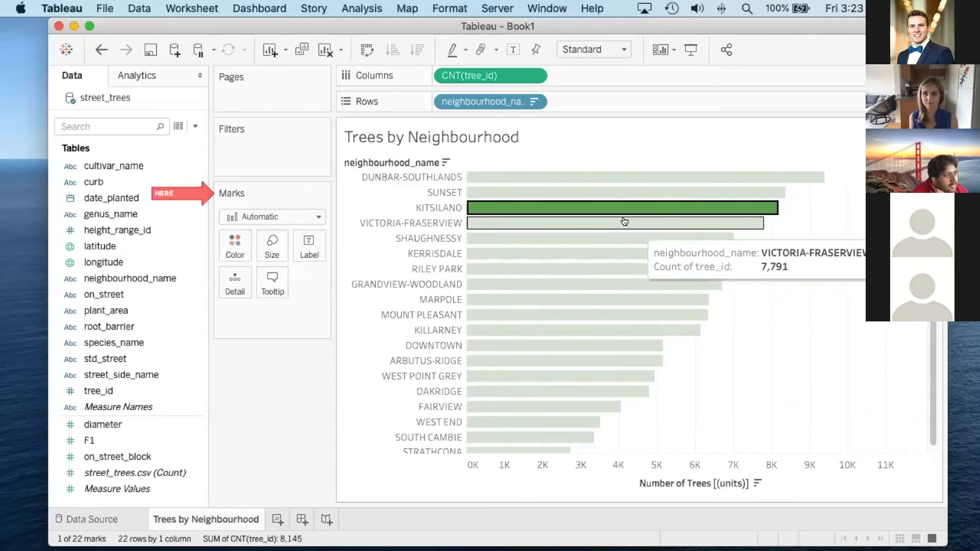
pyautogui.click(623, 220)
pyautogui.click(781, 373)
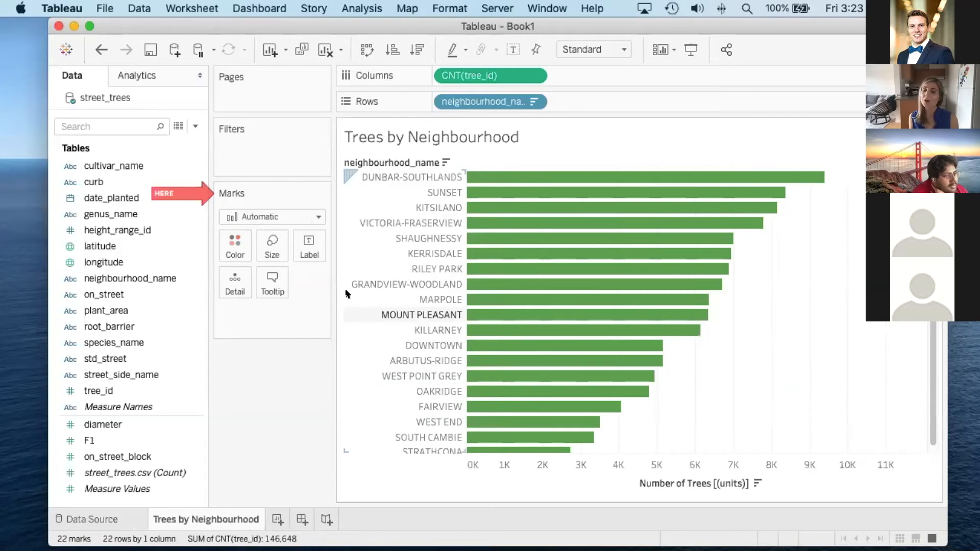
# - Change the colour of all neighbourhood bars to the medium green shade at full opacity
pyautogui.click(235, 247)
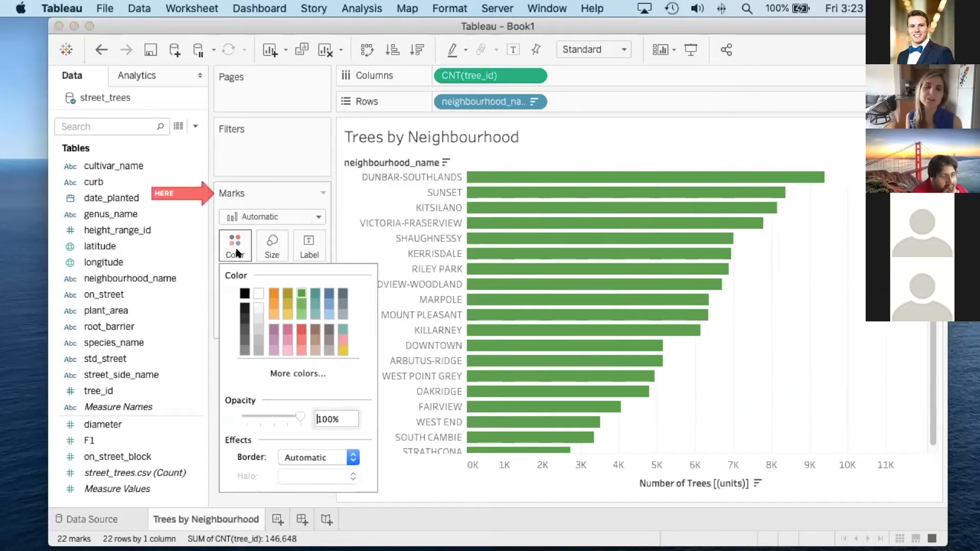
pyautogui.click(300, 301)
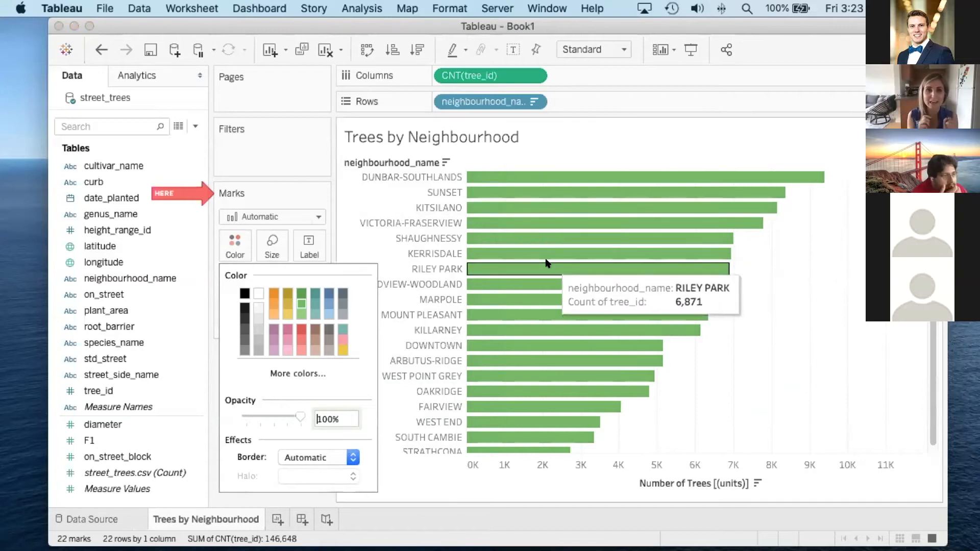
pyautogui.click(468, 484)
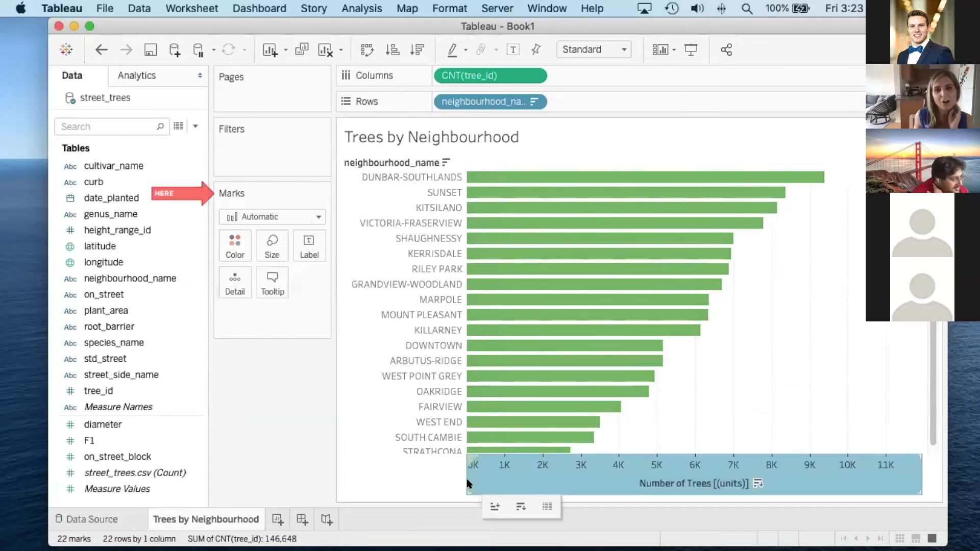
# - Reduce the height of the workbook window and add a new blank worksheet
pyautogui.scroll(3, 503, 425)
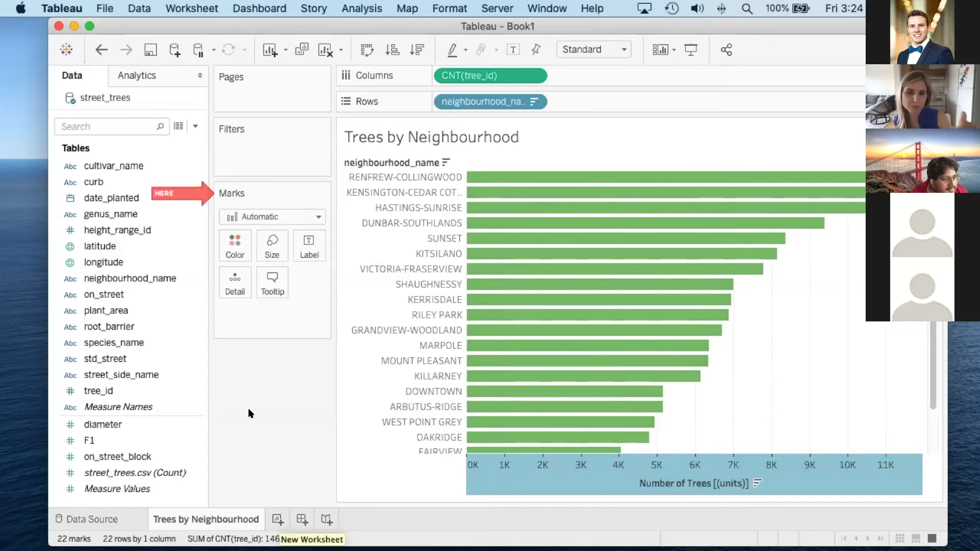
pyautogui.moveTo(286, 545); pyautogui.dragTo(287, 494)
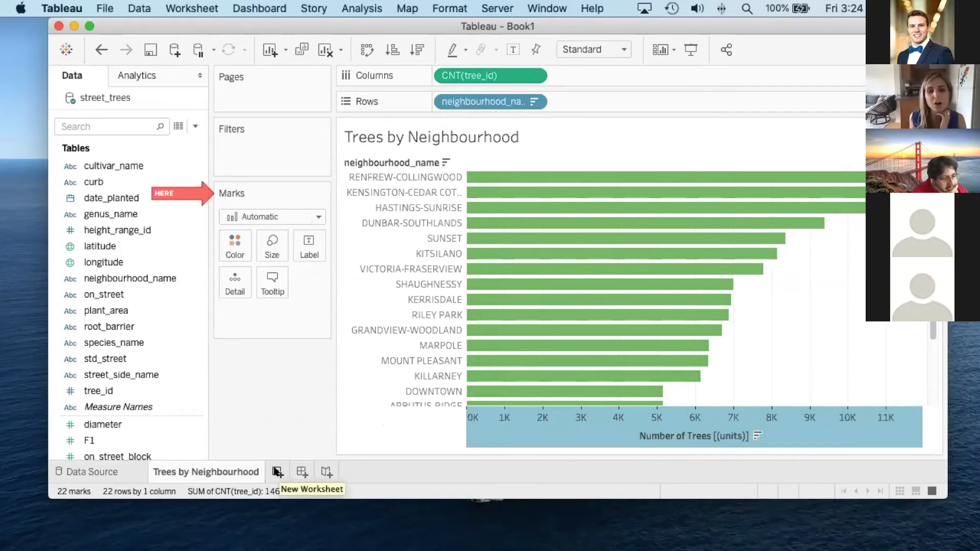
pyautogui.click(277, 472)
pyautogui.doubleClick(276, 471)
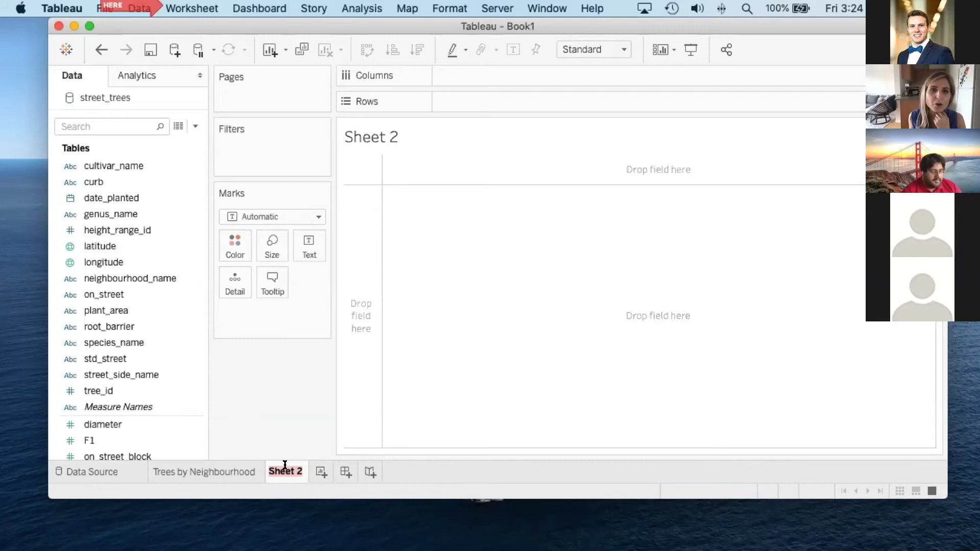
pyautogui.moveTo(285, 465)
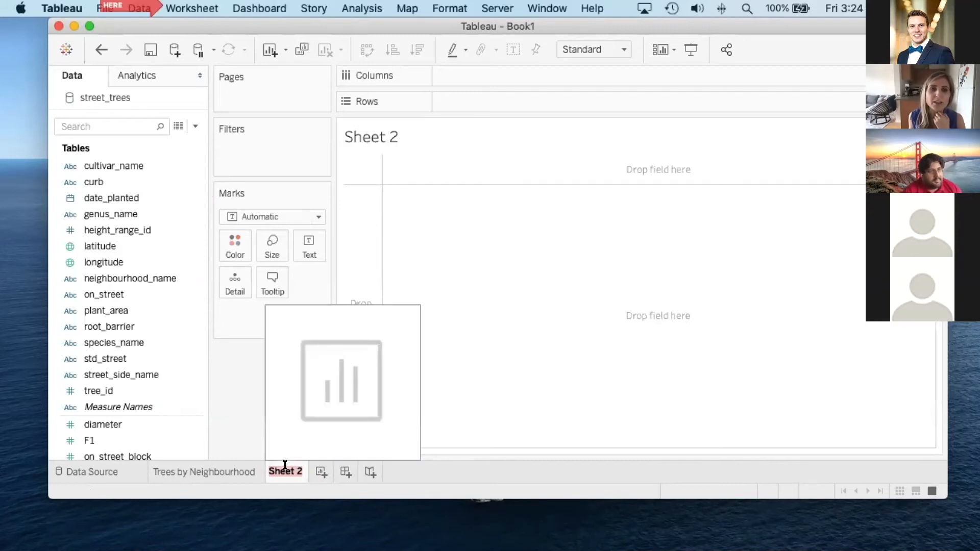
pyautogui.click(192, 8)
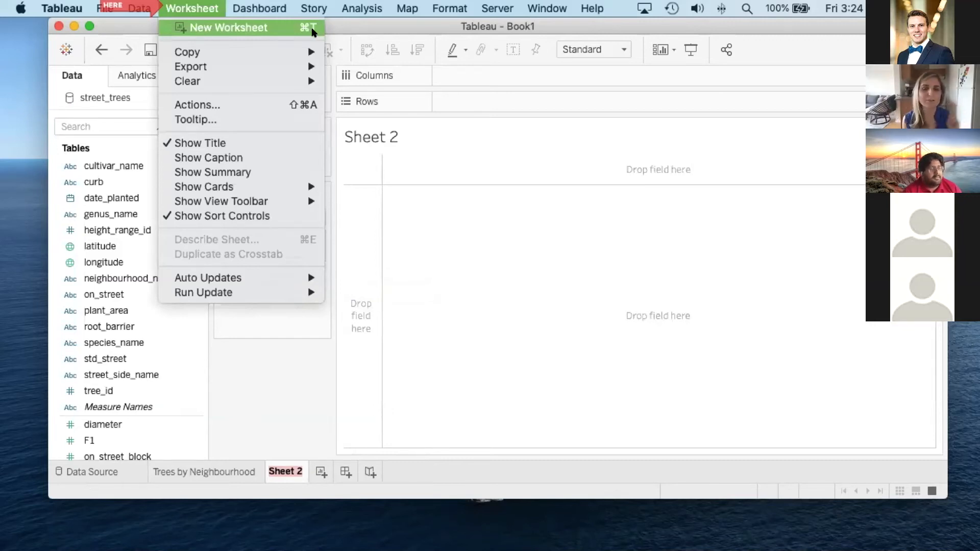
pyautogui.click(311, 498)
pyautogui.click(290, 473)
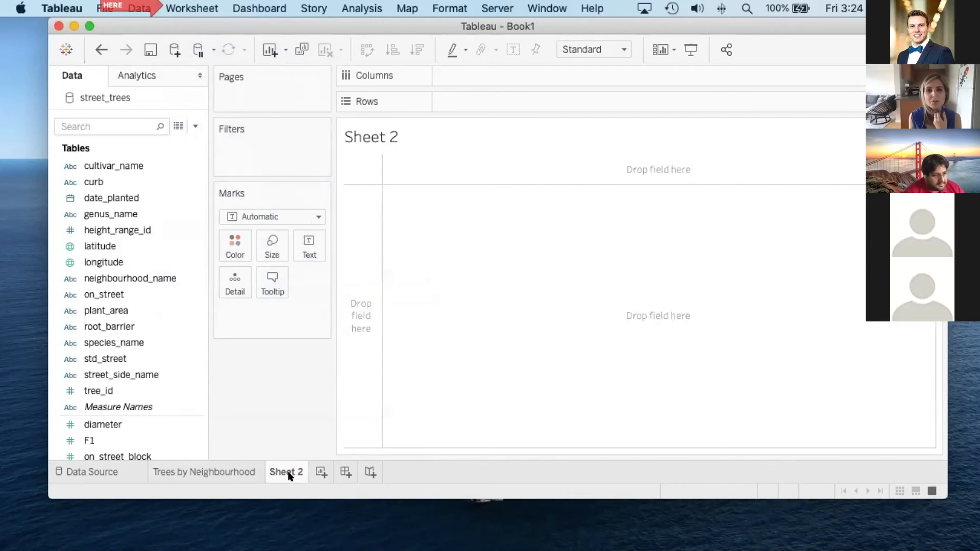
pyautogui.moveTo(291, 476)
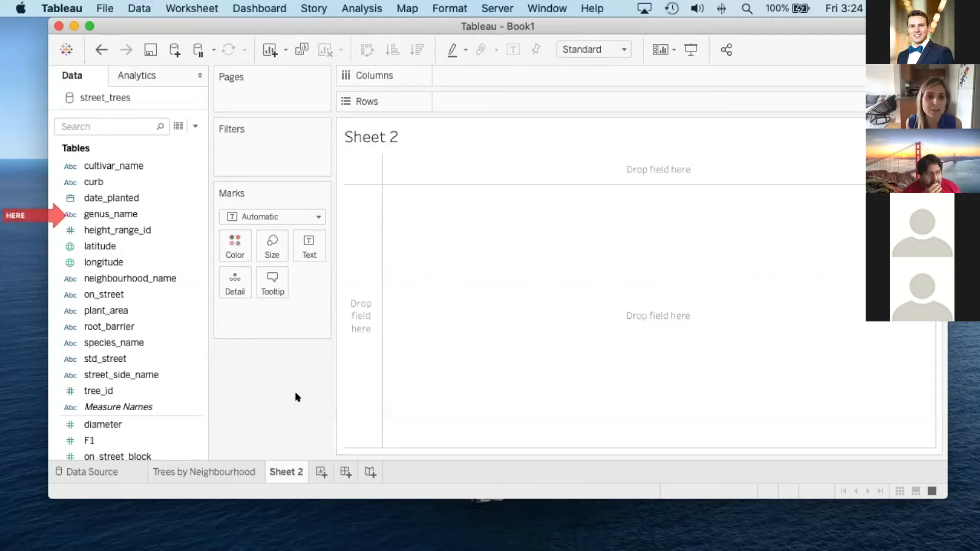
# - Place genus_name on Columns and the diameter measure on Rows in Sheet 2 to chart diameter by genus
pyautogui.click(119, 215)
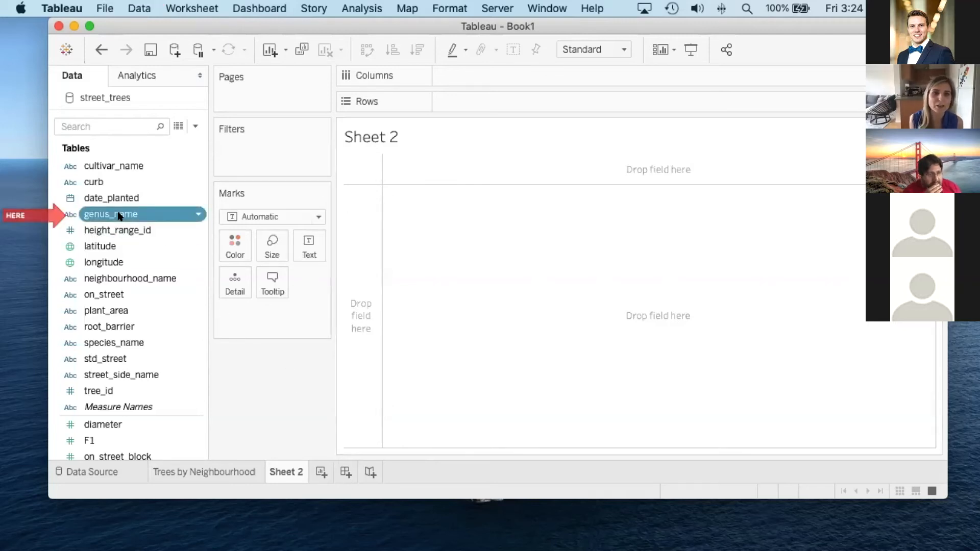
pyautogui.moveTo(444, 117); pyautogui.dragTo(449, 78)
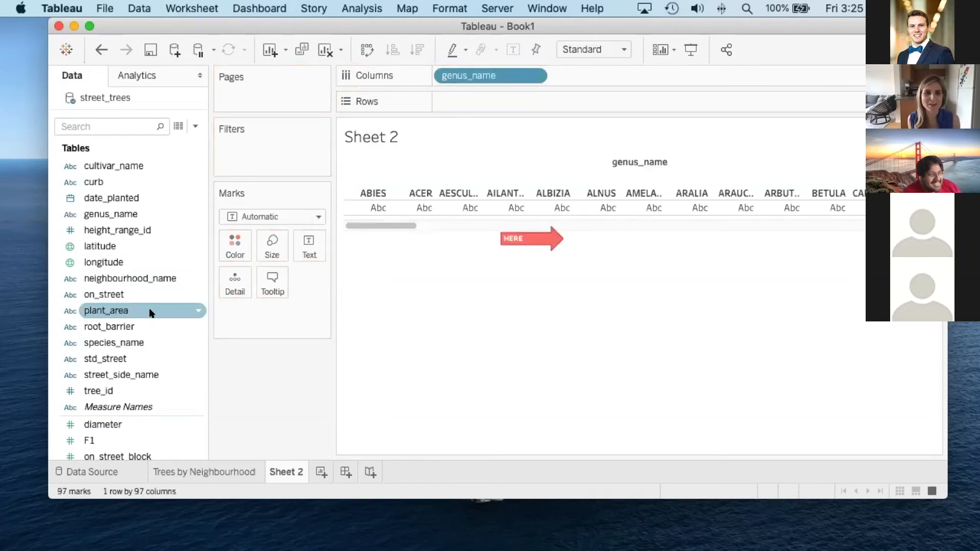
pyautogui.moveTo(407, 225); pyautogui.dragTo(677, 233)
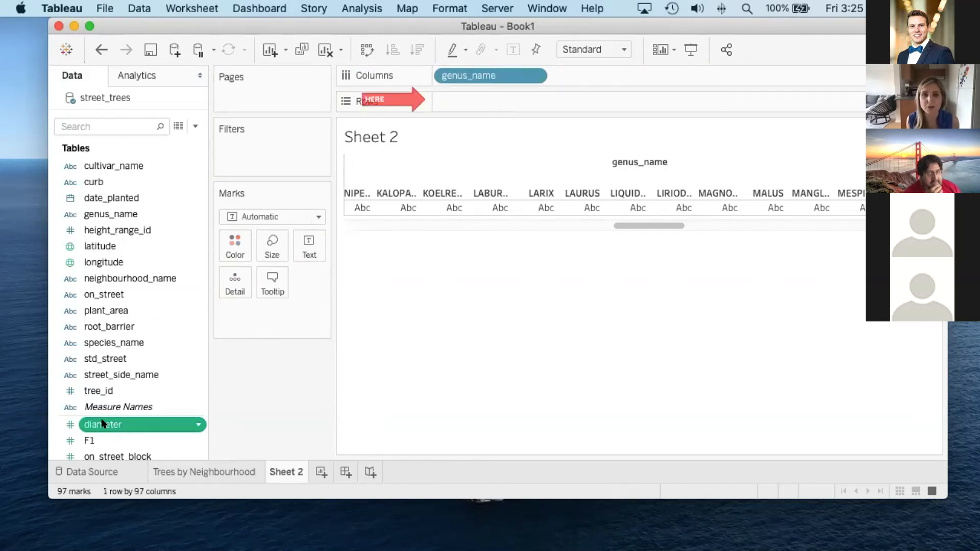
pyautogui.moveTo(103, 424); pyautogui.dragTo(444, 97)
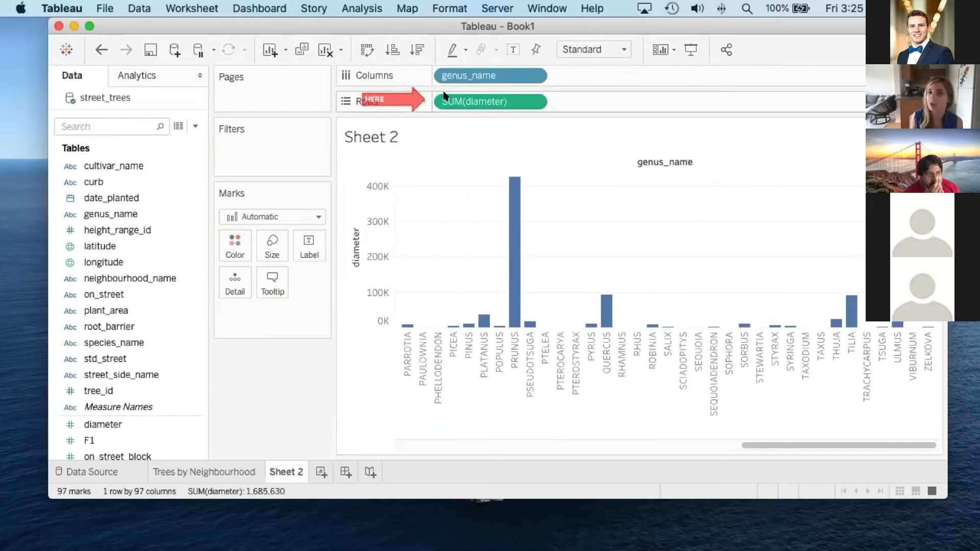
# - Try swapping rows and columns of the genus chart, swap them back, and look through the diameter bars of all genera
pyautogui.hscroll(-10, 667, 200)
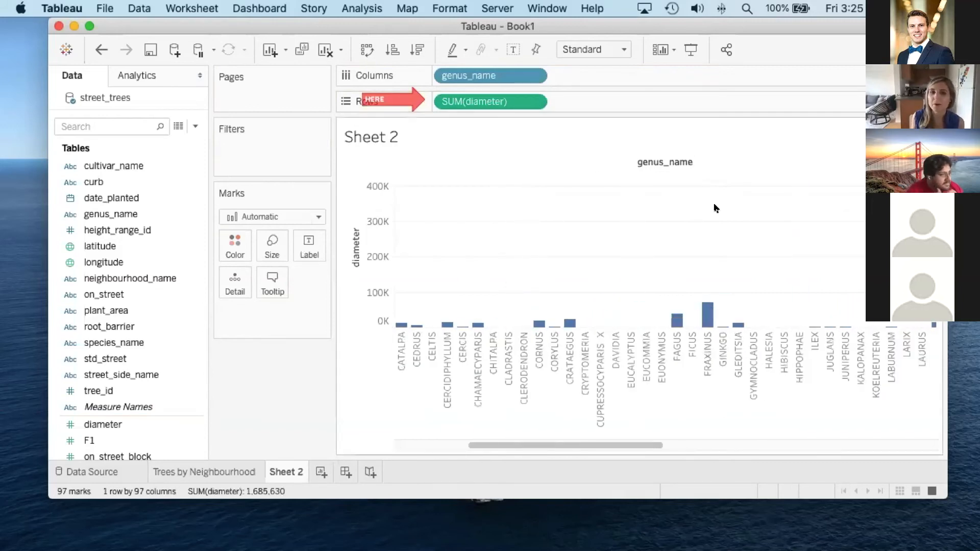
pyautogui.hscroll(10, 837, 256)
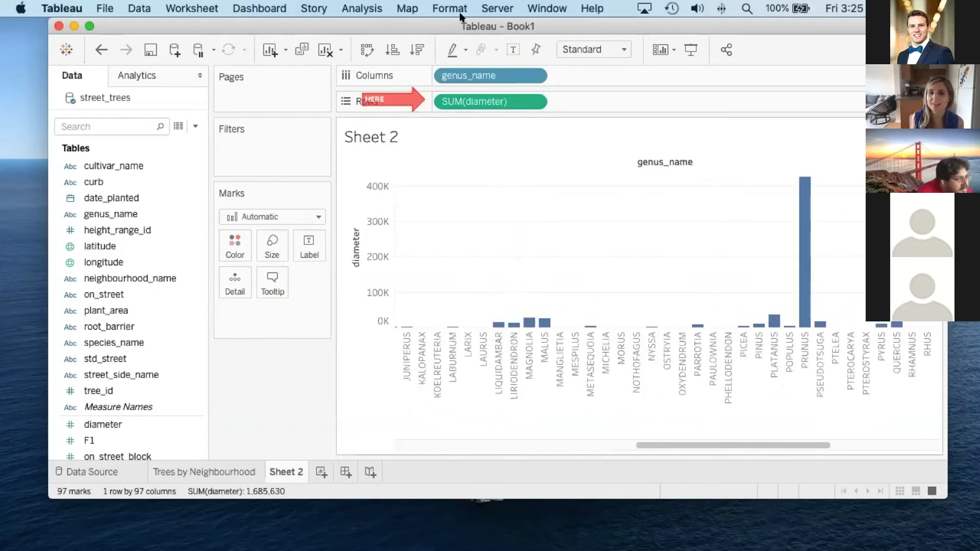
pyautogui.click(367, 50)
pyautogui.scroll(-5, 543, 278)
pyautogui.click(367, 51)
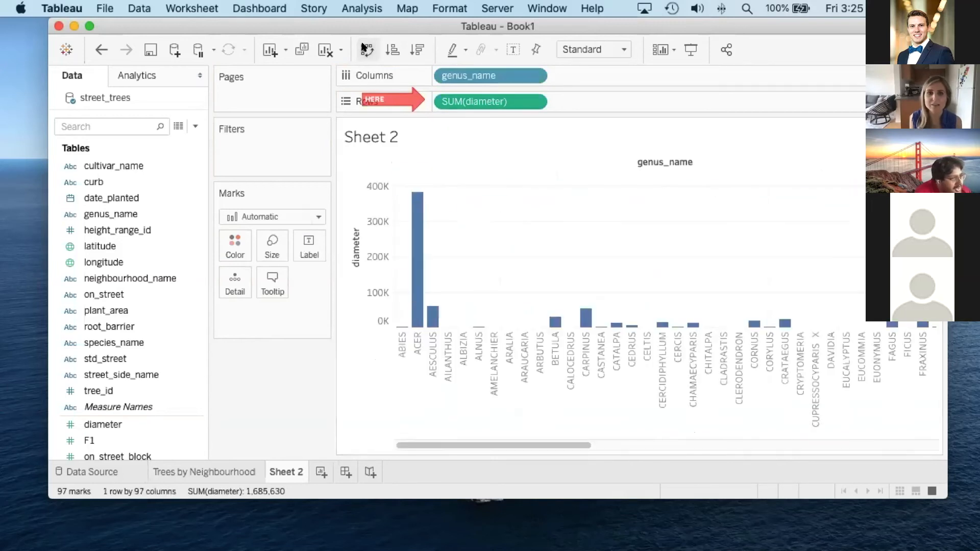
pyautogui.hscroll(15, 617, 352)
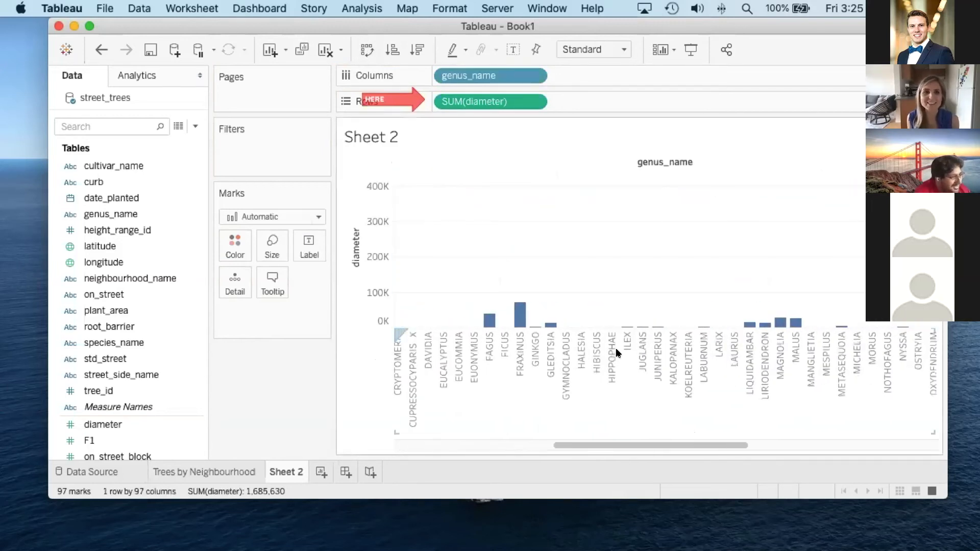
pyautogui.hscroll(-15, 617, 352)
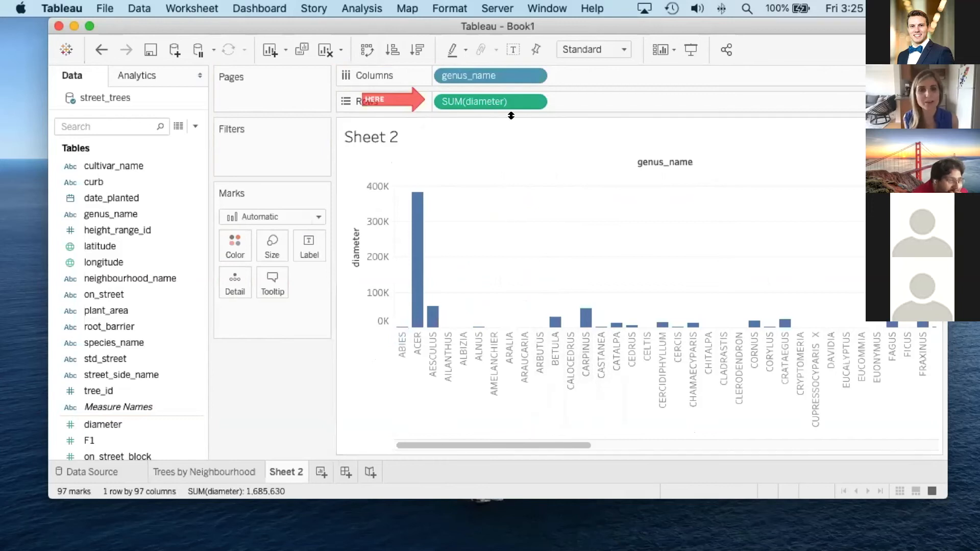
# - Aggregate the diameter measure as an average and swap rows and columns so the genus bars run horizontally
pyautogui.click(533, 103)
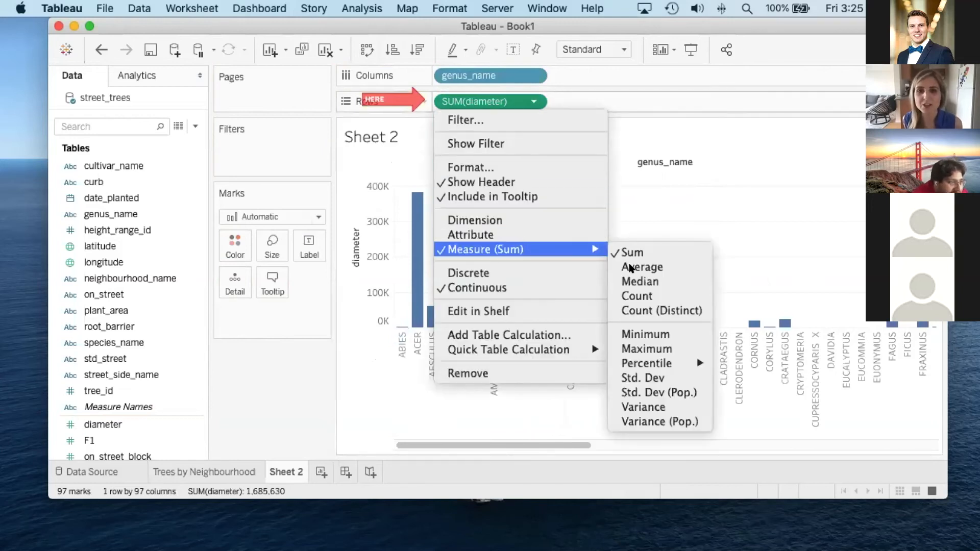
pyautogui.moveTo(595, 252)
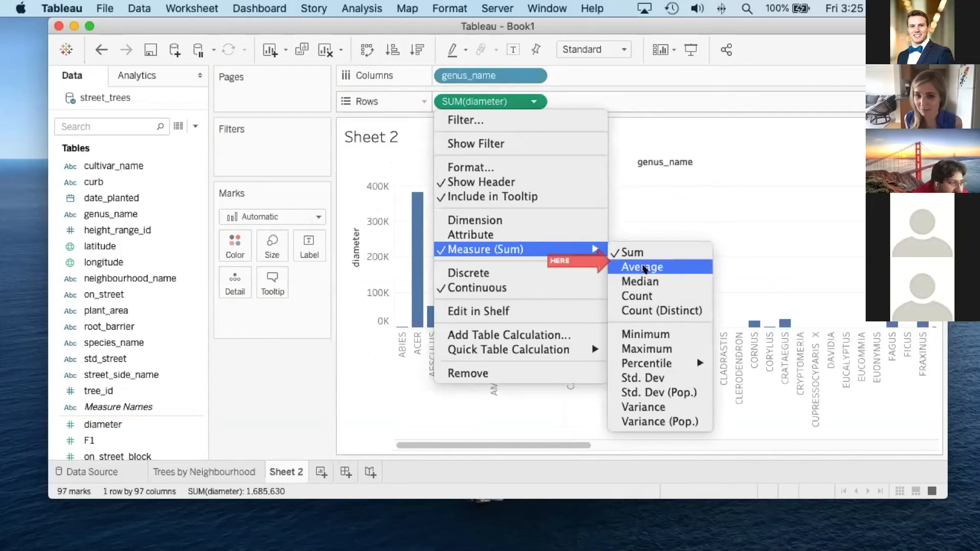
pyautogui.click(643, 267)
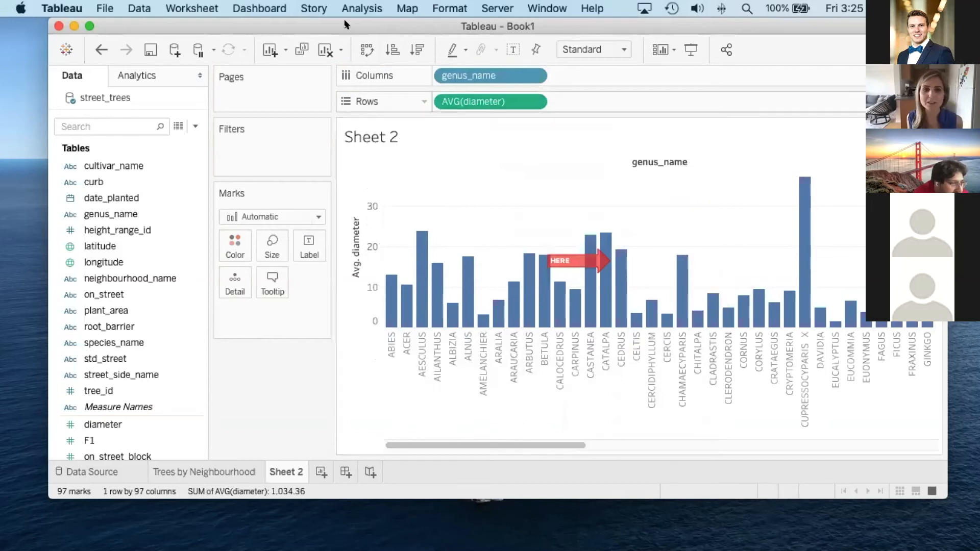
pyautogui.click(367, 50)
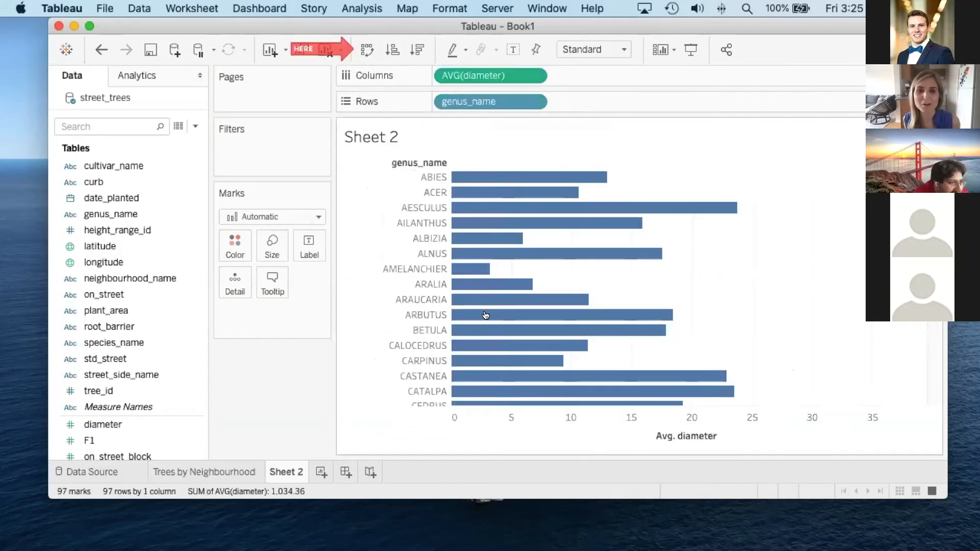
# - Set the diameter axis title to "Avg. diameter (cm)"
pyautogui.doubleClick(658, 434)
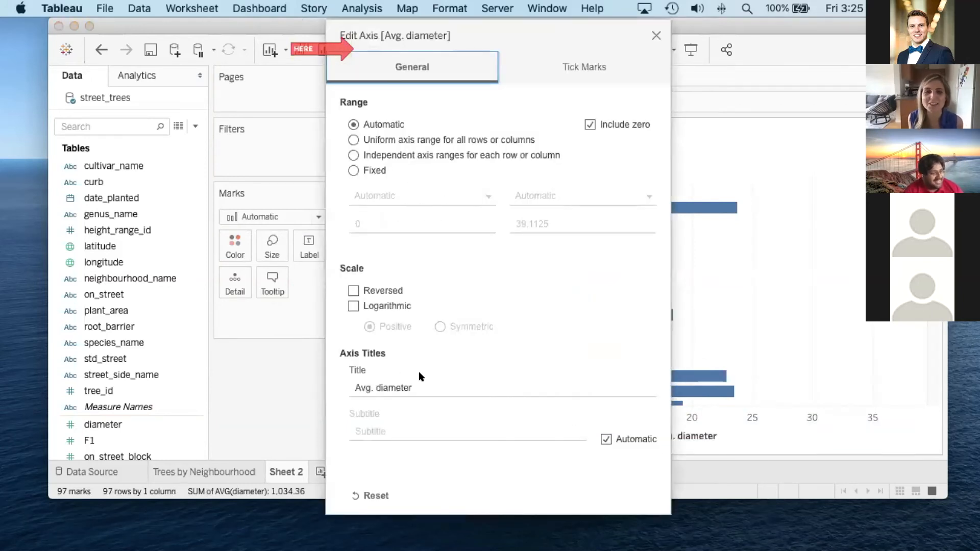
pyautogui.click(420, 386)
pyautogui.click(420, 387)
pyautogui.write('(')
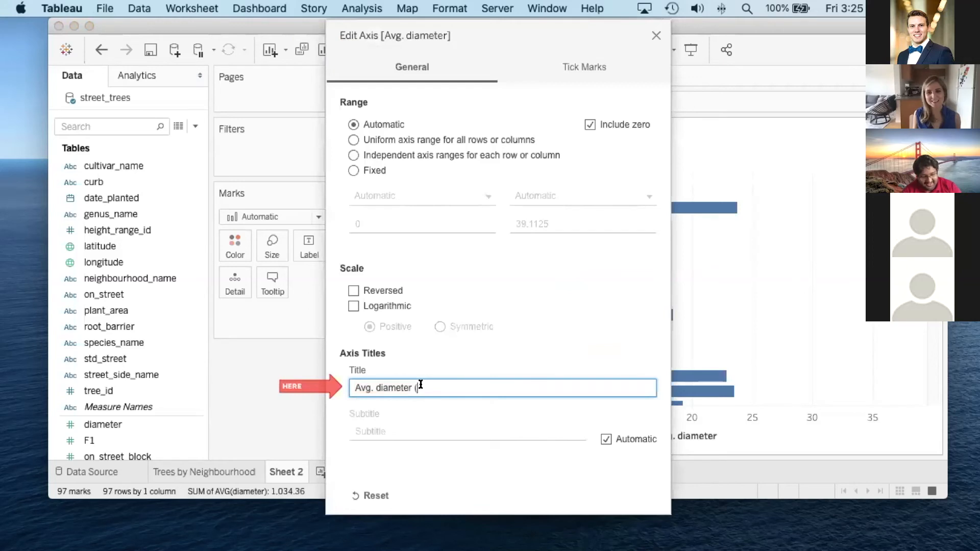
pyautogui.write('cm)')
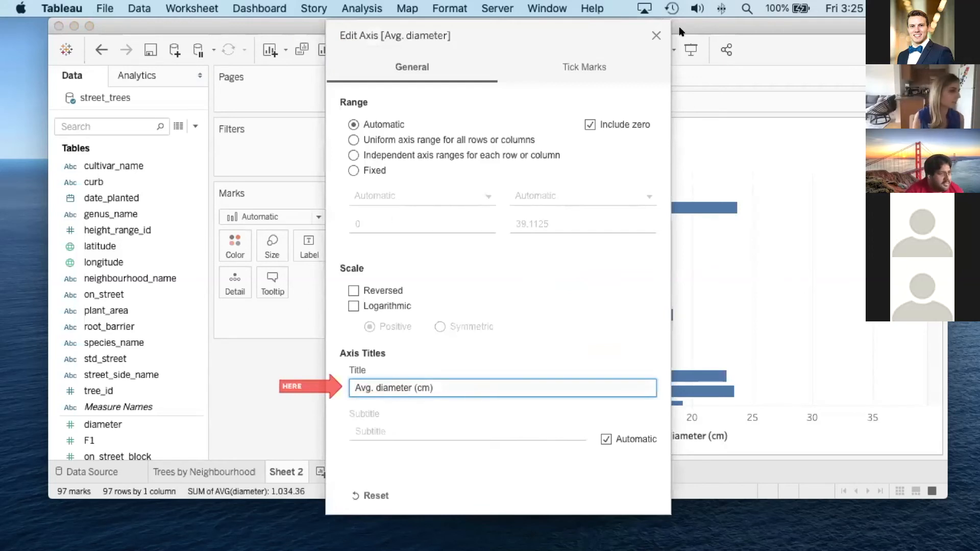
pyautogui.click(656, 35)
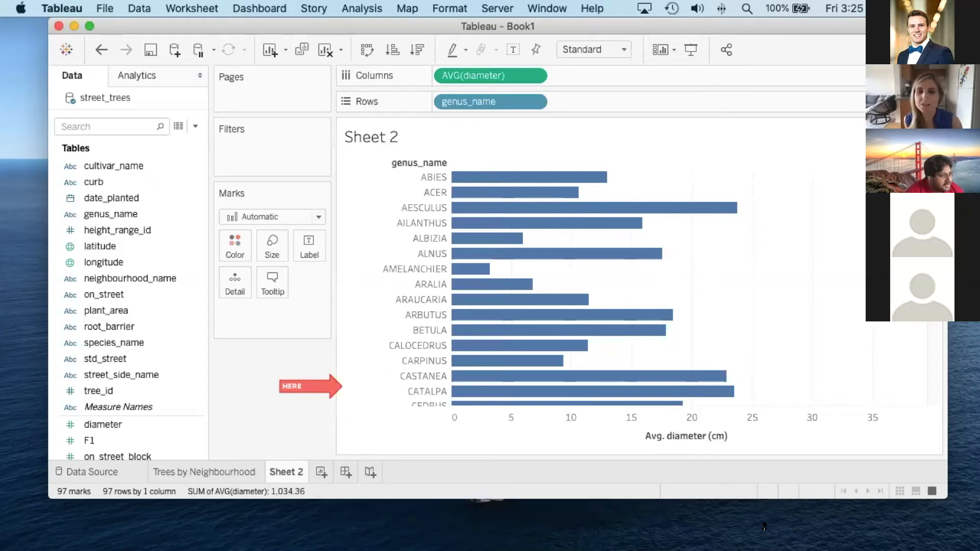
# - Increase the height of the workbook window and hide the genus_name field label for the rows
pyautogui.moveTo(764, 499); pyautogui.dragTo(764, 550)
pyautogui.scroll(-5, 549, 344)
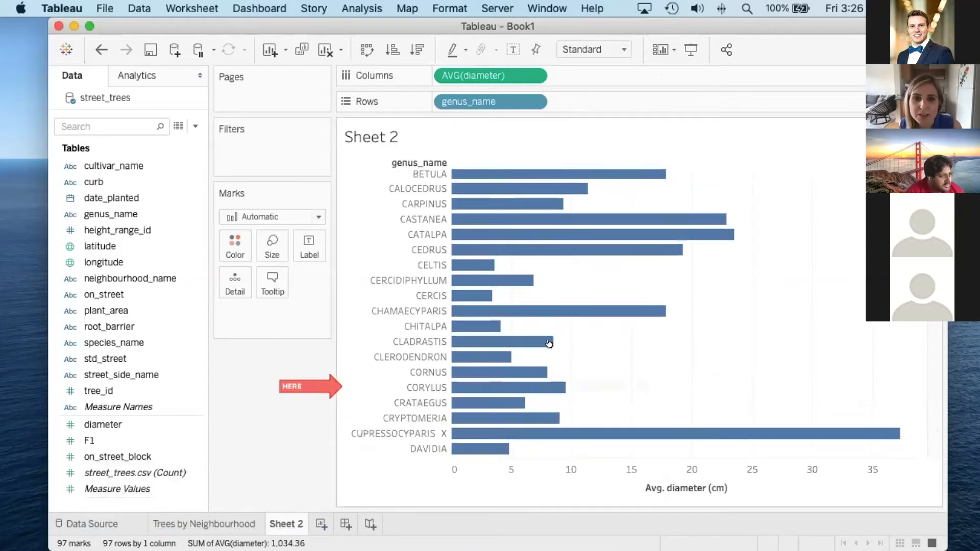
pyautogui.scroll(-3, 549, 343)
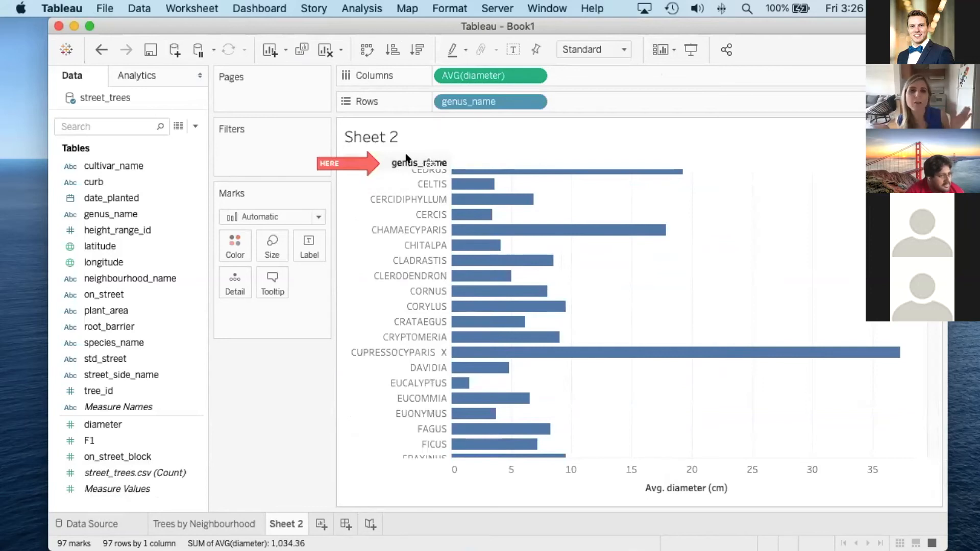
pyautogui.rightClick(407, 158)
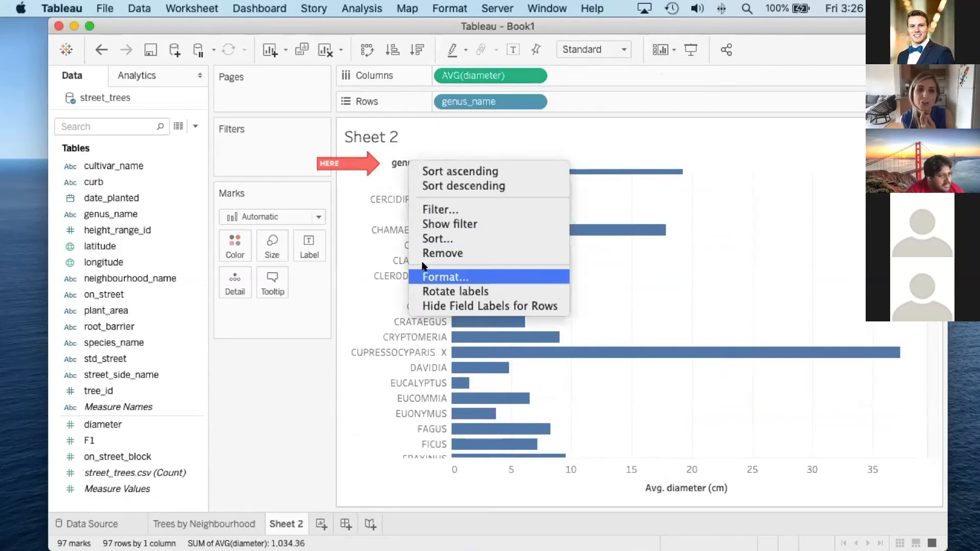
pyautogui.click(376, 230)
pyautogui.scroll(8, 404, 184)
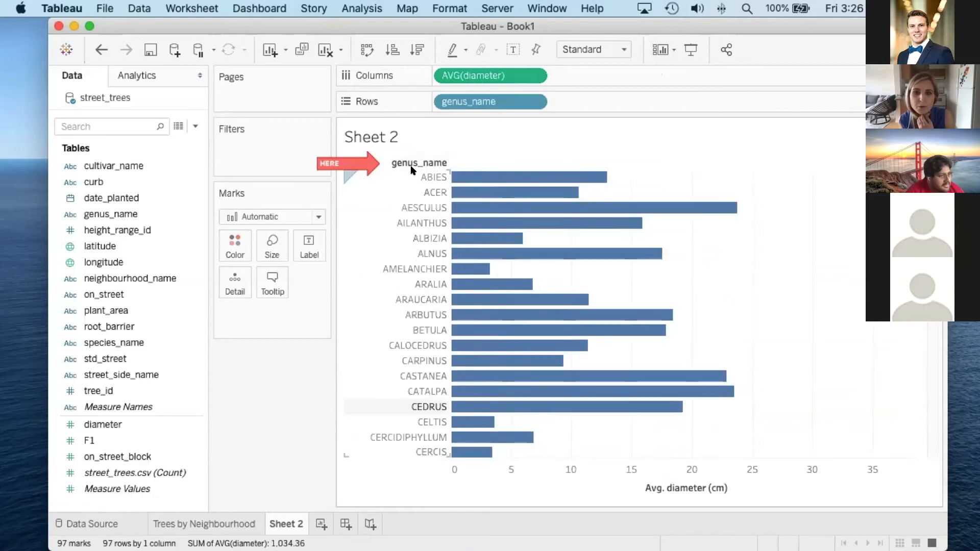
pyautogui.rightClick(410, 166)
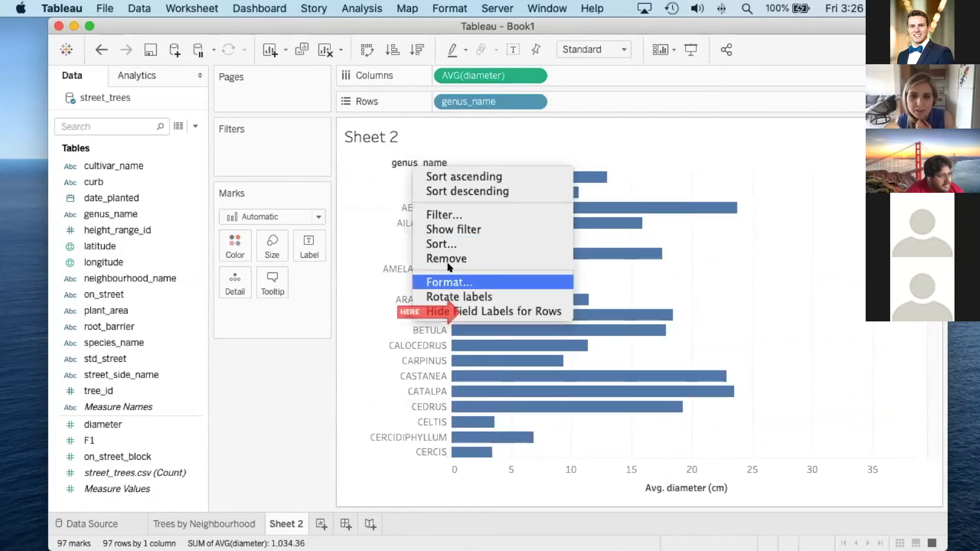
pyautogui.click(463, 307)
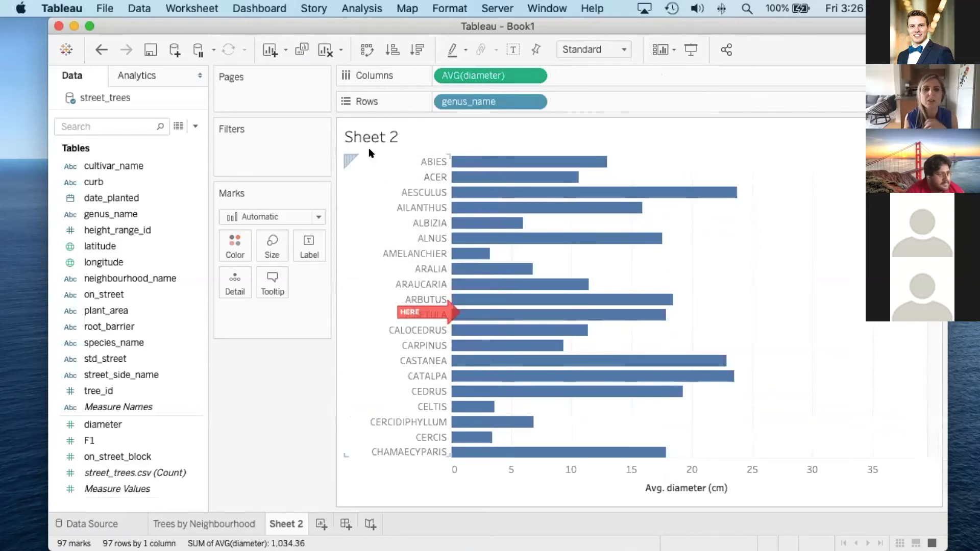
# - Rename Sheet 2 as "Diameter of Tree Species"
pyautogui.doubleClick(289, 523)
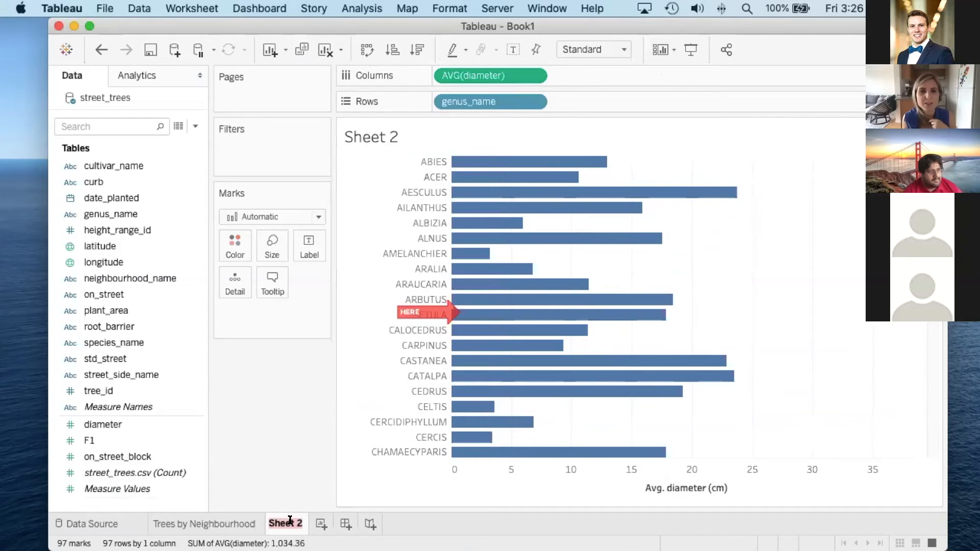
pyautogui.write('Tree type')
pyautogui.press('BackSpace')
pyautogui.press('BackSpace')
pyautogui.press('BackSpace')
pyautogui.press('BackSpace')
pyautogui.press('BackSpace')
pyautogui.press('BackSpace')
pyautogui.press('BackSpace')
pyautogui.press('BackSpace')
pyautogui.press('BackSpace')
pyautogui.write('Diameter')
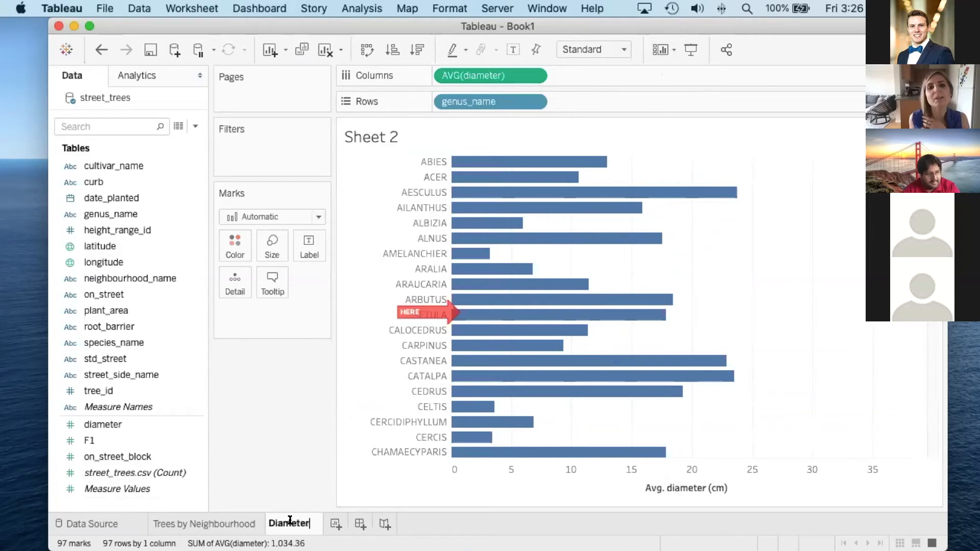
pyautogui.write(' of Tree Species')
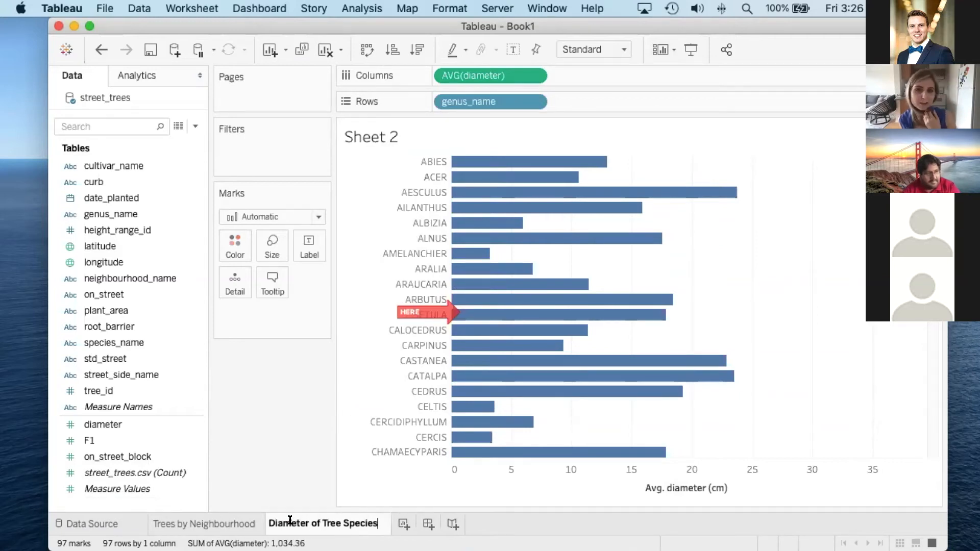
pyautogui.press('Return')
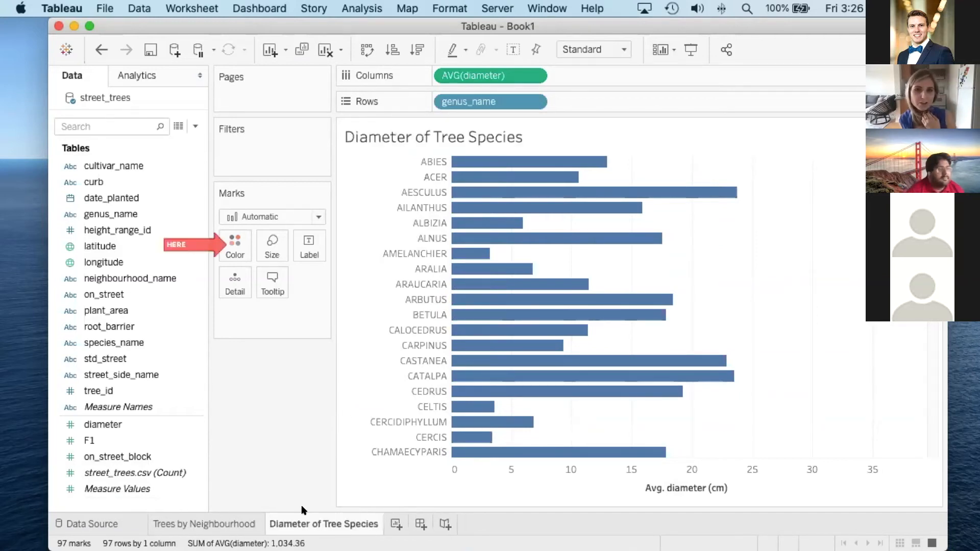
# - Change the mark type of the genus chart from automatic bars to Shape
pyautogui.click(230, 238)
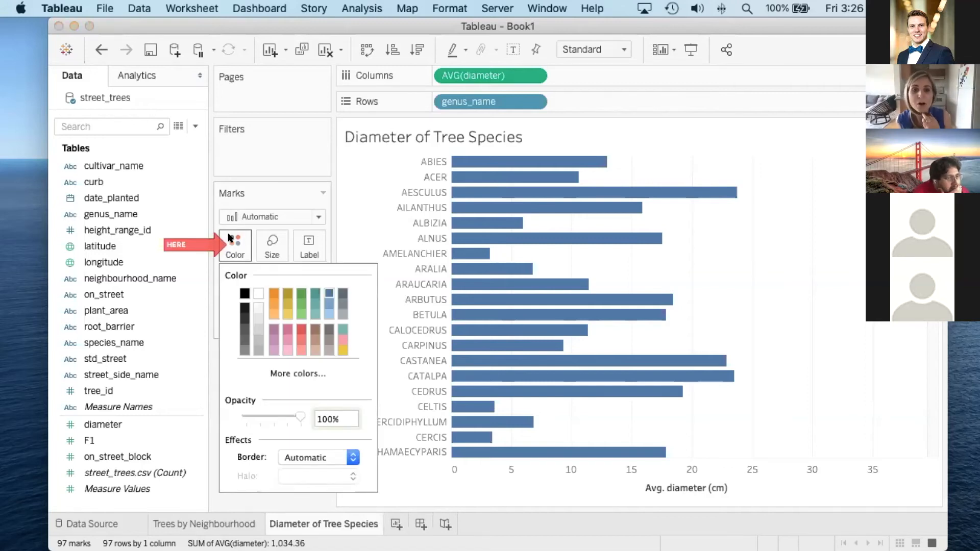
pyautogui.click(230, 238)
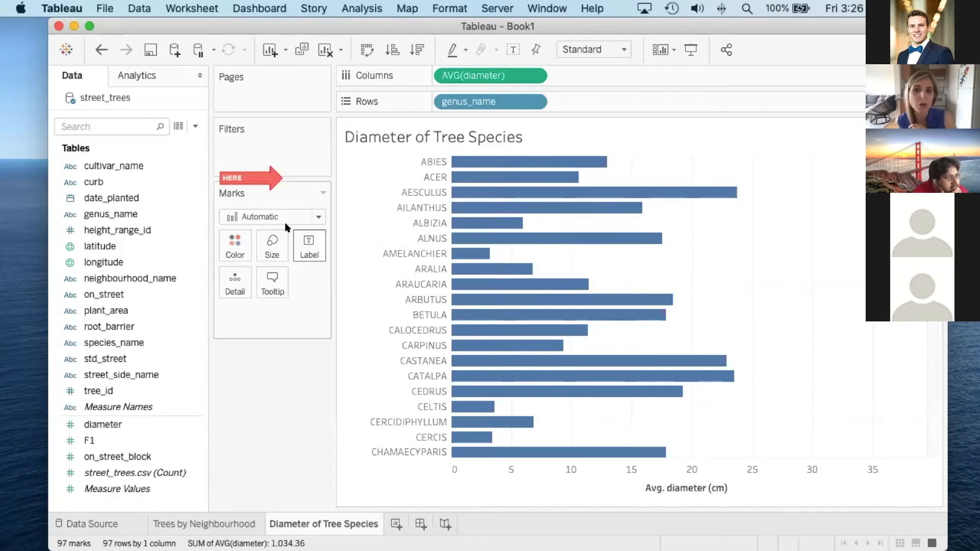
pyautogui.click(319, 216)
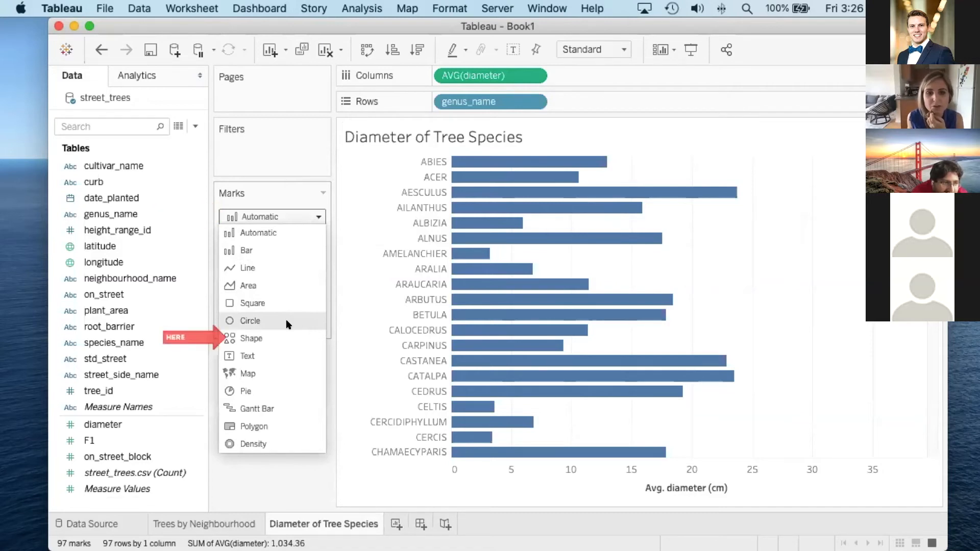
pyautogui.click(287, 332)
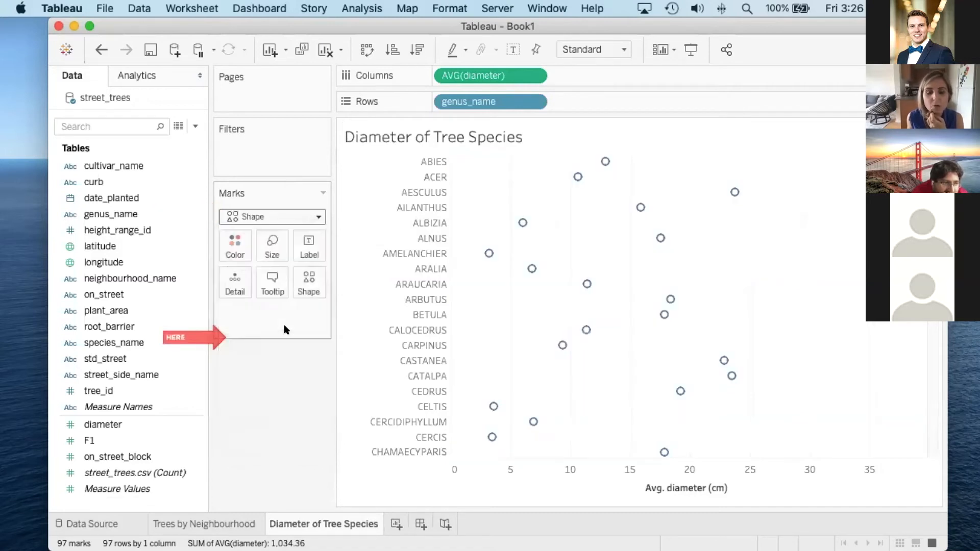
pyautogui.click(316, 219)
pyautogui.click(316, 218)
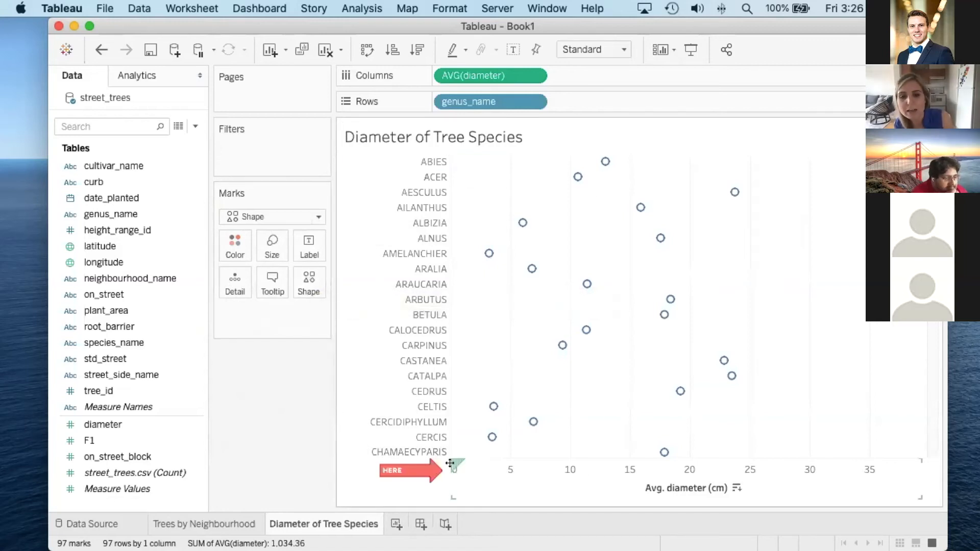
# - Open the formatting options for the genus_name row headers
pyautogui.rightClick(451, 463)
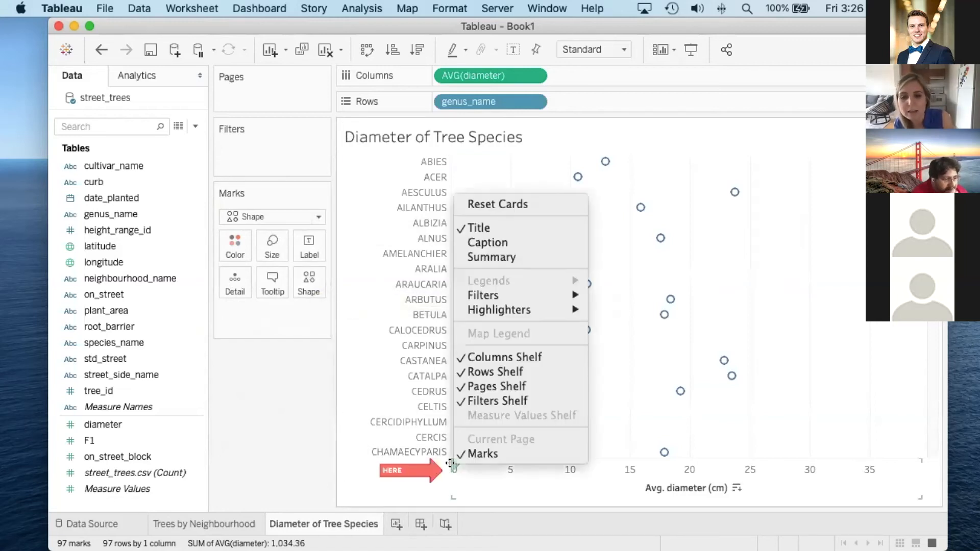
pyautogui.click(420, 438)
pyautogui.rightClick(421, 438)
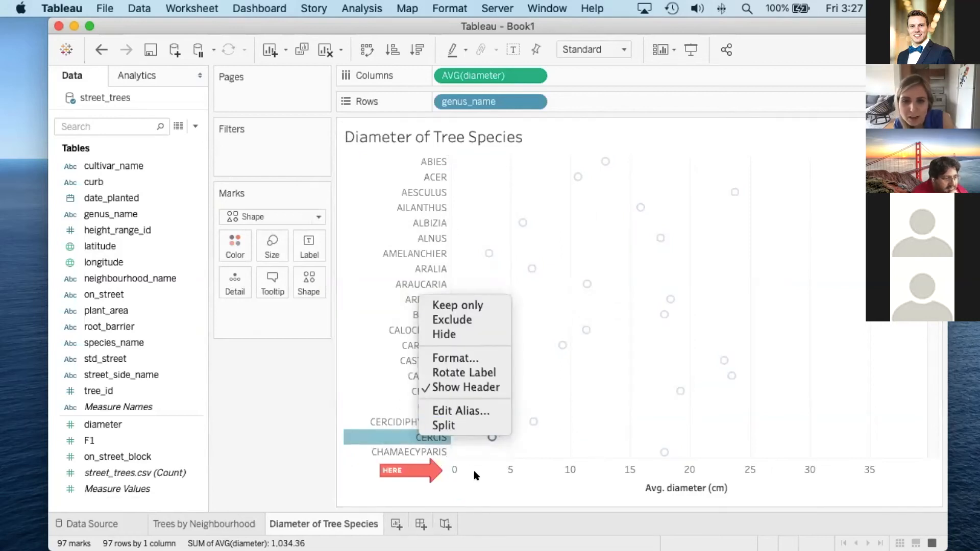
pyautogui.click(459, 359)
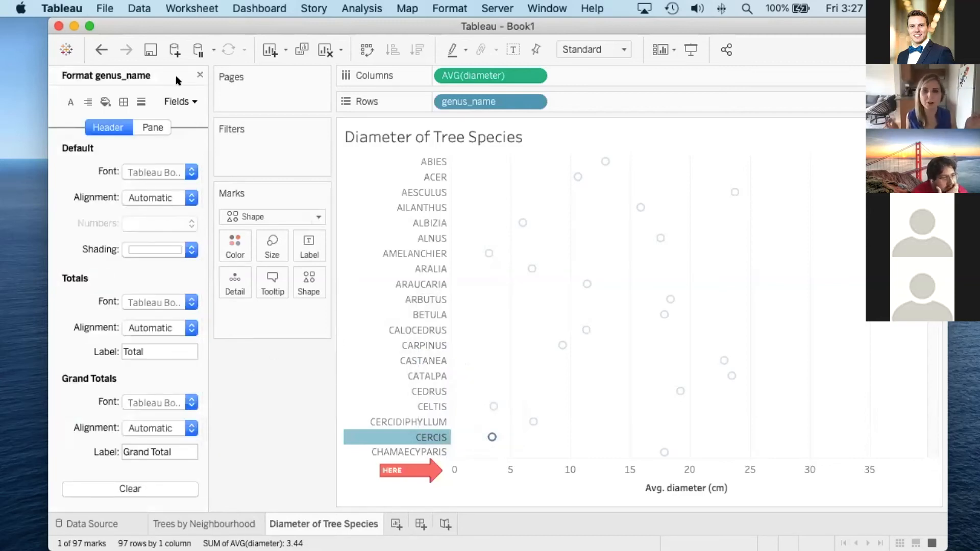
# - Try the asterisk as the mark shape, followed by the hollow downward triangle from the Default shape palette
pyautogui.click(315, 288)
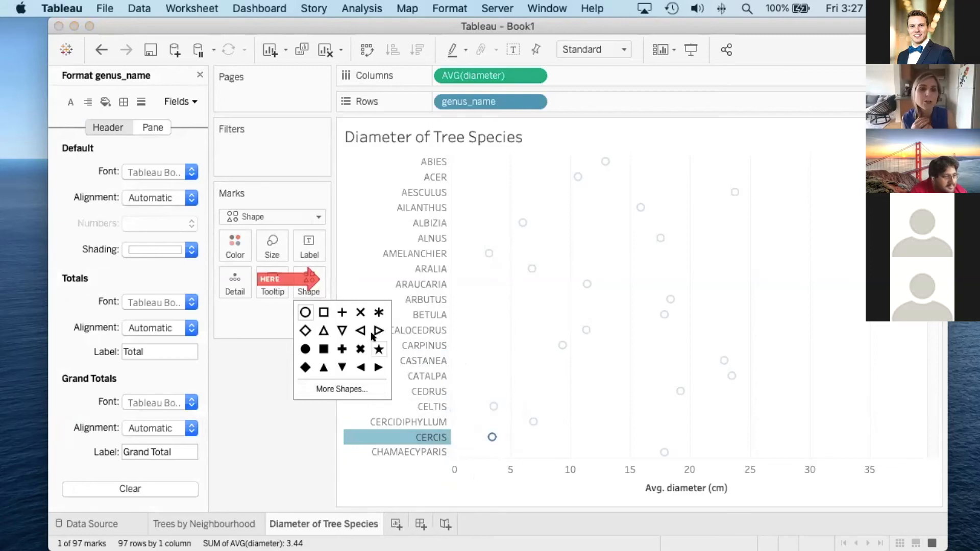
pyautogui.click(378, 312)
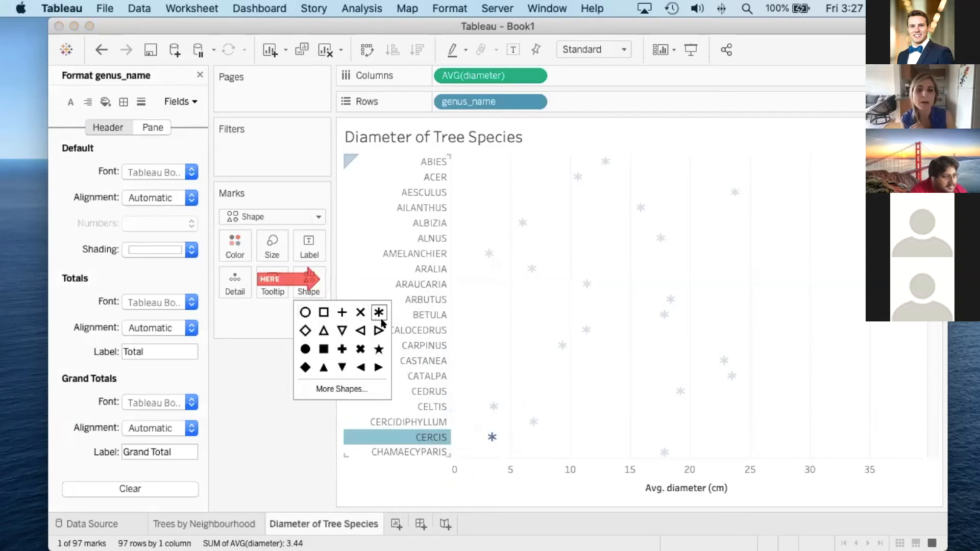
pyautogui.click(341, 389)
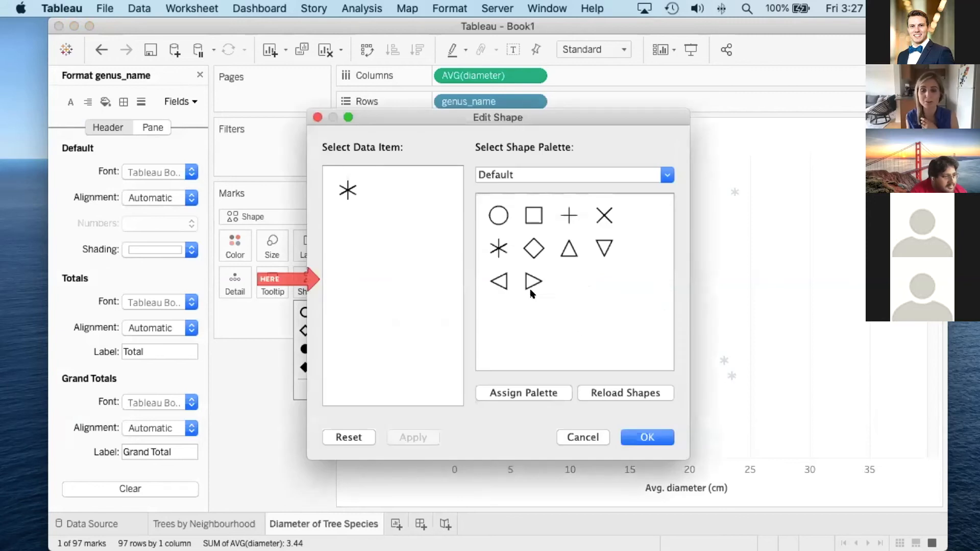
pyautogui.click(606, 238)
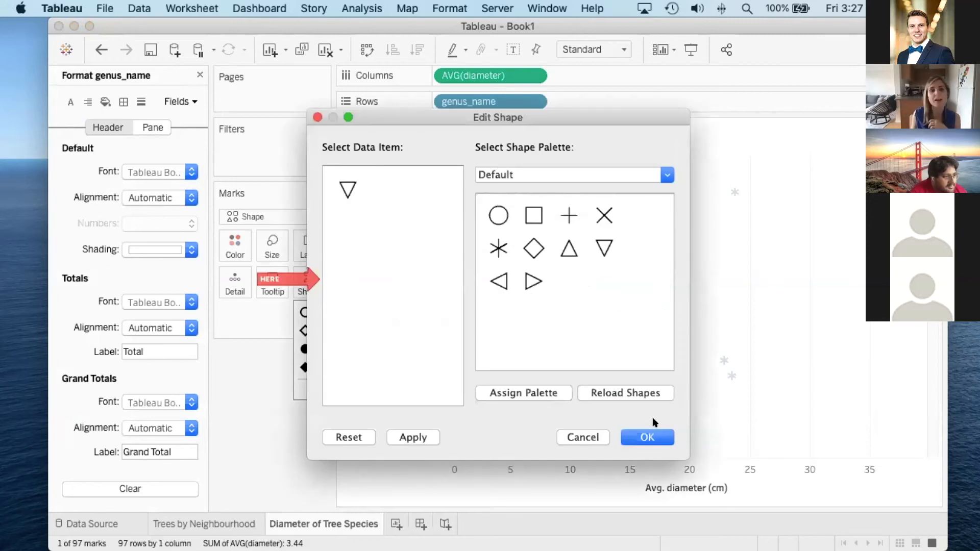
pyautogui.click(649, 435)
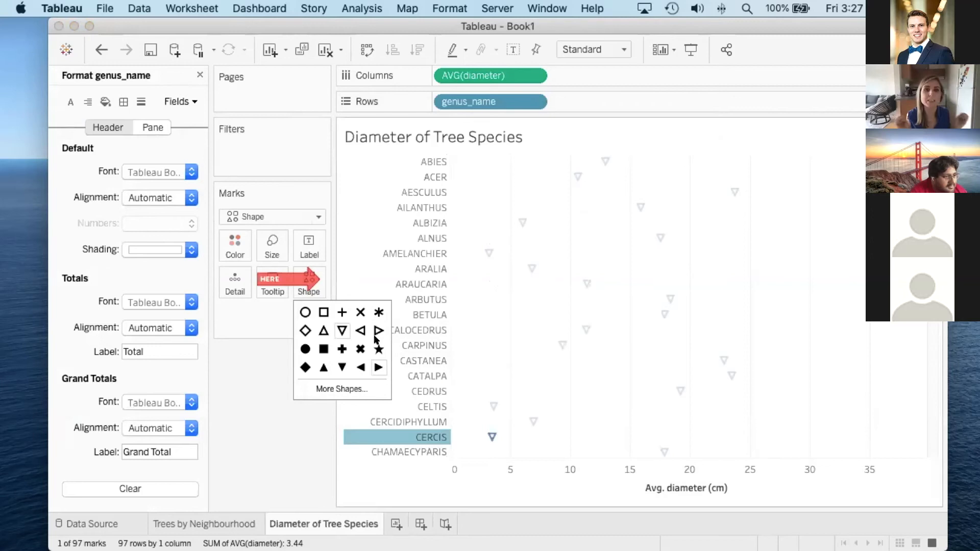
# - Set the mark shape to the light bulb from the Bug Tracking shape palette
pyautogui.click(375, 389)
pyautogui.click(666, 176)
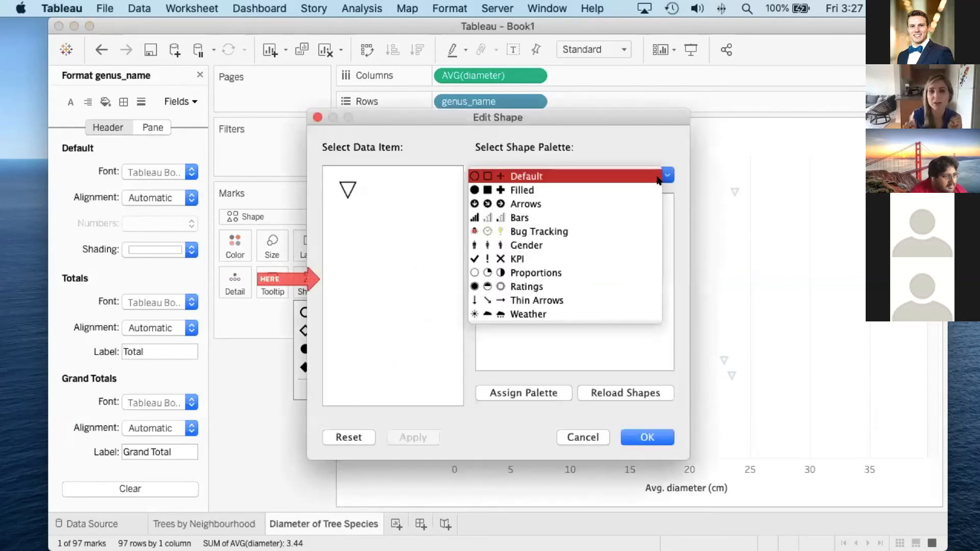
pyautogui.click(628, 227)
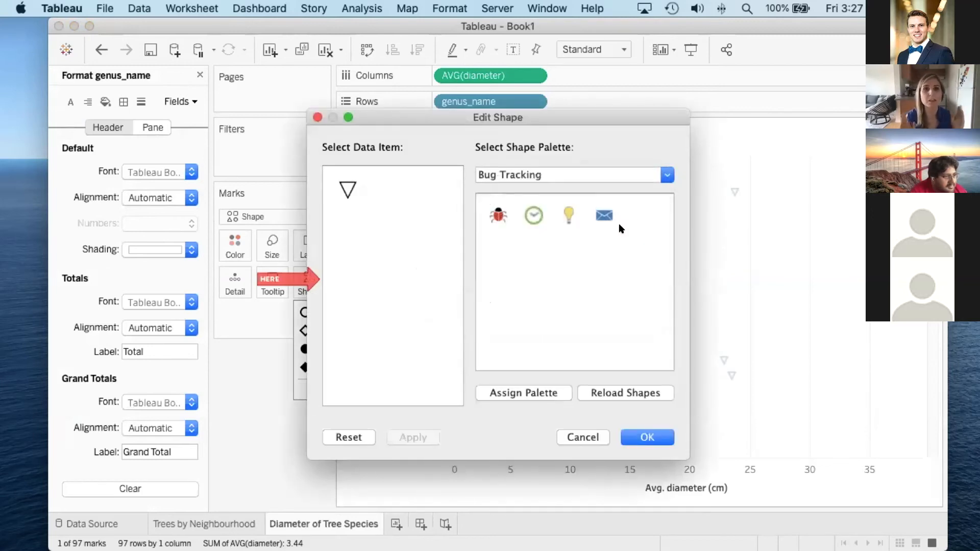
pyautogui.click(569, 217)
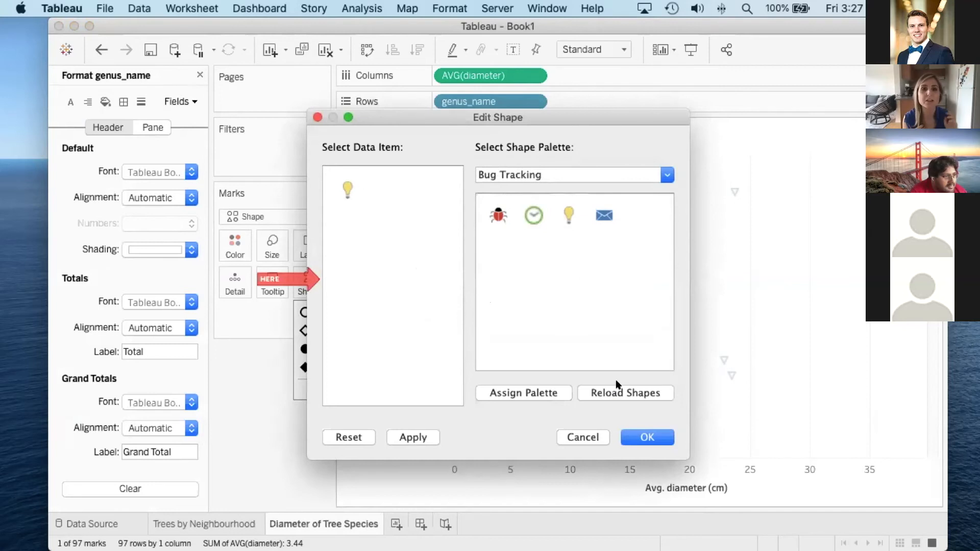
pyautogui.click(645, 440)
pyautogui.moveTo(493, 437)
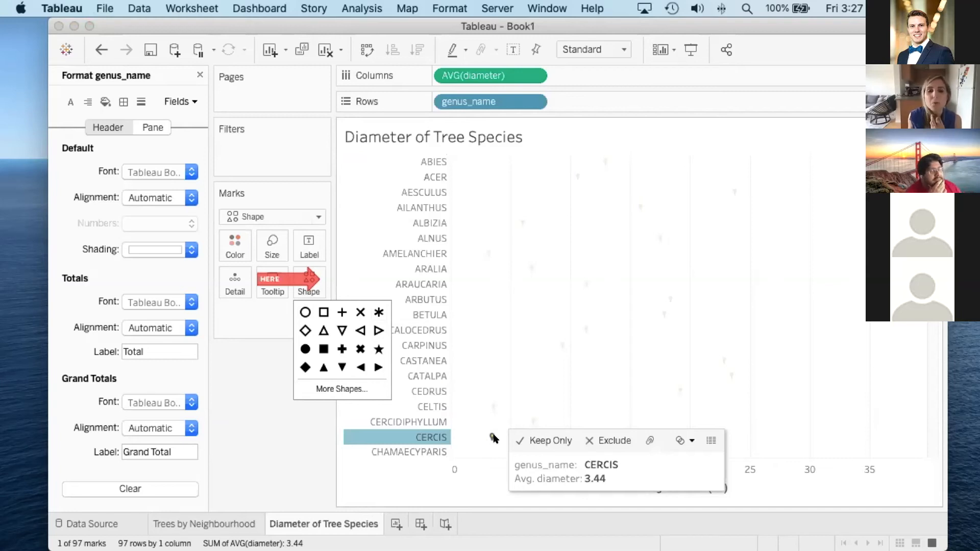
# - Inspect the average diameters of individual genus marks such as CELTIS, CALOCEDRUS and CARPINUS
pyautogui.click(494, 407)
pyautogui.click(518, 386)
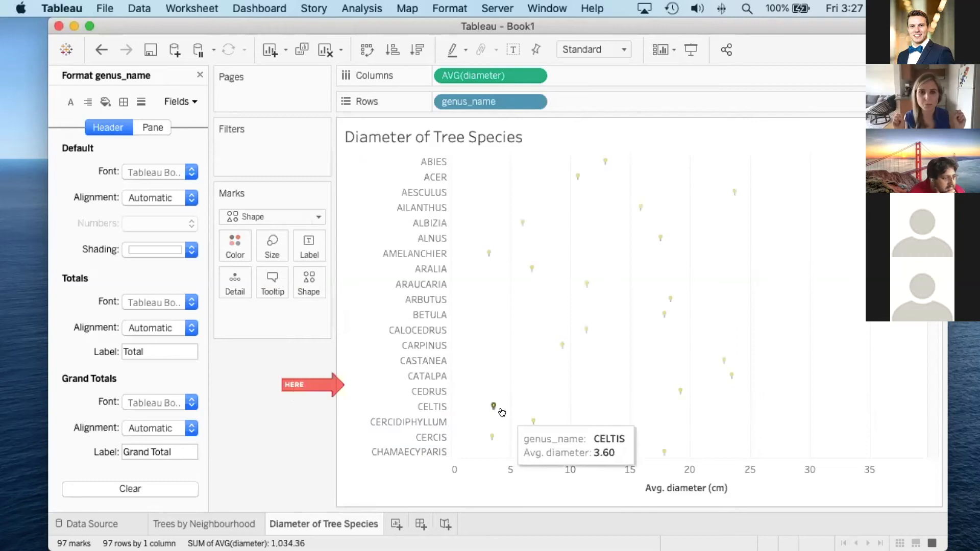
pyautogui.click(586, 330)
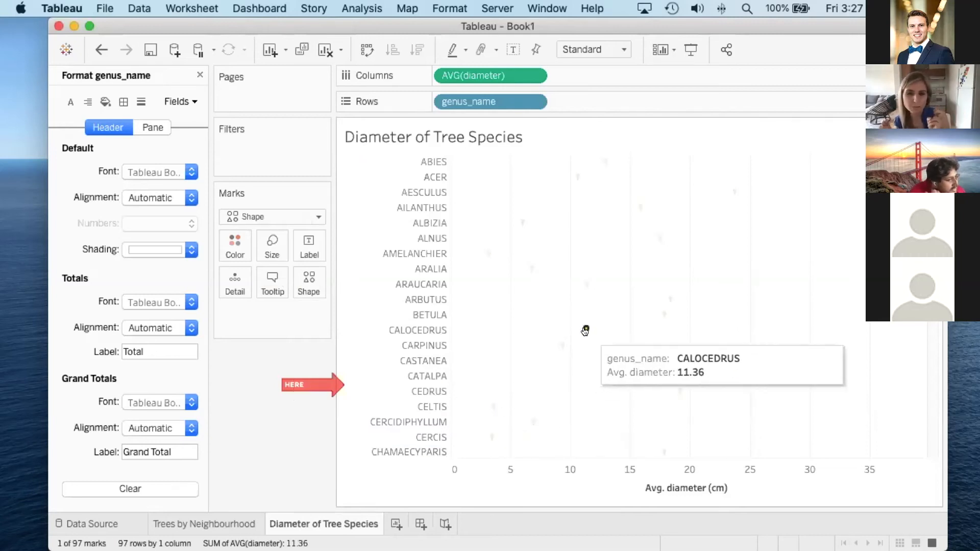
pyautogui.click(569, 354)
pyautogui.click(562, 346)
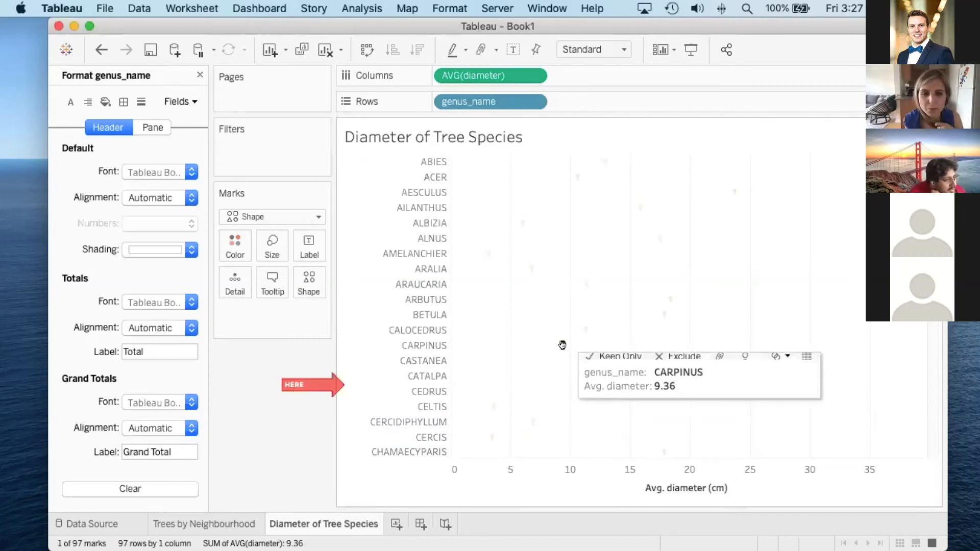
pyautogui.click(586, 330)
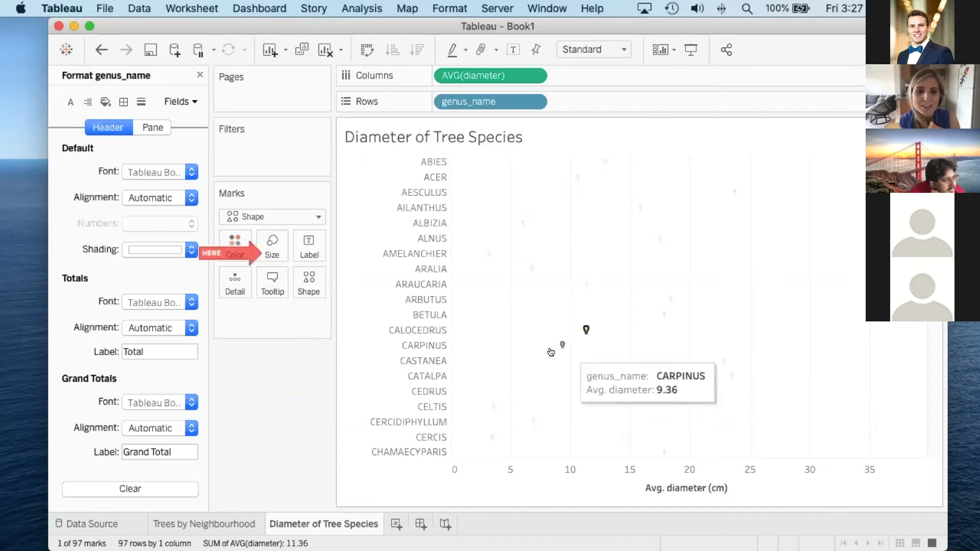
pyautogui.click(562, 345)
# - Enlarge the light bulb marks of the genus chart and clear the mark selection
pyautogui.click(276, 249)
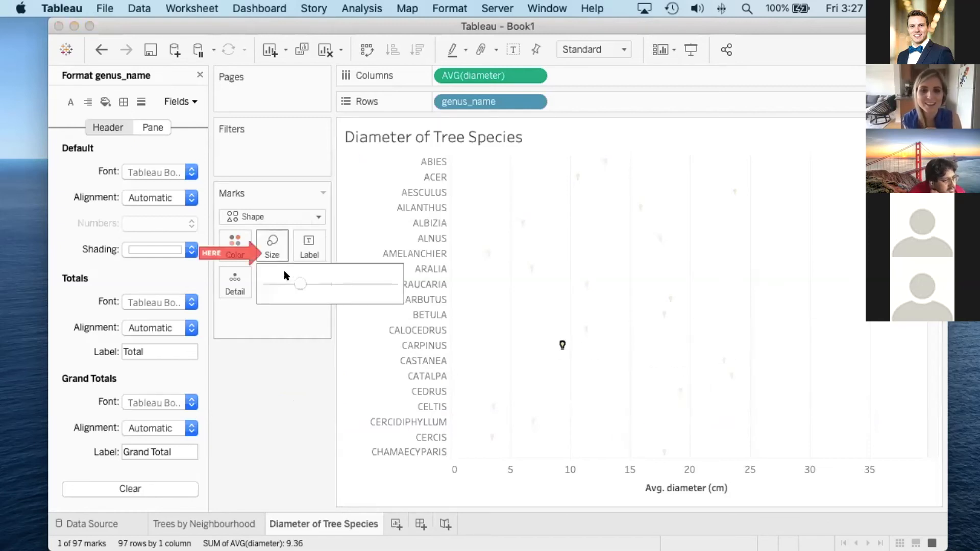
pyautogui.moveTo(299, 283); pyautogui.dragTo(339, 281)
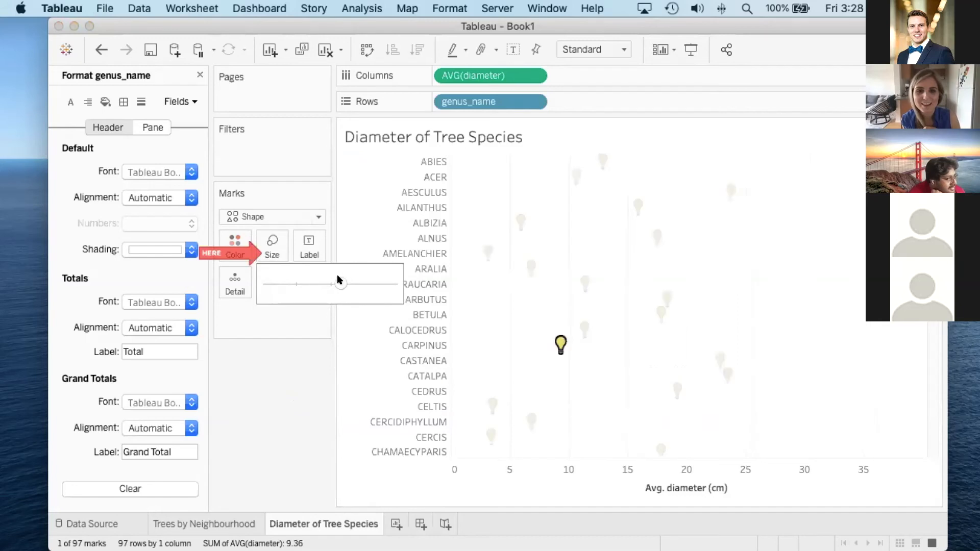
pyautogui.click(338, 346)
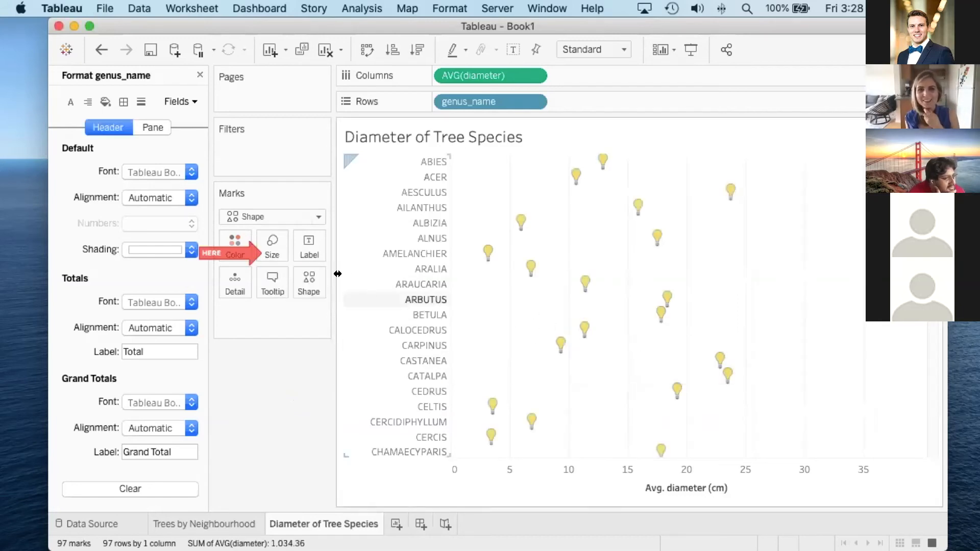
# - Try the red ladybug as the mark shape and review it across the genus rows
pyautogui.click(309, 284)
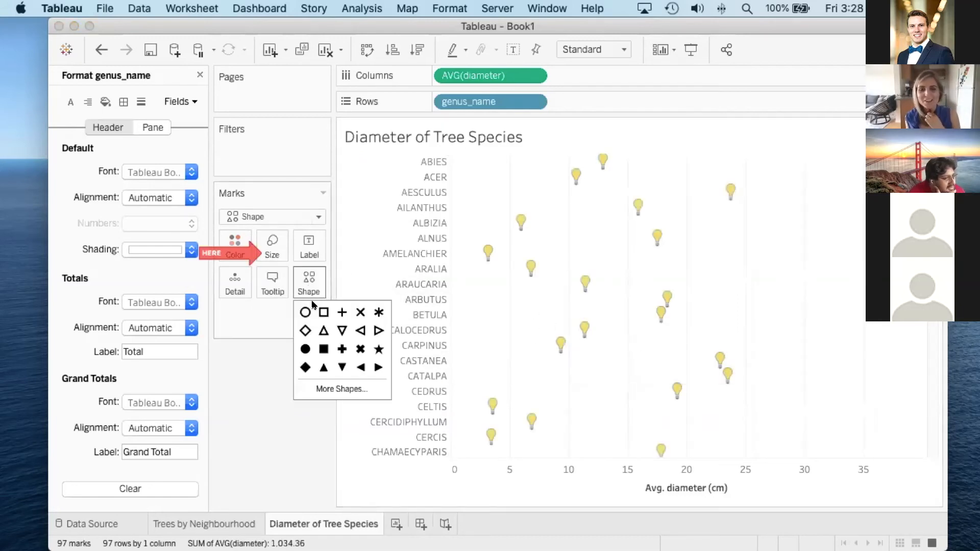
pyautogui.click(362, 388)
pyautogui.click(498, 215)
pyautogui.click(640, 437)
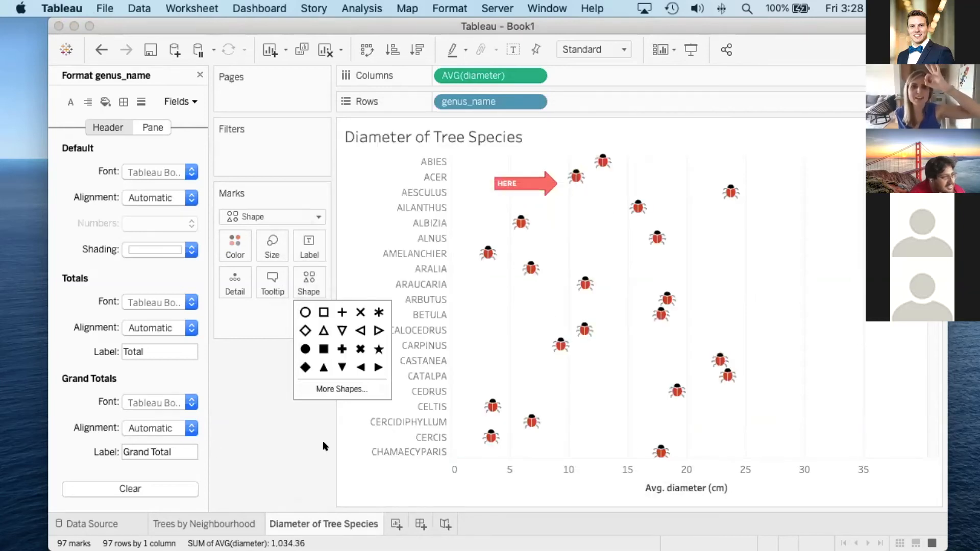
pyautogui.hscroll(3, 323, 442)
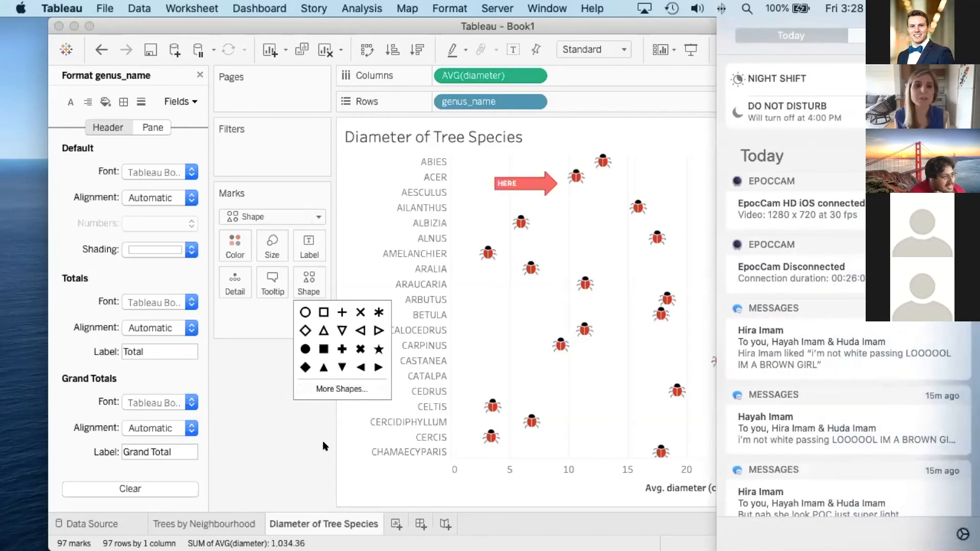
pyautogui.hscroll(-3, 323, 442)
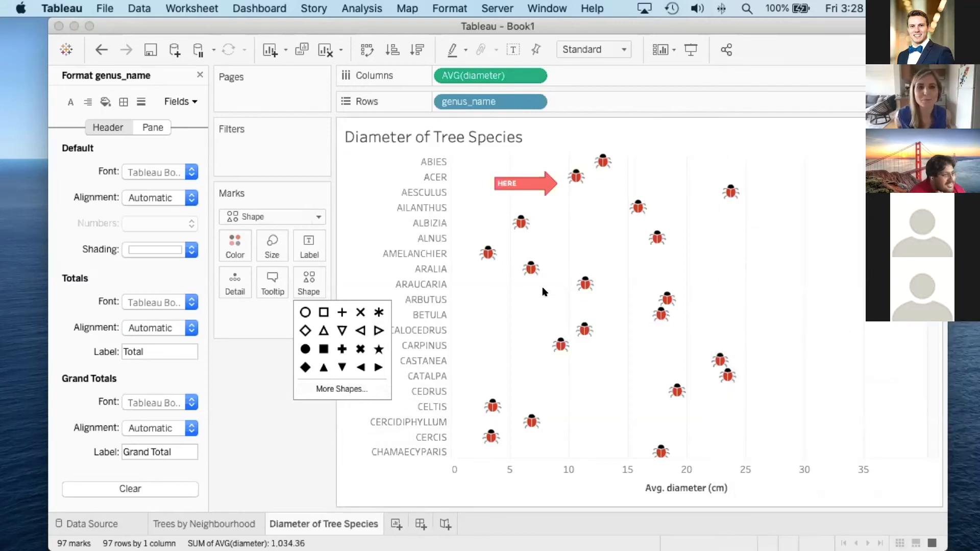
pyautogui.scroll(-5, 543, 289)
pyautogui.scroll(-10, 542, 289)
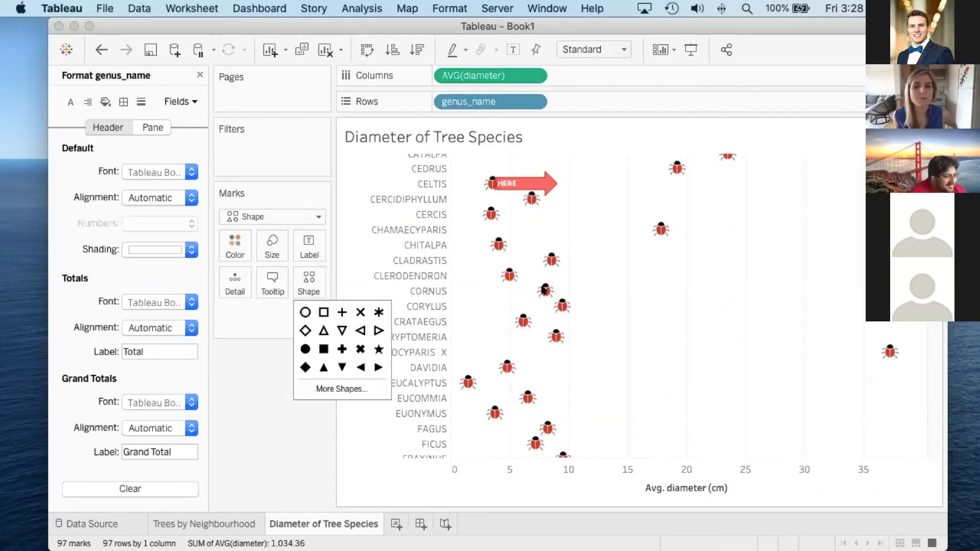
pyautogui.scroll(-10, 545, 351)
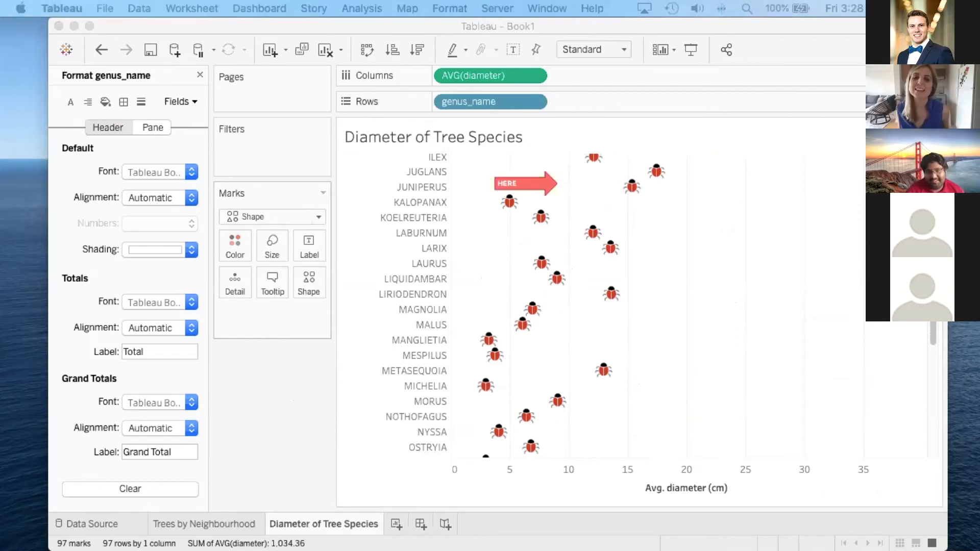
# - Switch to the Dataviz ducks article in Safari, skim its example graphics, and return to Tableau
pyautogui.moveTo(0, 6); pyautogui.dragTo(868, 25)
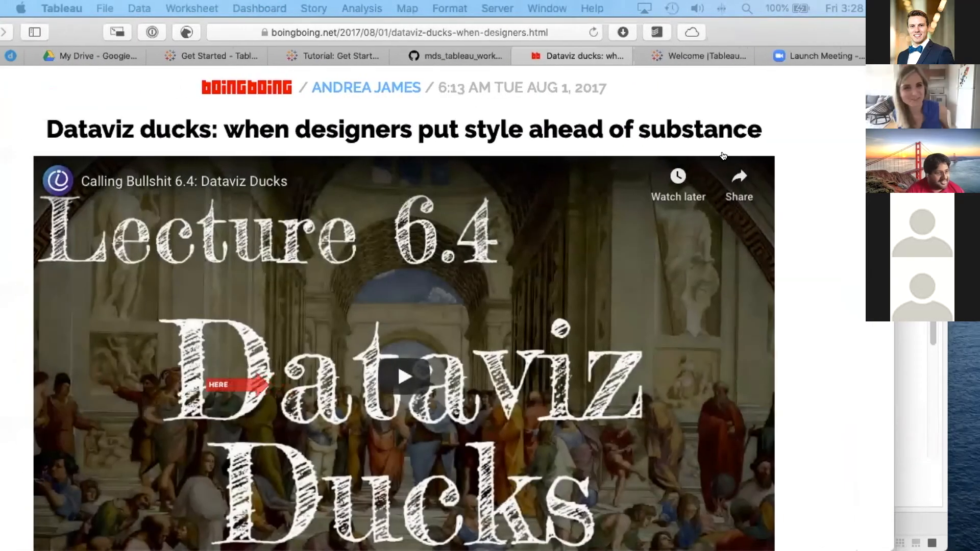
pyautogui.click(723, 156)
pyautogui.scroll(-2, 459, 230)
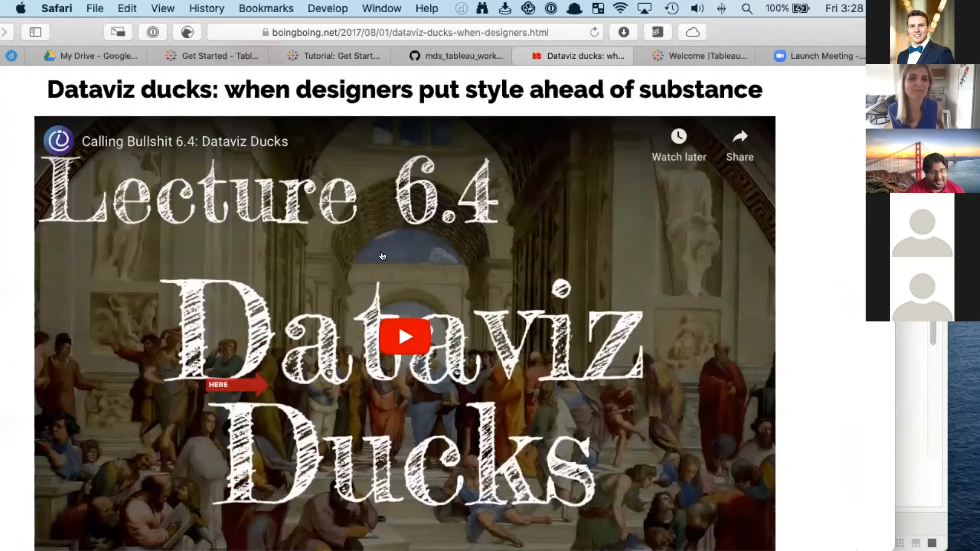
pyautogui.scroll(-10, 445, 313)
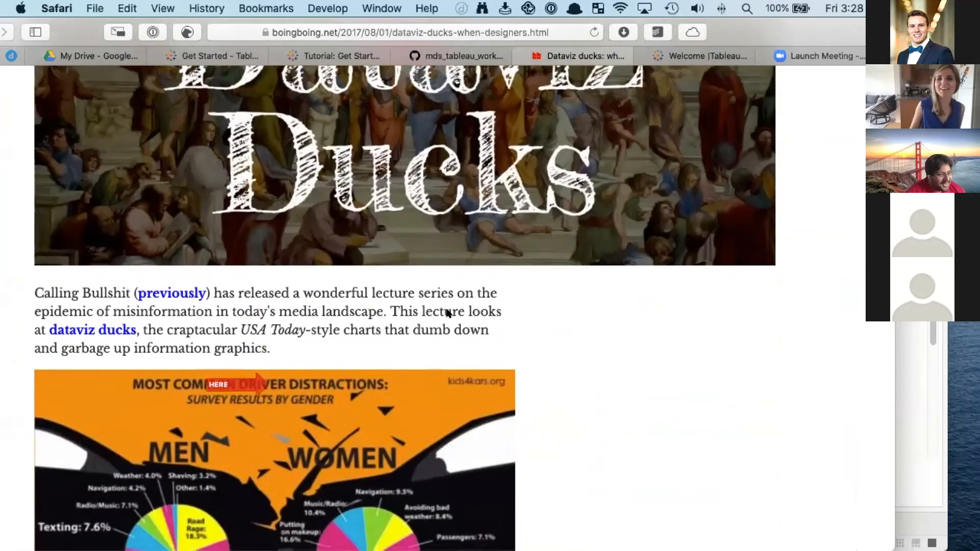
pyautogui.scroll(-11, 447, 313)
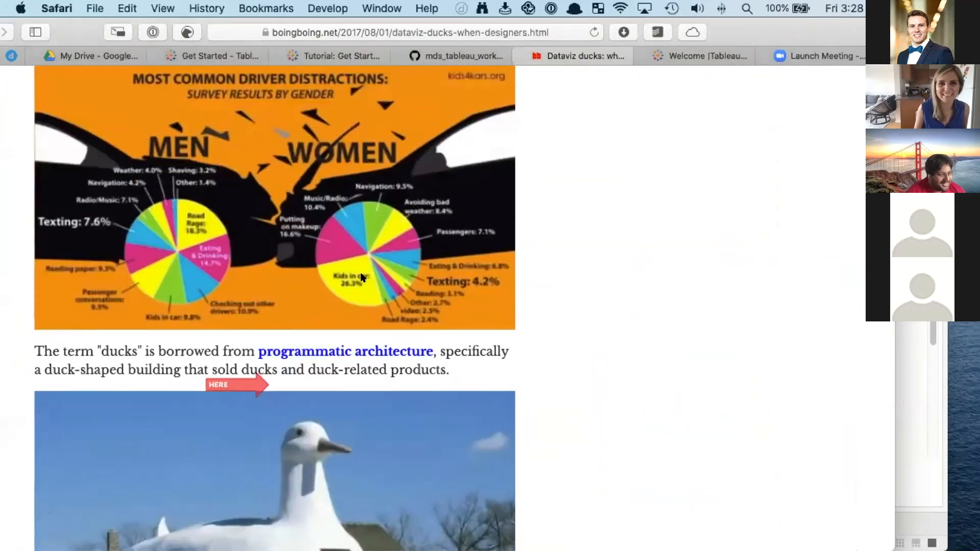
pyautogui.scroll(-8, 360, 277)
pyautogui.press('super+m')
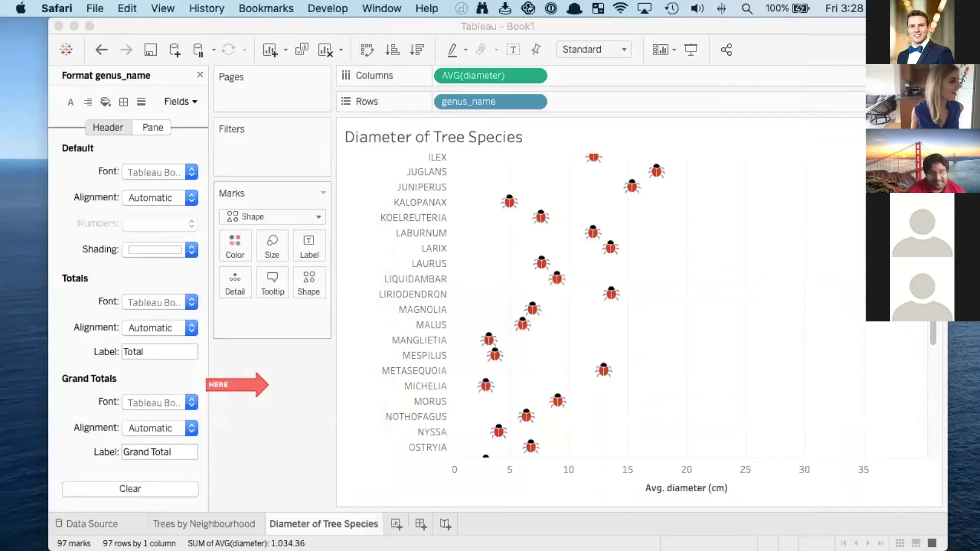
pyautogui.click(718, 330)
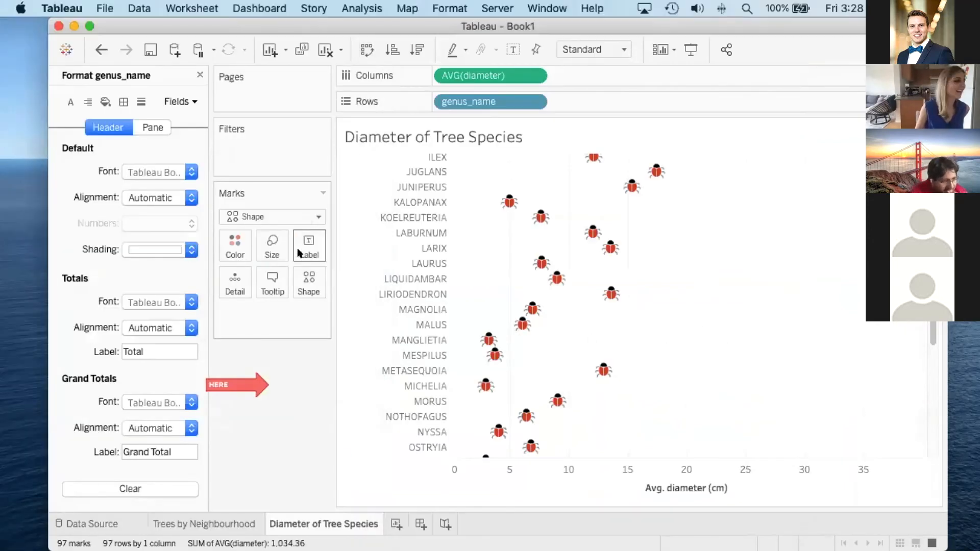
# - Set the mark shape to the hollow circle and shrink the marks to a small size
pyautogui.click(309, 282)
pyautogui.click(306, 312)
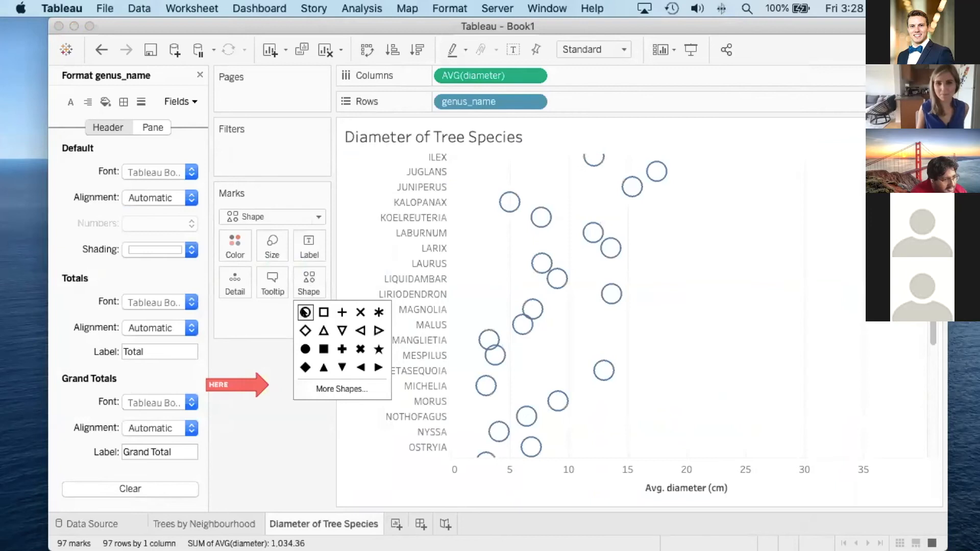
pyautogui.click(272, 245)
pyautogui.moveTo(331, 284); pyautogui.dragTo(303, 289)
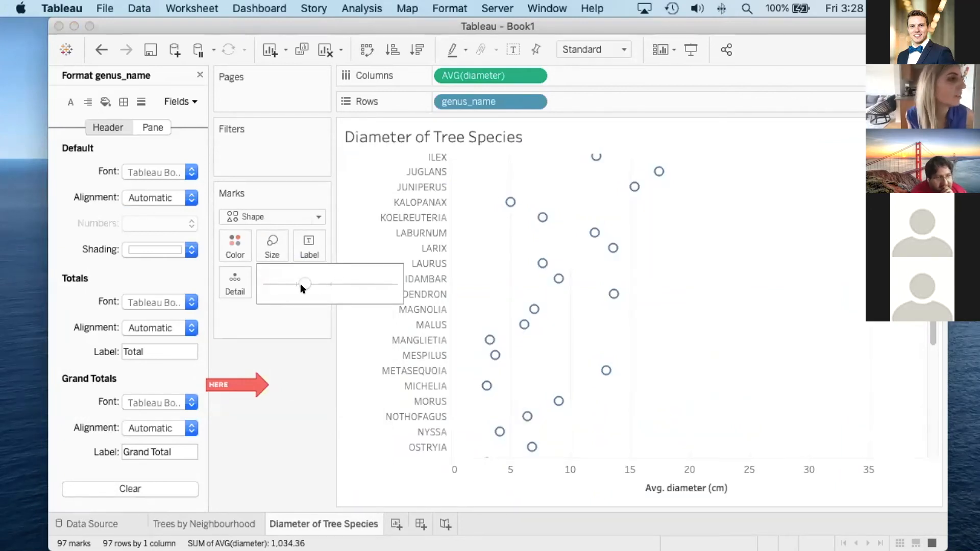
pyautogui.click(300, 376)
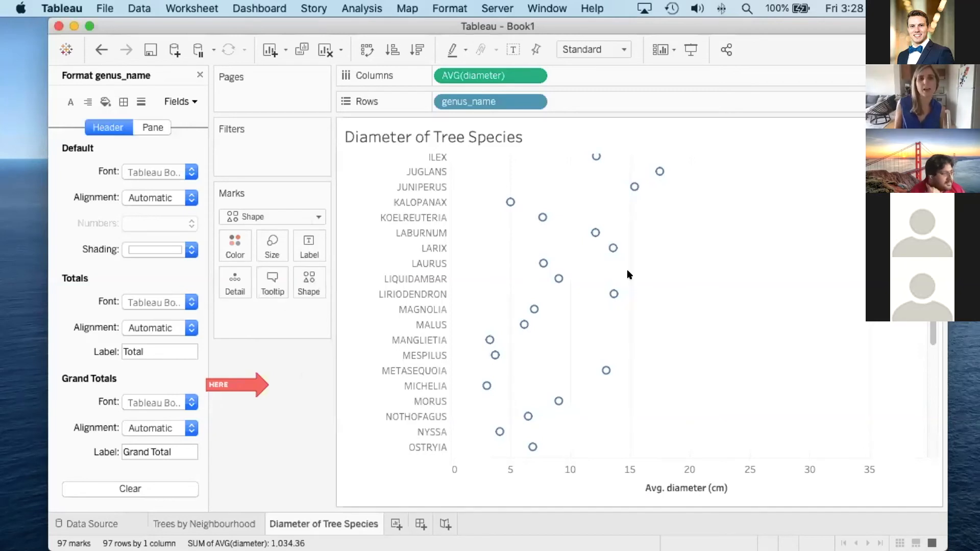
pyautogui.scroll(10, 627, 271)
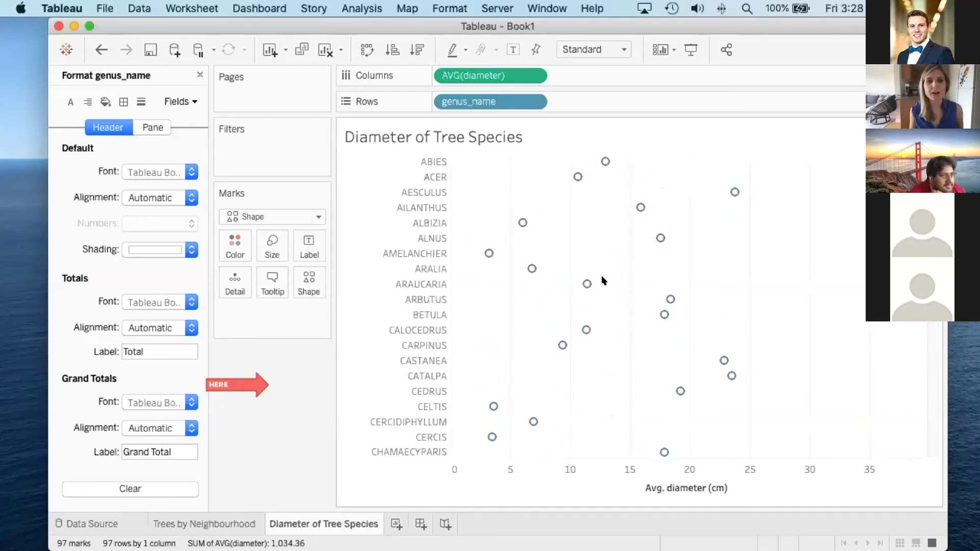
# - Add a new worksheet and name it Time Series
pyautogui.click(395, 524)
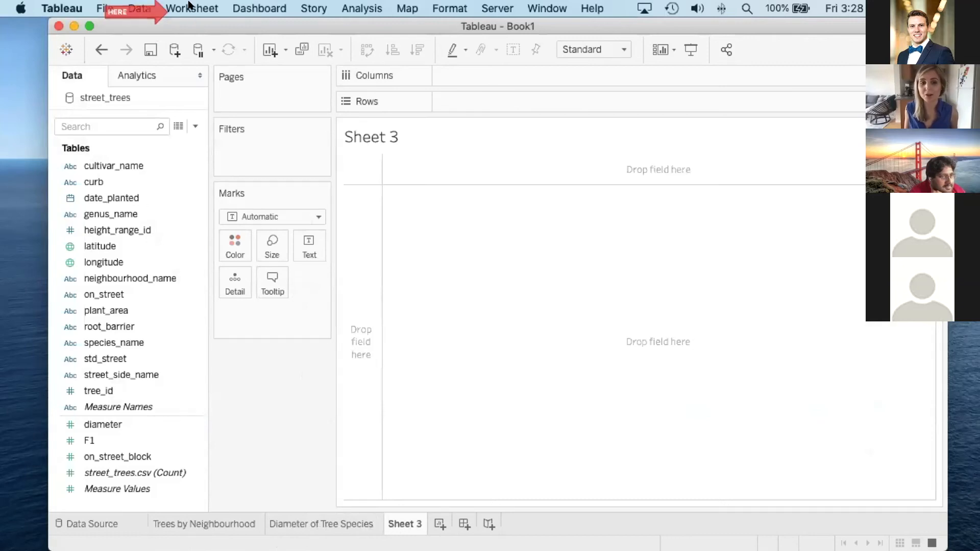
pyautogui.doubleClick(408, 526)
pyautogui.write('Time Series')
pyautogui.press('Return')
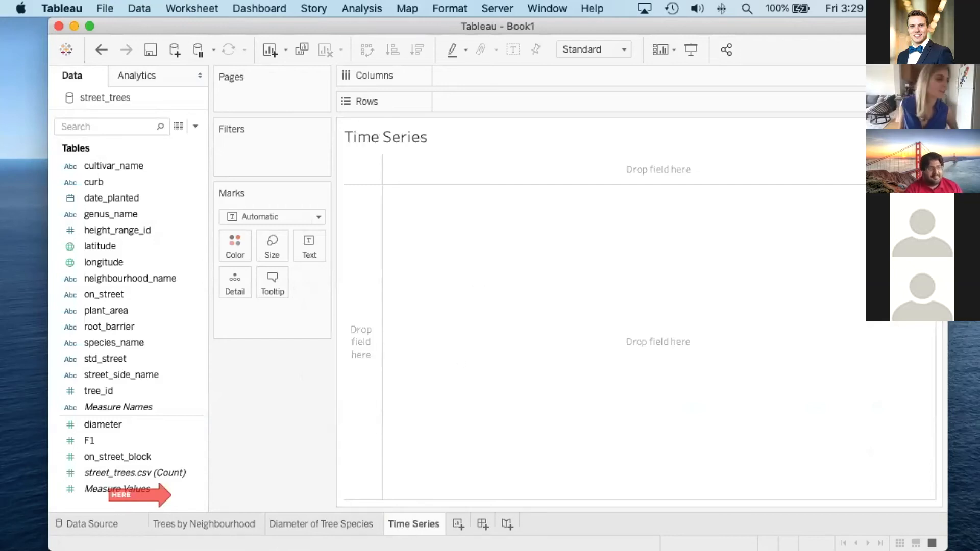
pyautogui.hscroll(3, 431, 531)
pyautogui.hscroll(-3, 431, 531)
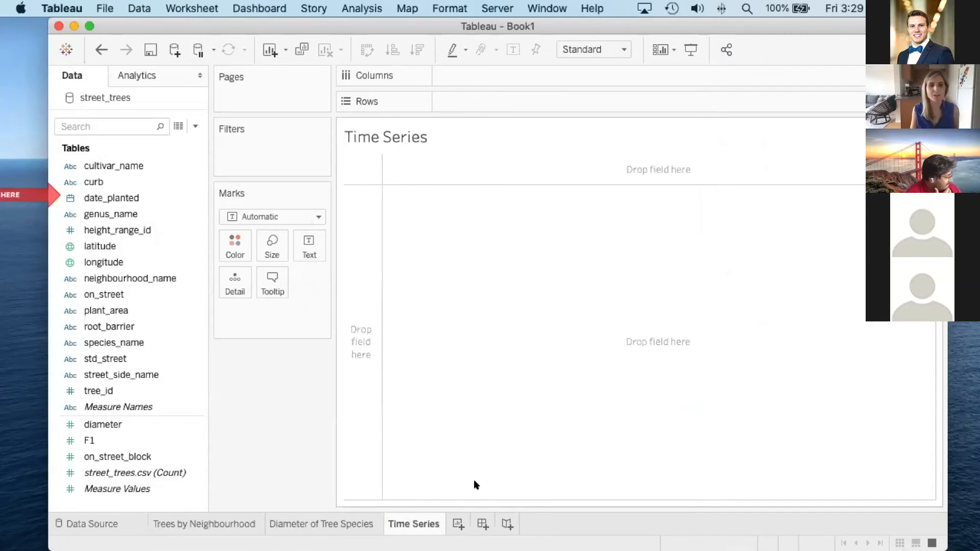
# - Place date_planted by year on Columns and tree_id on Rows
pyautogui.click(117, 195)
pyautogui.moveTo(117, 195); pyautogui.dragTo(449, 68)
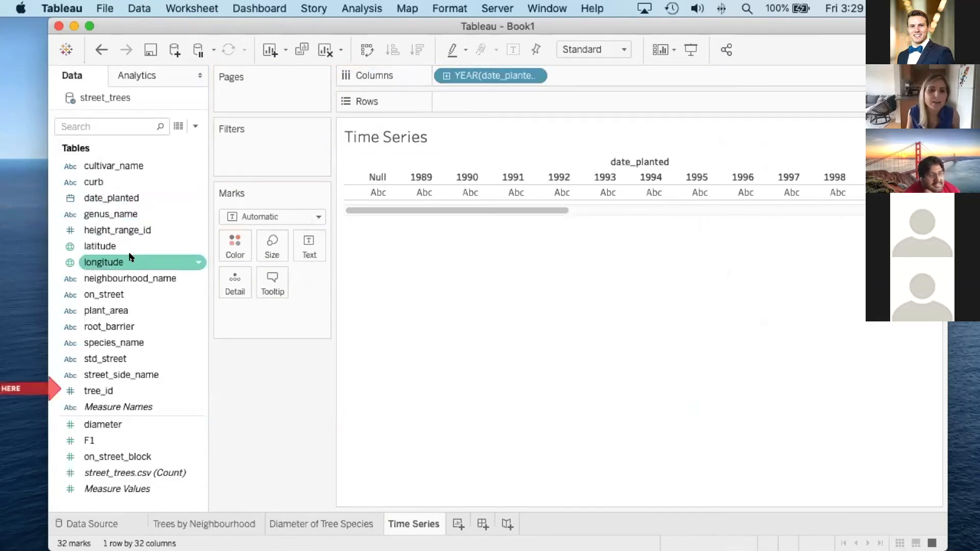
pyautogui.moveTo(102, 391)
pyautogui.mouseDown()
pyautogui.moveTo(465, 177)
pyautogui.moveTo(494, 98)
pyautogui.mouseUp()
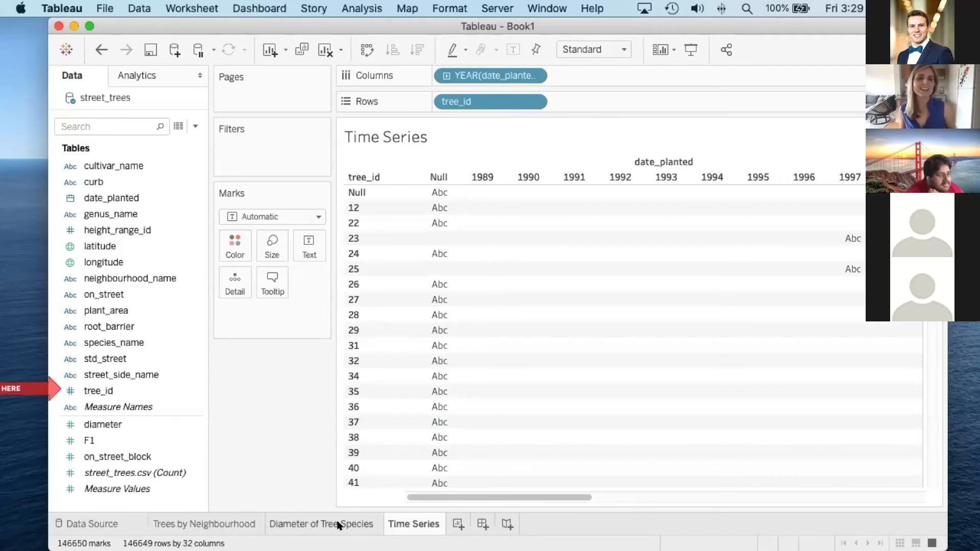
# - Revisit the Diameter of Tree Species worksheet for comparison and return to the Time Series worksheet
pyautogui.moveTo(337, 526)
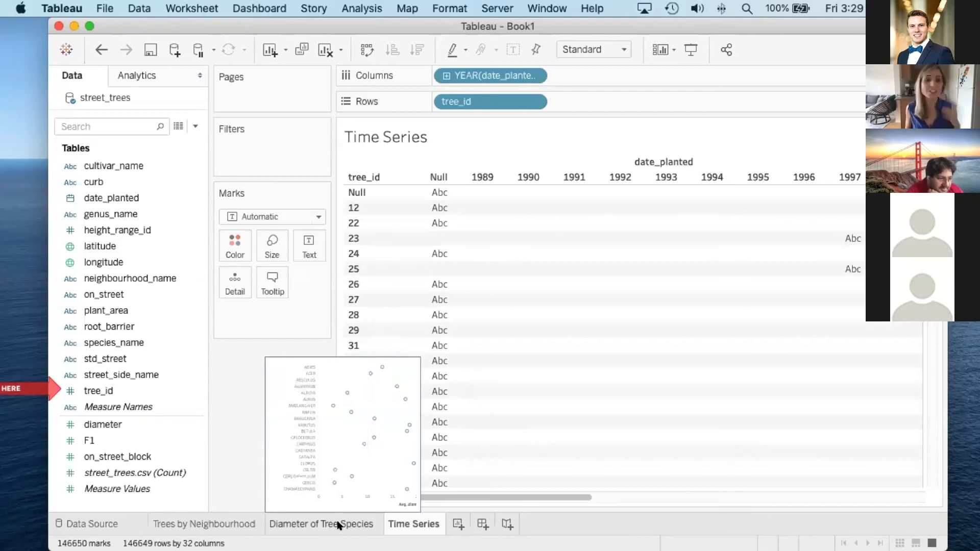
pyautogui.click(338, 526)
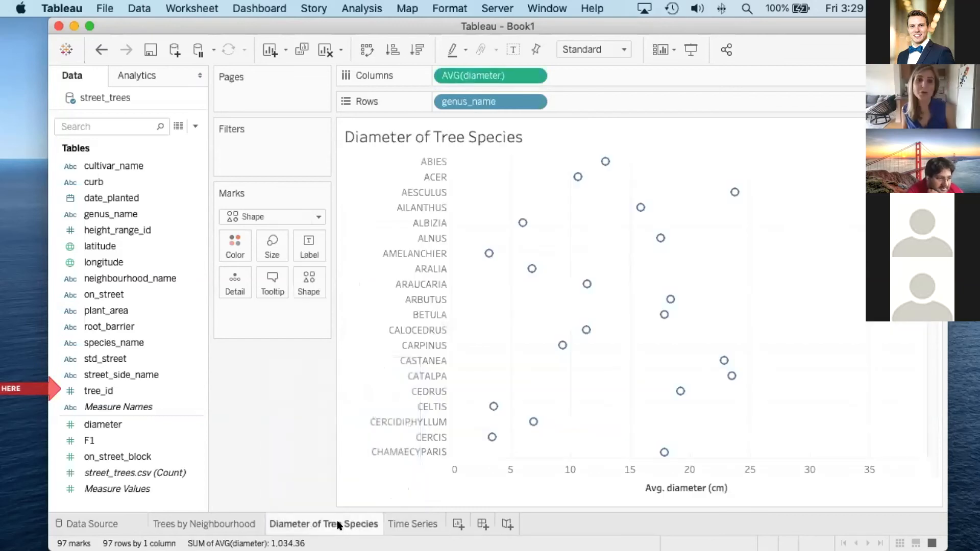
pyautogui.click(409, 523)
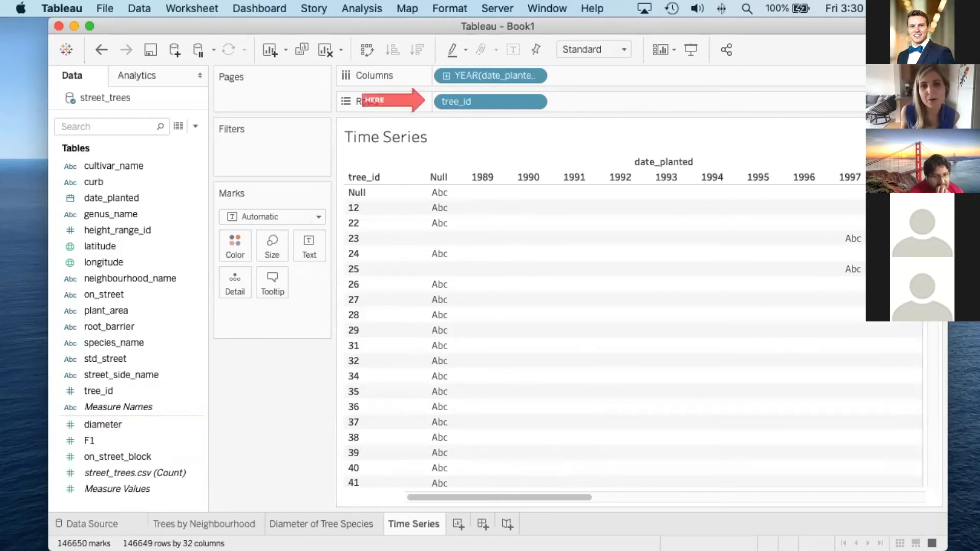
# - Convert tree_id on Rows to a measure aggregated by Count
pyautogui.click(534, 101)
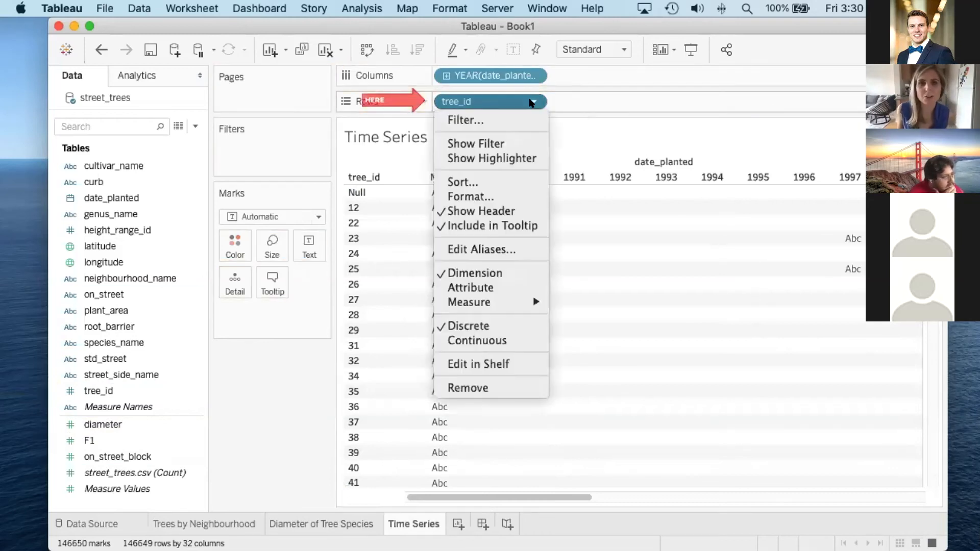
pyautogui.moveTo(496, 301)
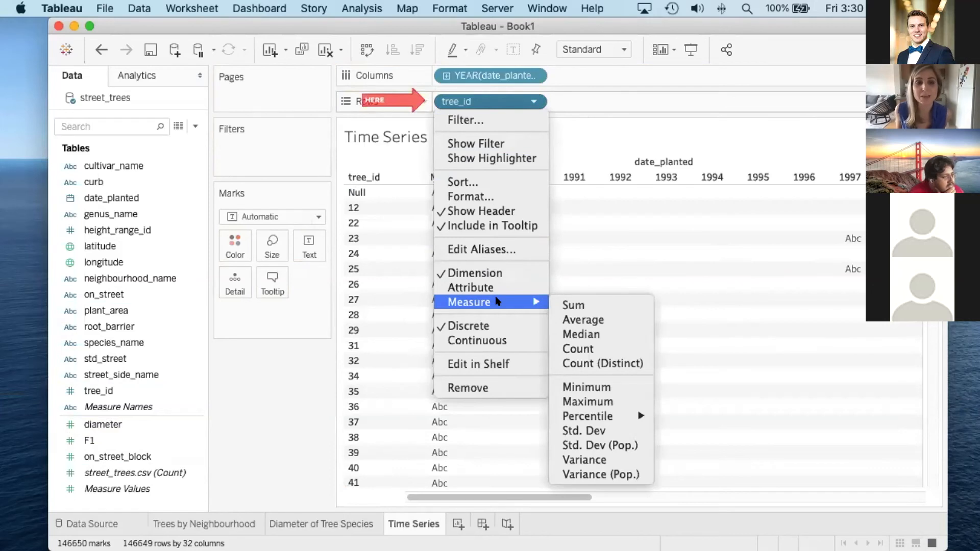
pyautogui.click(571, 350)
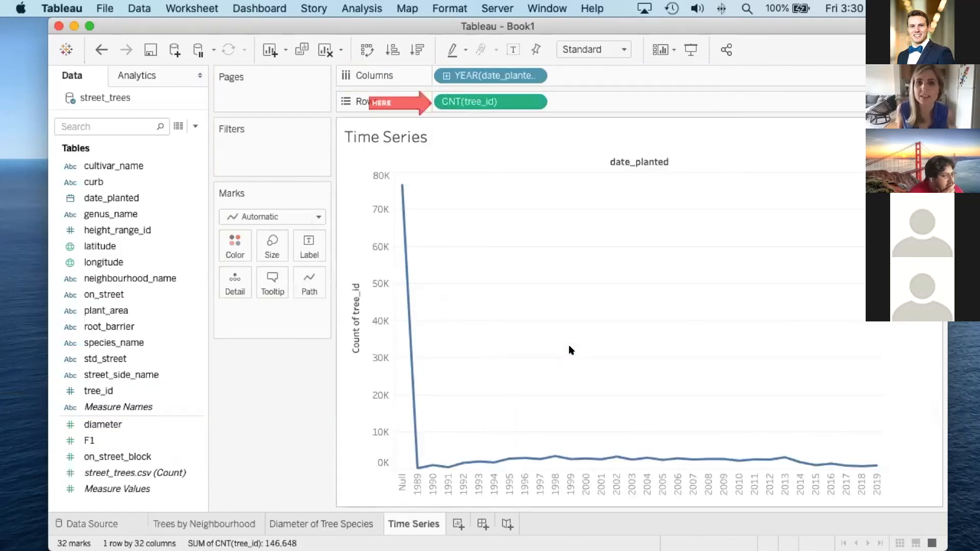
# - Change the aggregation of tree_id on Rows to Count (Distinct)
pyautogui.click(534, 102)
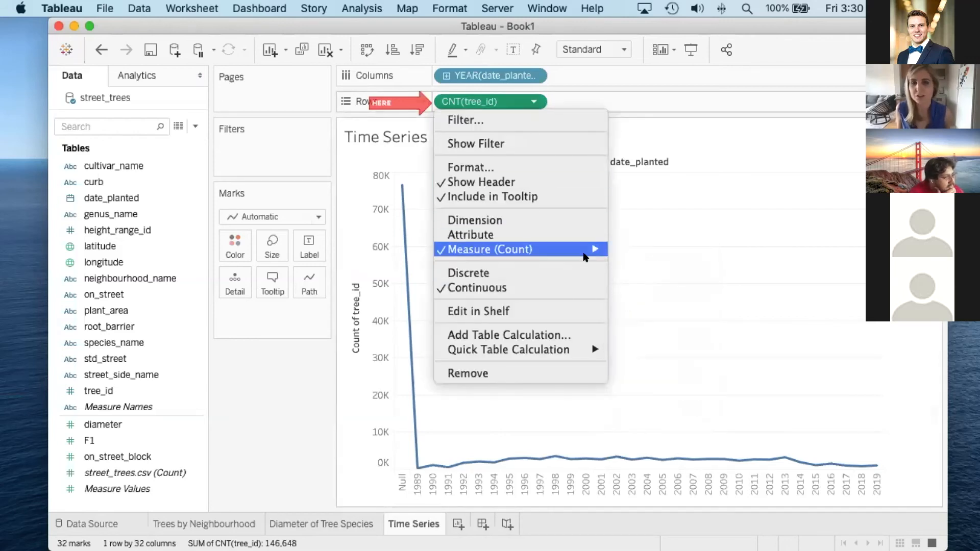
pyautogui.moveTo(584, 250)
pyautogui.click(792, 316)
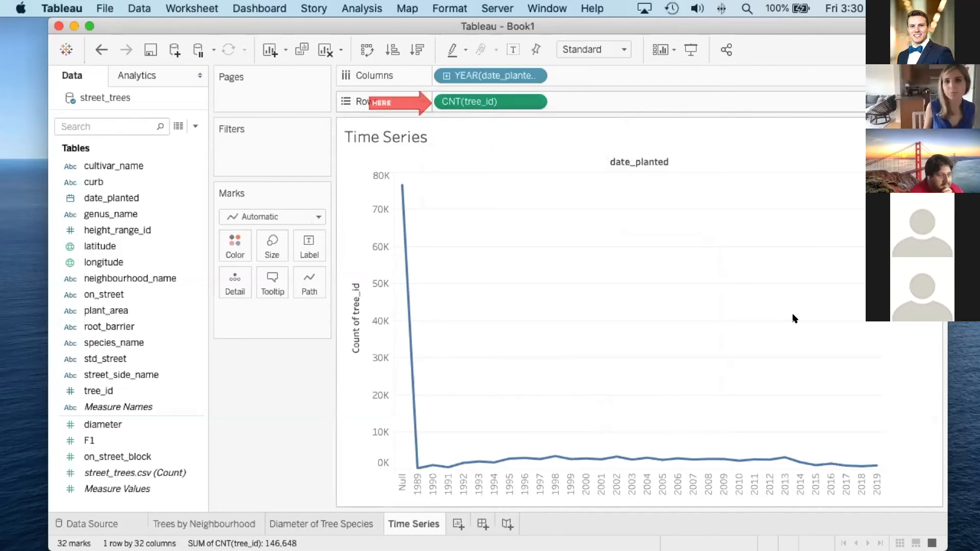
pyautogui.click(533, 101)
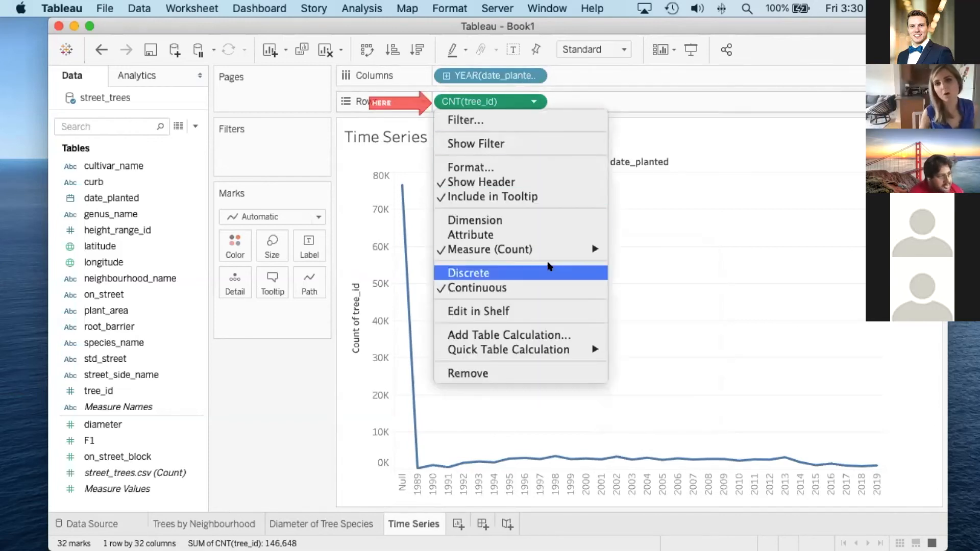
pyautogui.moveTo(545, 249)
pyautogui.click(640, 308)
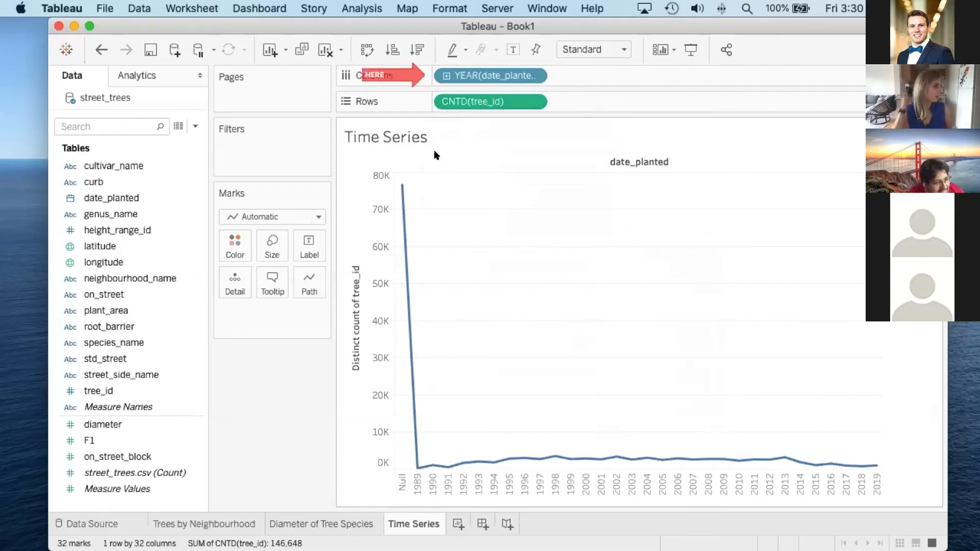
# - Switch date_planted on Columns to the continuous Year level
pyautogui.click(533, 77)
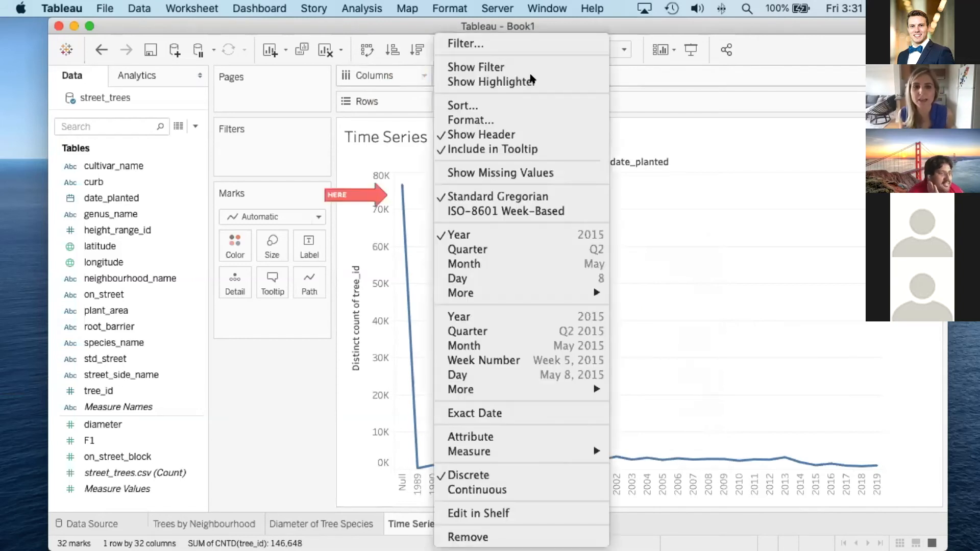
pyautogui.click(626, 77)
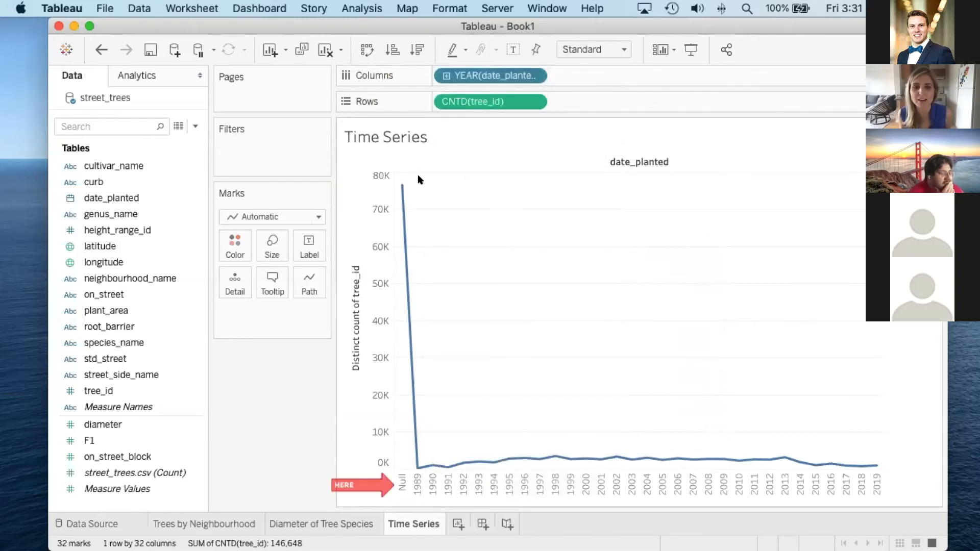
pyautogui.moveTo(402, 182)
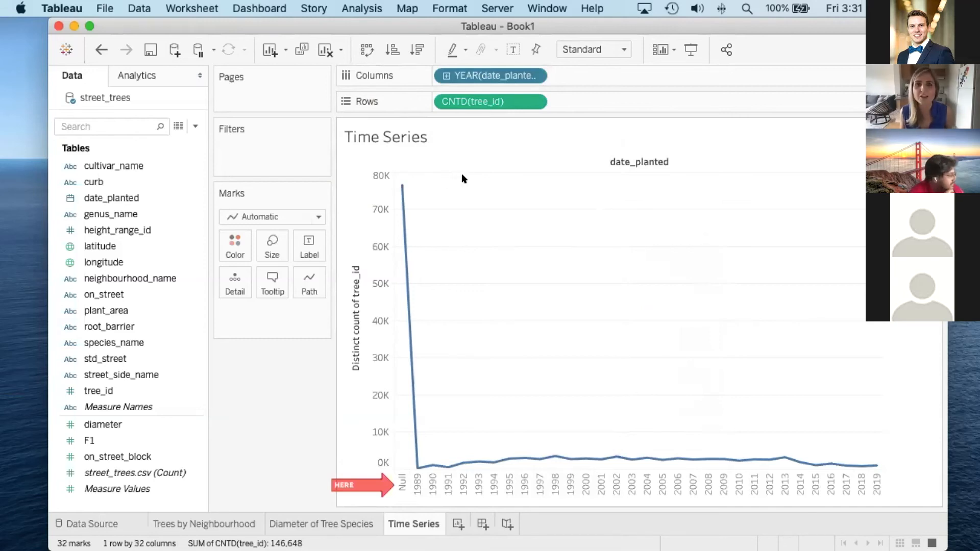
pyautogui.click(530, 76)
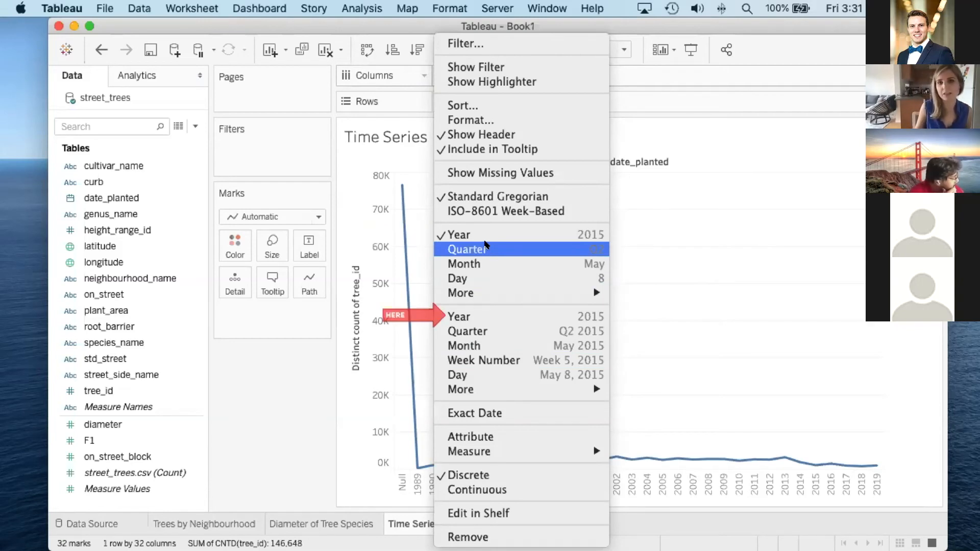
pyautogui.click(482, 316)
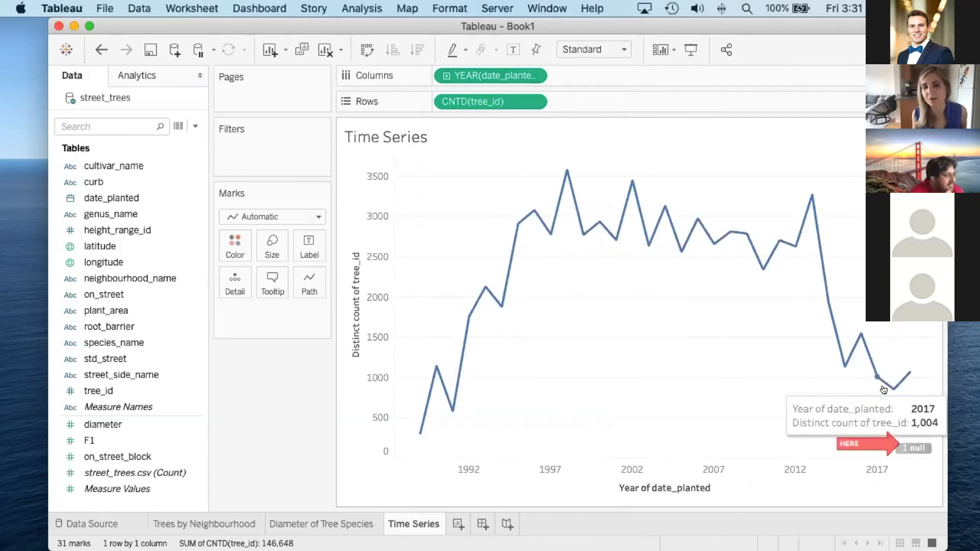
# - Review the handling options for the null value on the Year of date_planted axis and close them without choosing one
pyautogui.moveTo(915, 440)
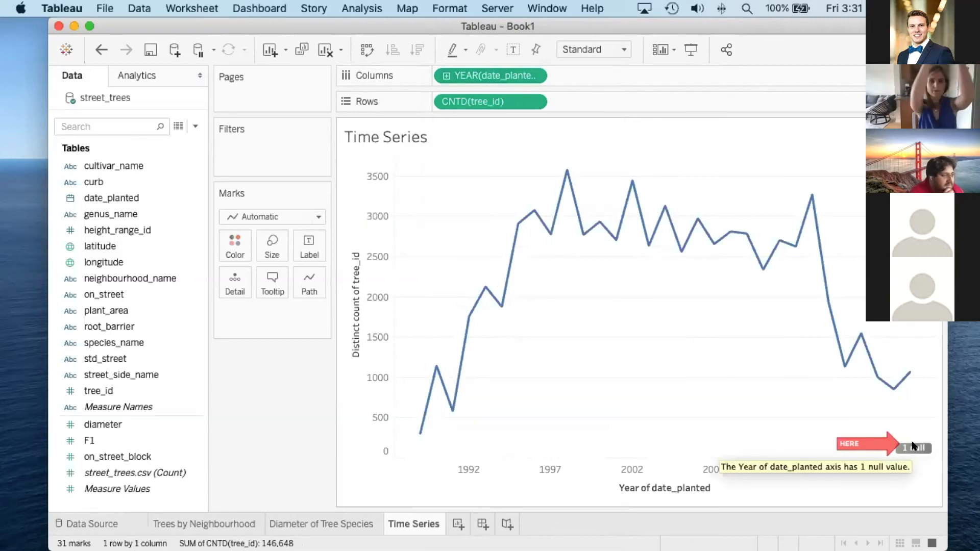
pyautogui.click(913, 444)
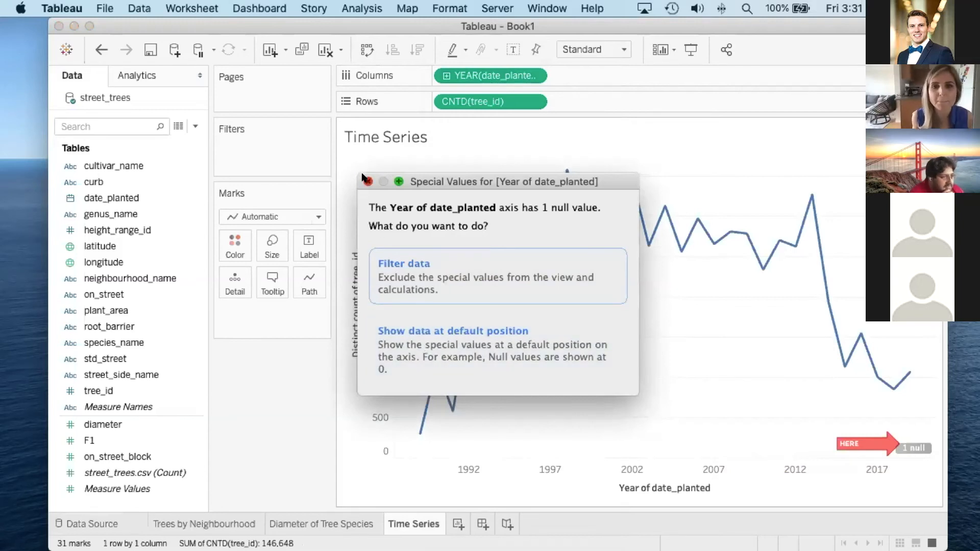
pyautogui.click(365, 179)
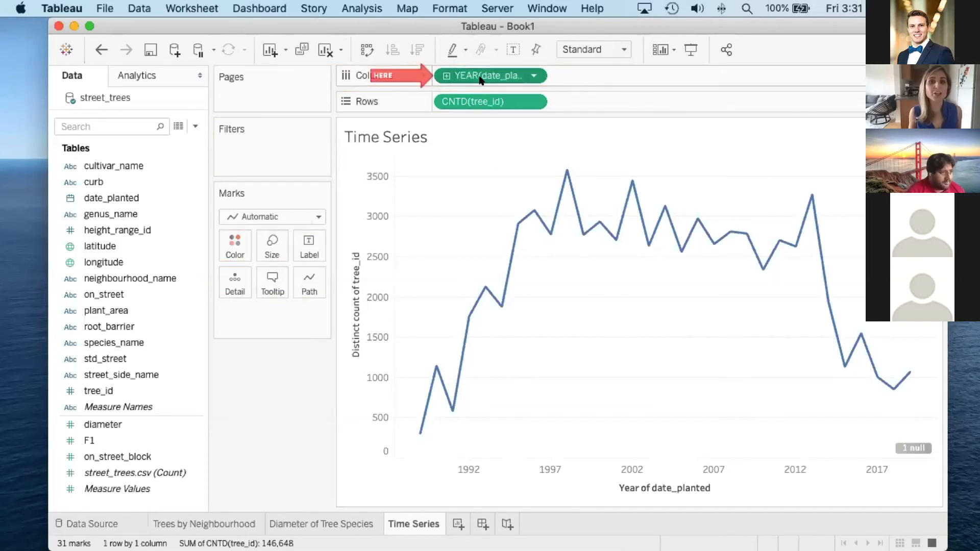
# - Try date_planted on Columns as a continuous Month and as a continuous Quarter
pyautogui.click(534, 75)
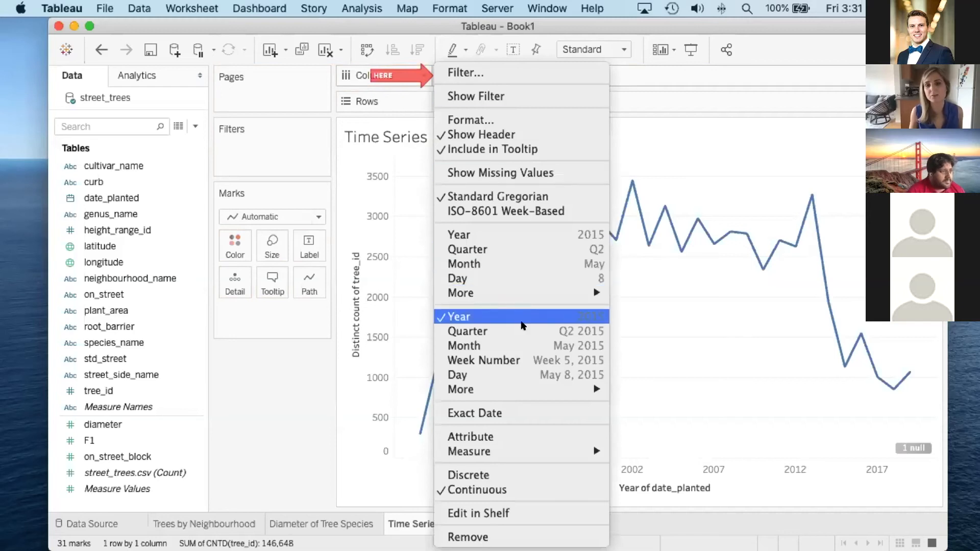
pyautogui.click(511, 346)
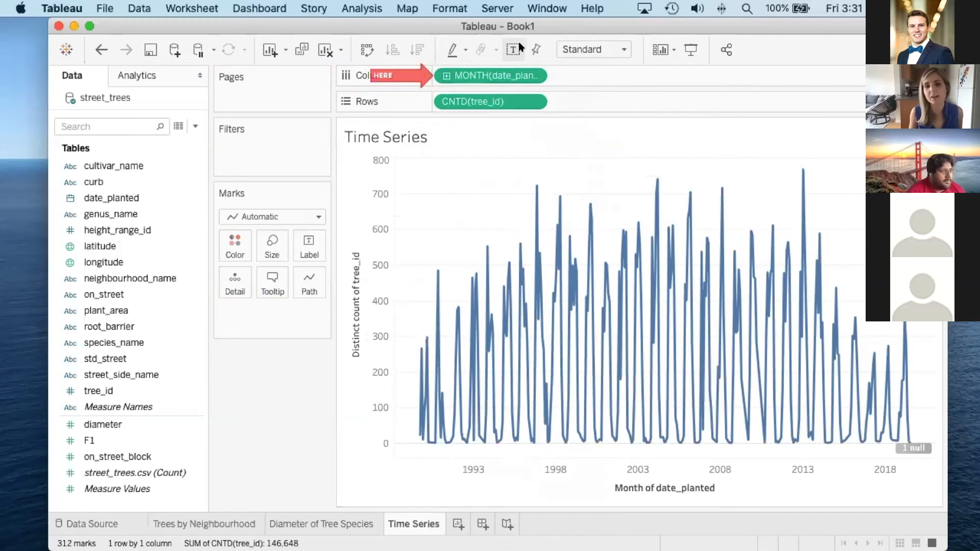
pyautogui.click(534, 78)
pyautogui.click(656, 57)
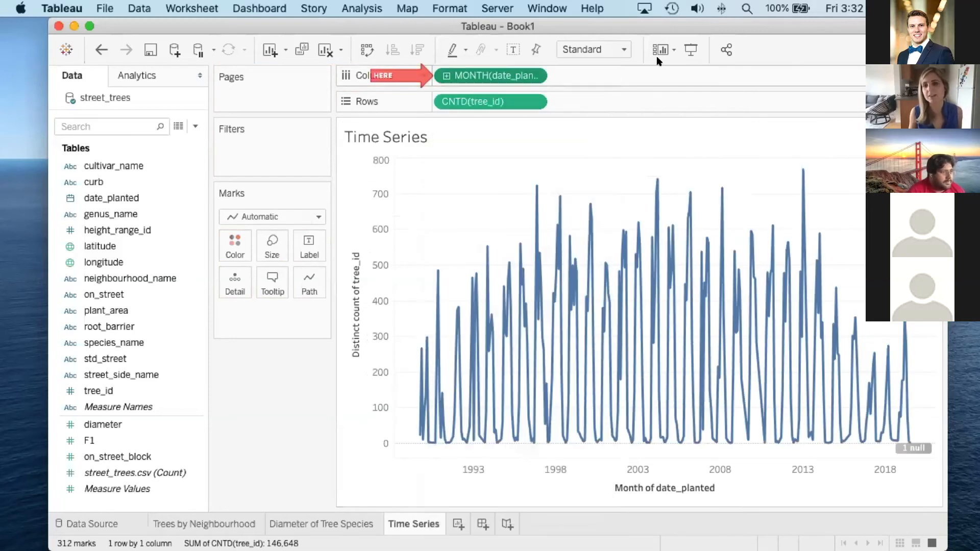
pyautogui.click(535, 77)
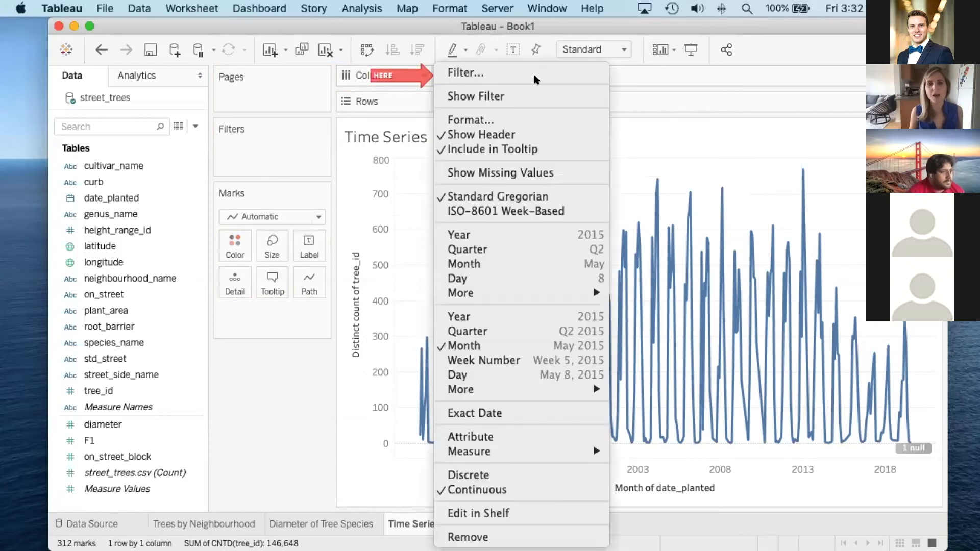
pyautogui.click(511, 335)
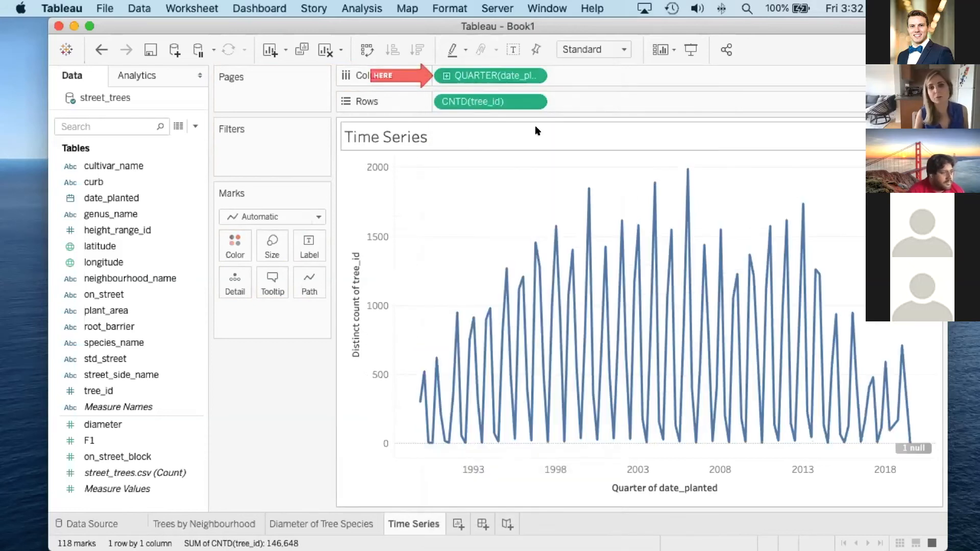
# - Set date_planted on Columns to the discrete Month level and aggregate tree_id on Rows by Count
pyautogui.click(535, 77)
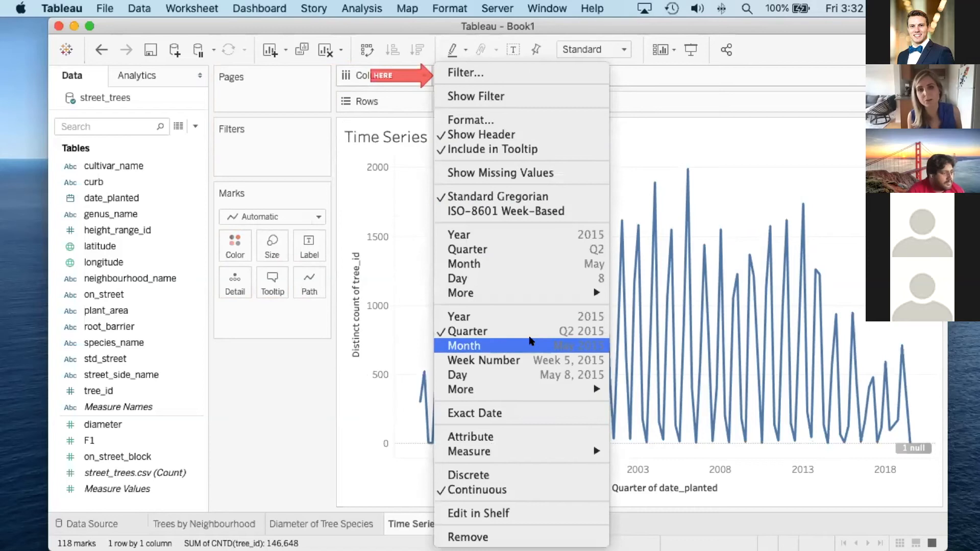
pyautogui.click(525, 264)
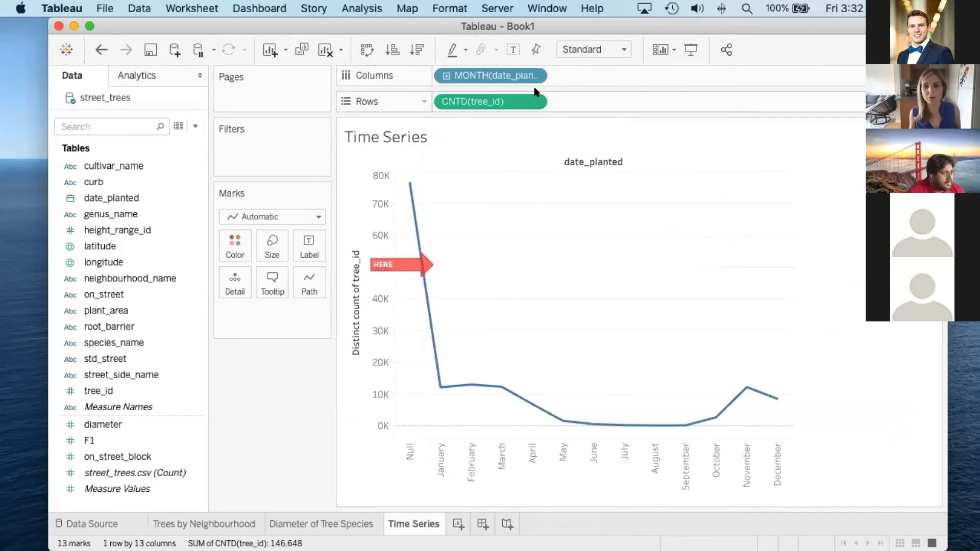
pyautogui.click(533, 102)
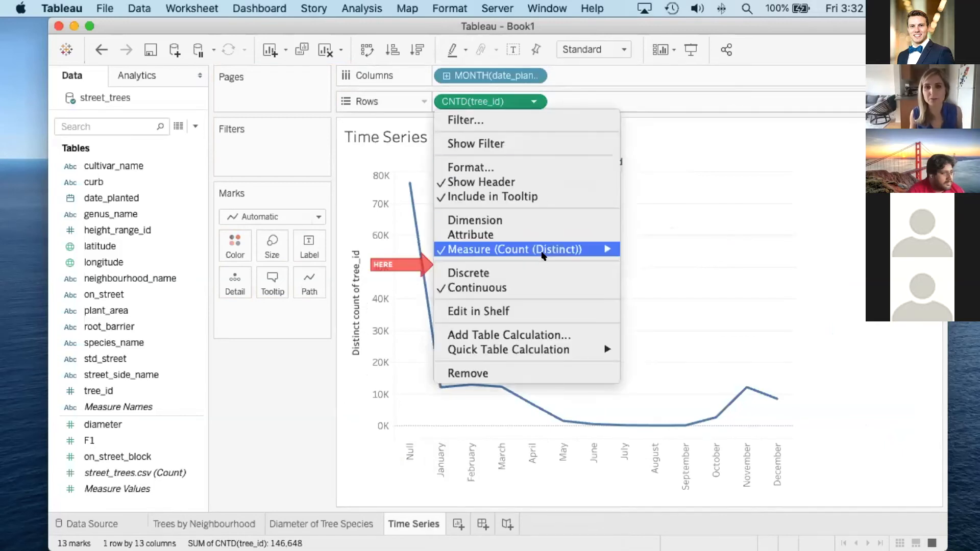
pyautogui.moveTo(544, 250)
pyautogui.click(646, 295)
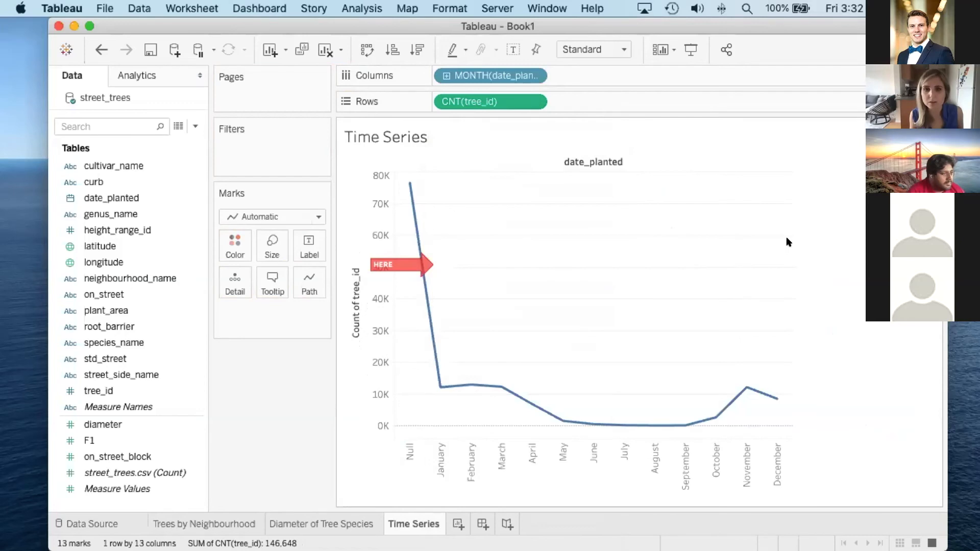
pyautogui.moveTo(404, 184)
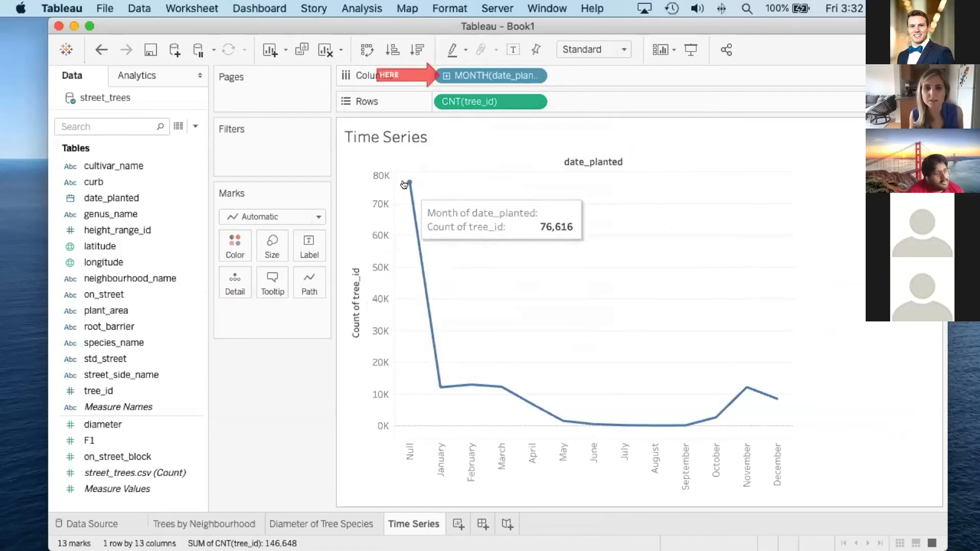
# - Show the highlighter for date_planted on Columns, and toggle its Show Missing Values option on and back off
pyautogui.click(535, 77)
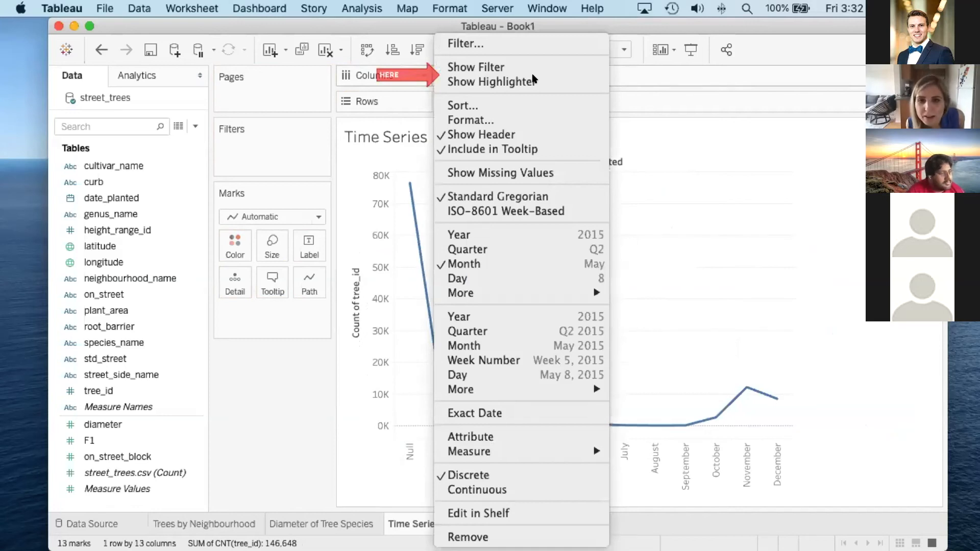
pyautogui.click(531, 80)
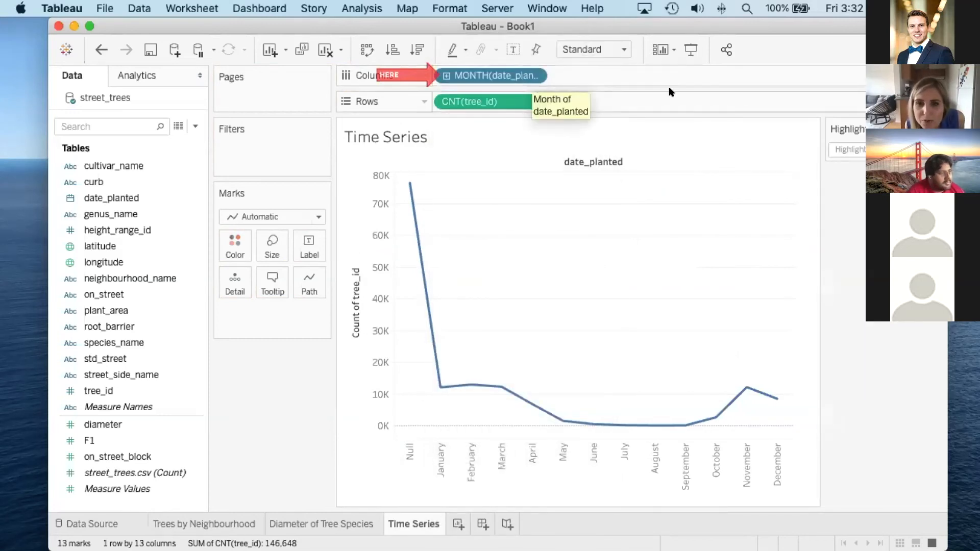
pyautogui.click(534, 77)
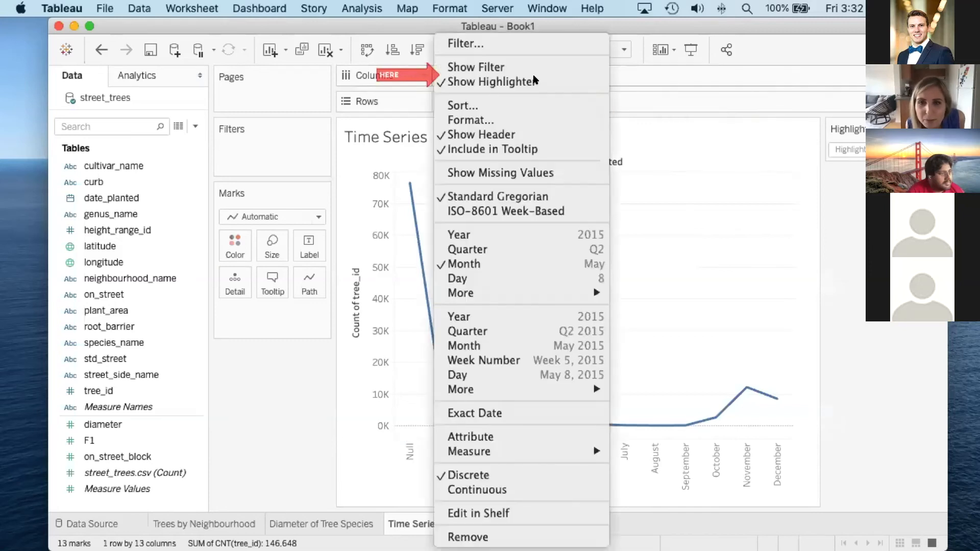
pyautogui.click(523, 175)
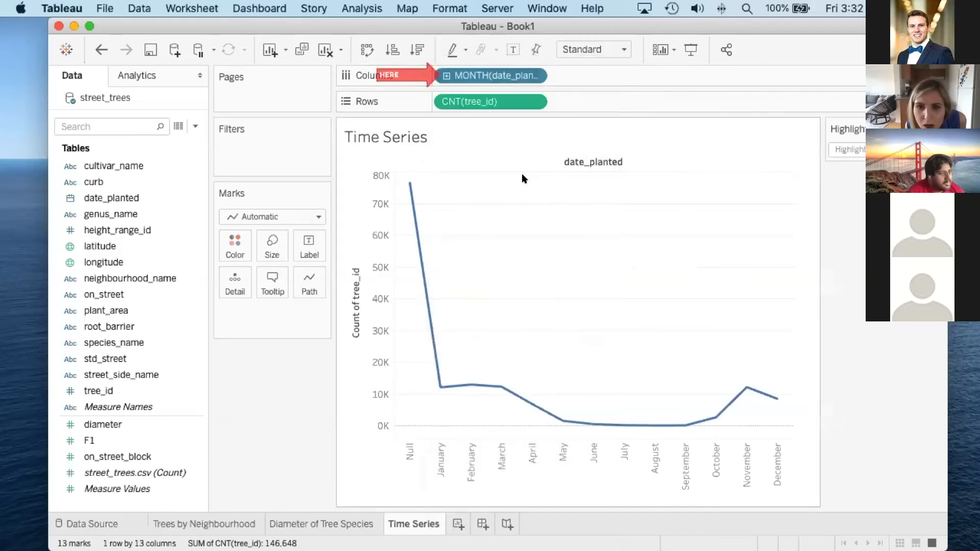
pyautogui.click(531, 79)
pyautogui.click(497, 176)
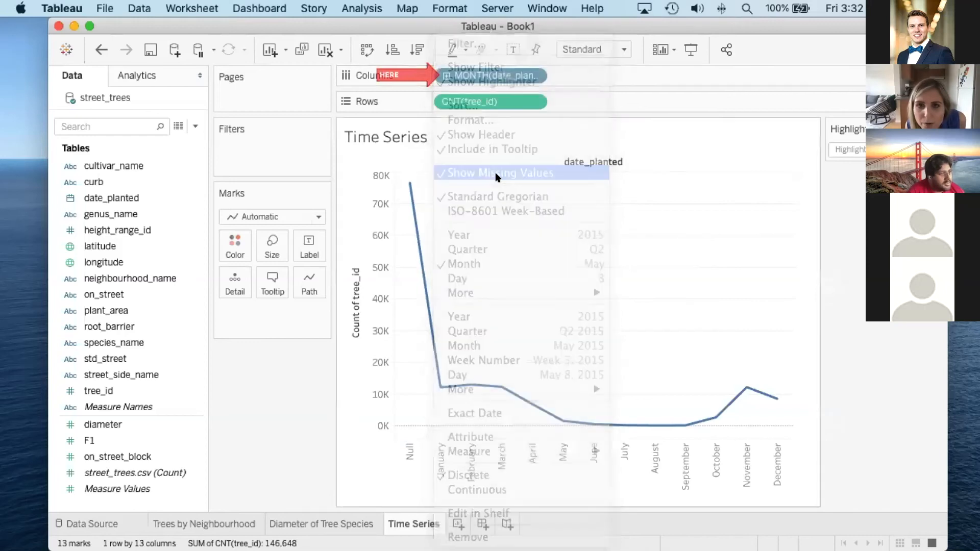
# - Review the available measure aggregations for tree_id on Rows without changing the current one
pyautogui.click(531, 103)
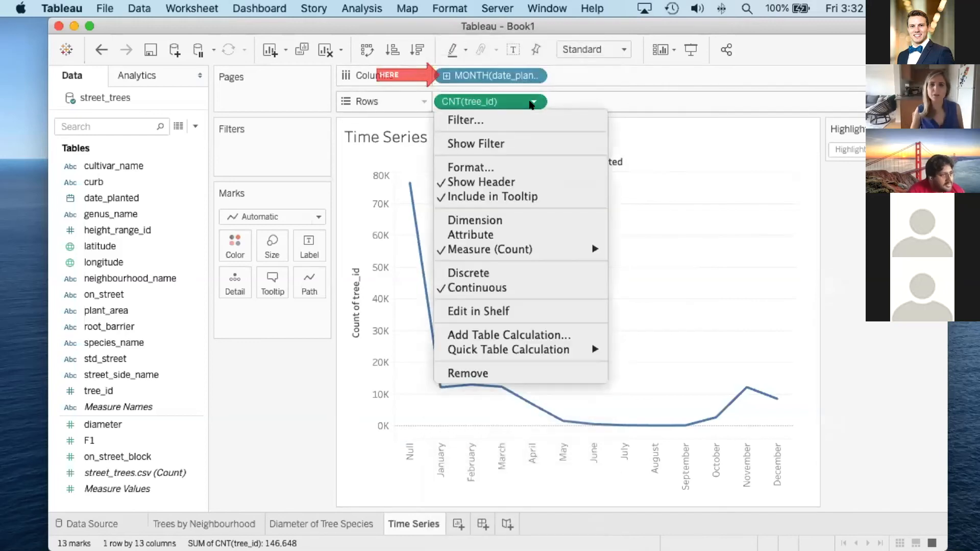
pyautogui.moveTo(531, 254)
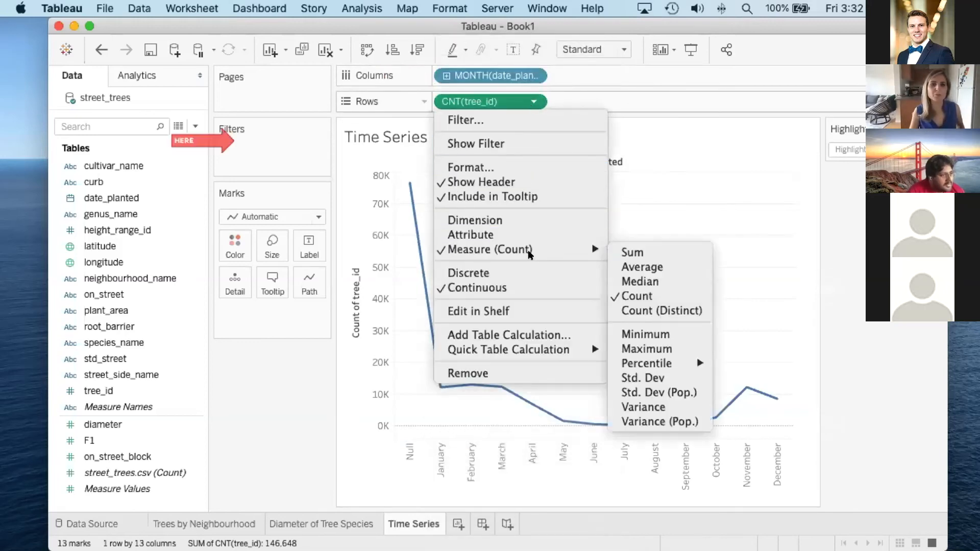
pyautogui.click(636, 95)
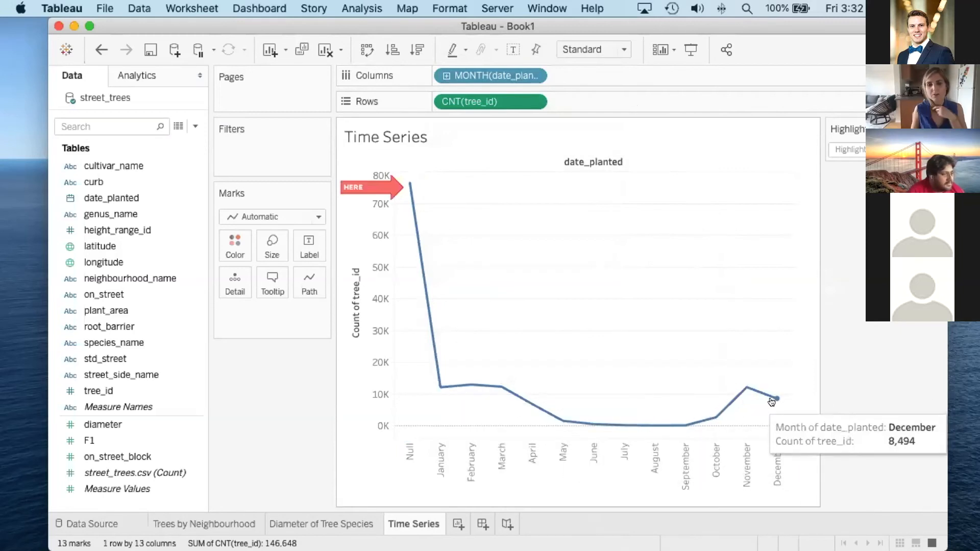
# - Try the Square, Area and Circle mark types on the Time Series chart
pyautogui.click(266, 218)
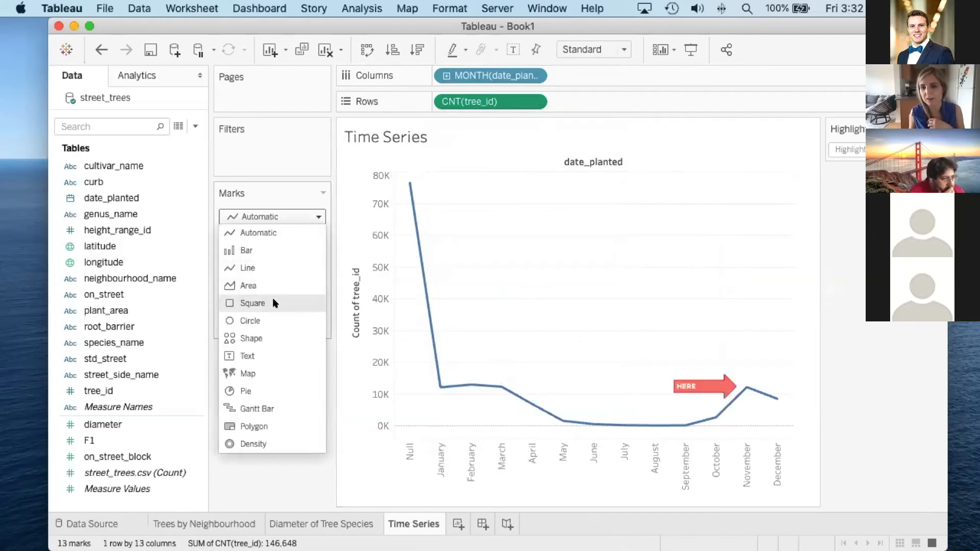
pyautogui.click(275, 303)
pyautogui.click(269, 217)
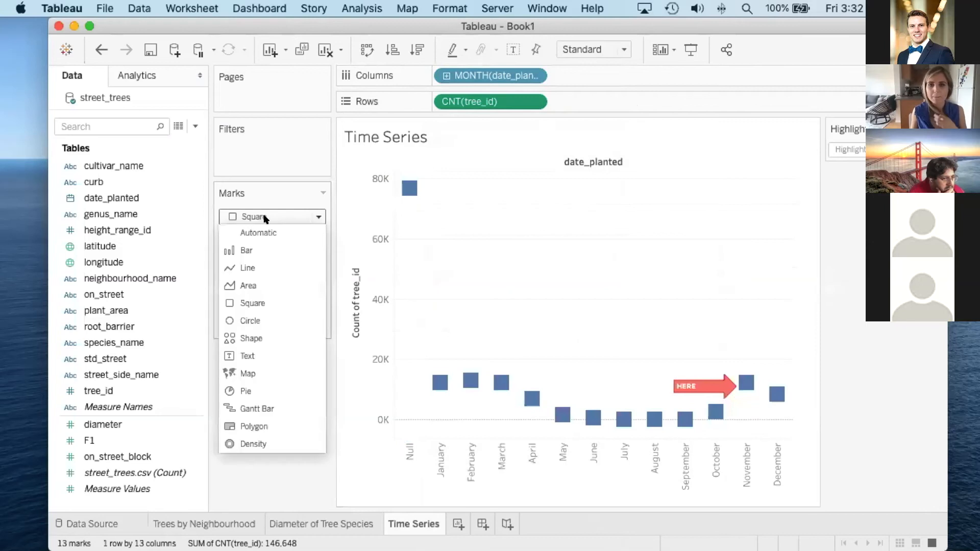
pyautogui.click(265, 287)
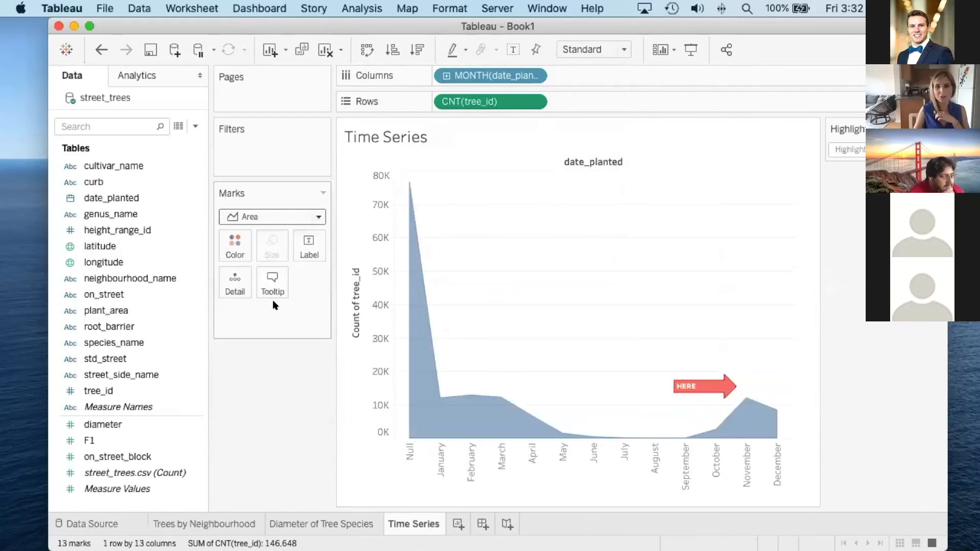
pyautogui.click(313, 216)
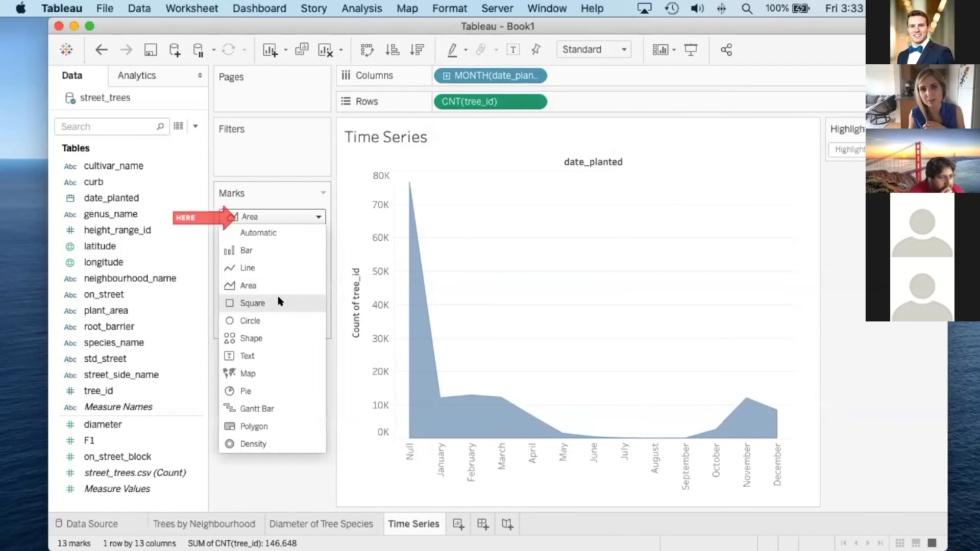
pyautogui.click(280, 320)
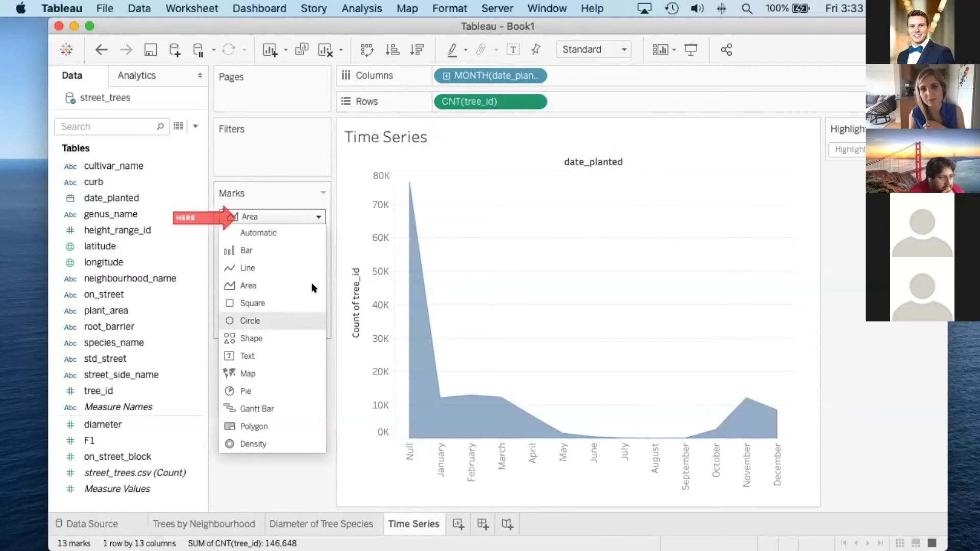
# - Set the mark type to Line and change date_planted on Columns to the continuous Year level
pyautogui.click(312, 215)
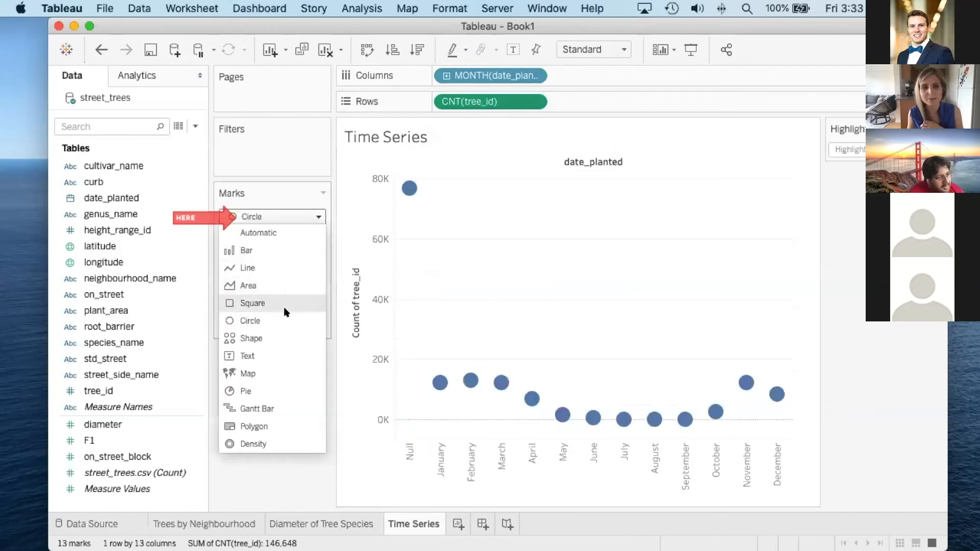
pyautogui.click(278, 268)
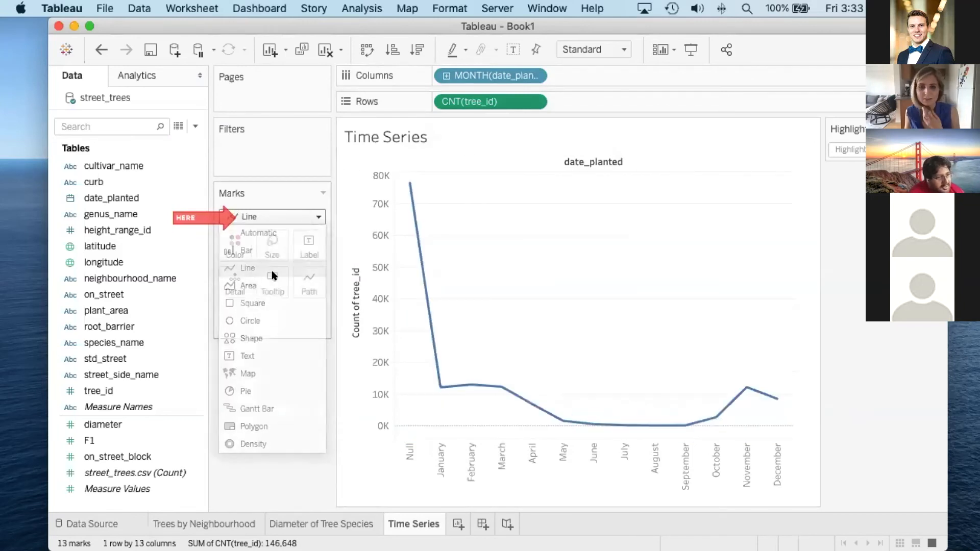
pyautogui.rightClick(530, 76)
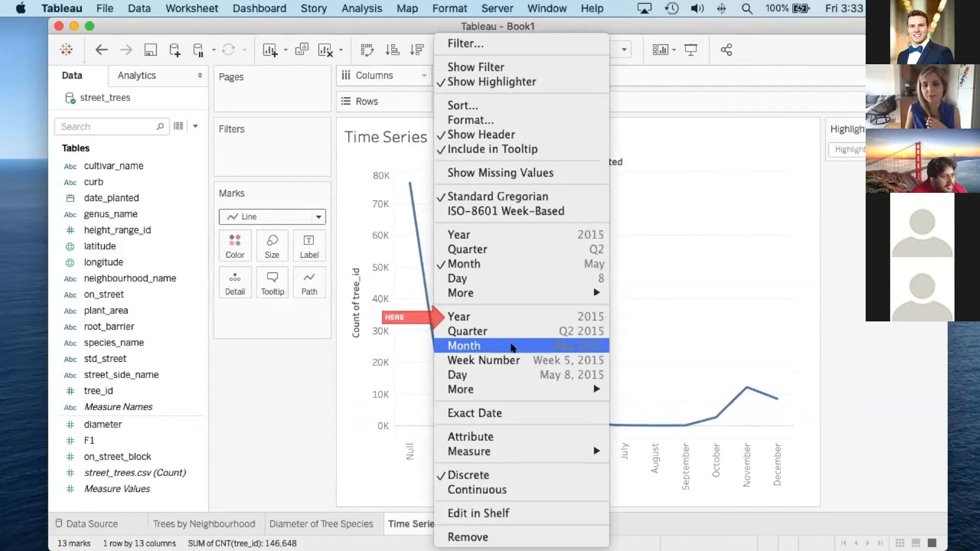
pyautogui.click(509, 321)
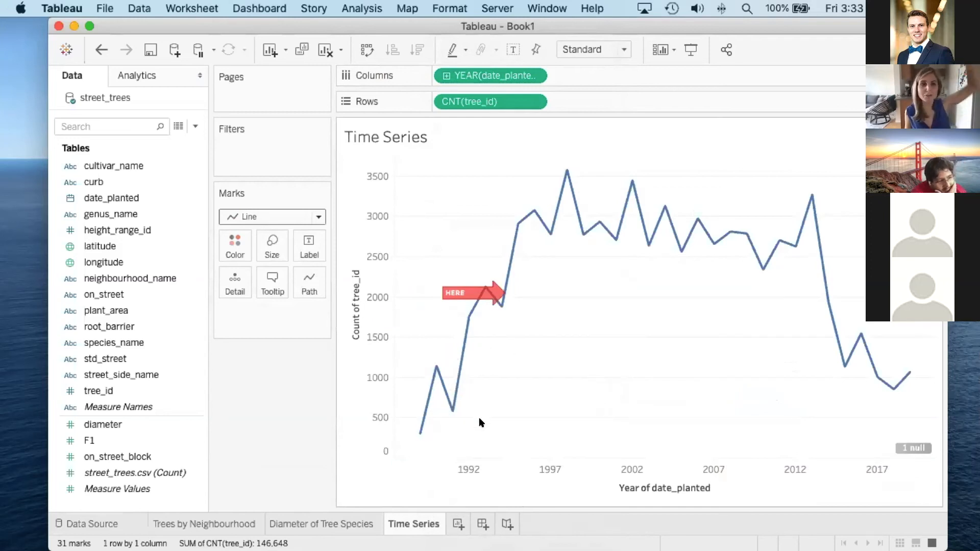
# - Add a blank worksheet, and title the Time Series sheet's vertical axis "Number of trees planted"
pyautogui.click(458, 523)
pyautogui.click(419, 524)
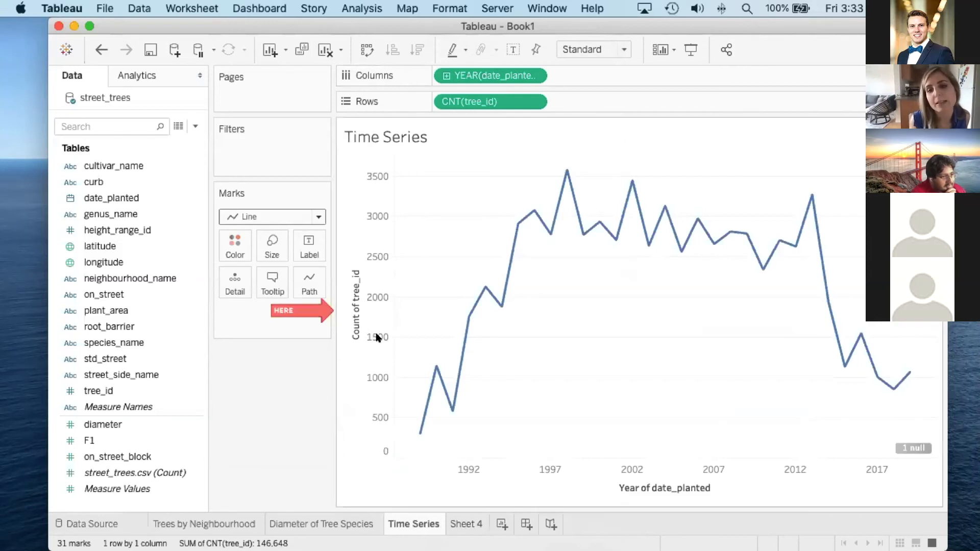
pyautogui.click(348, 323)
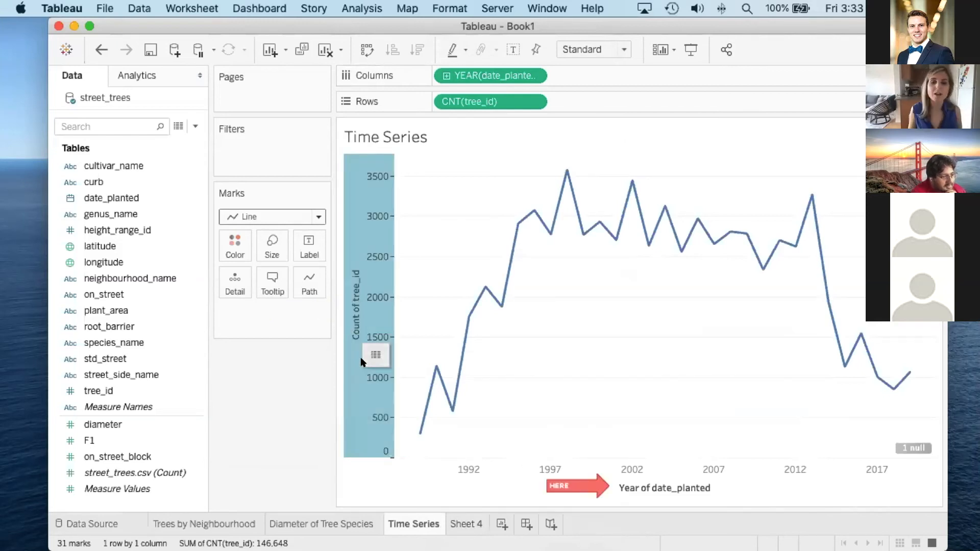
pyautogui.rightClick(356, 379)
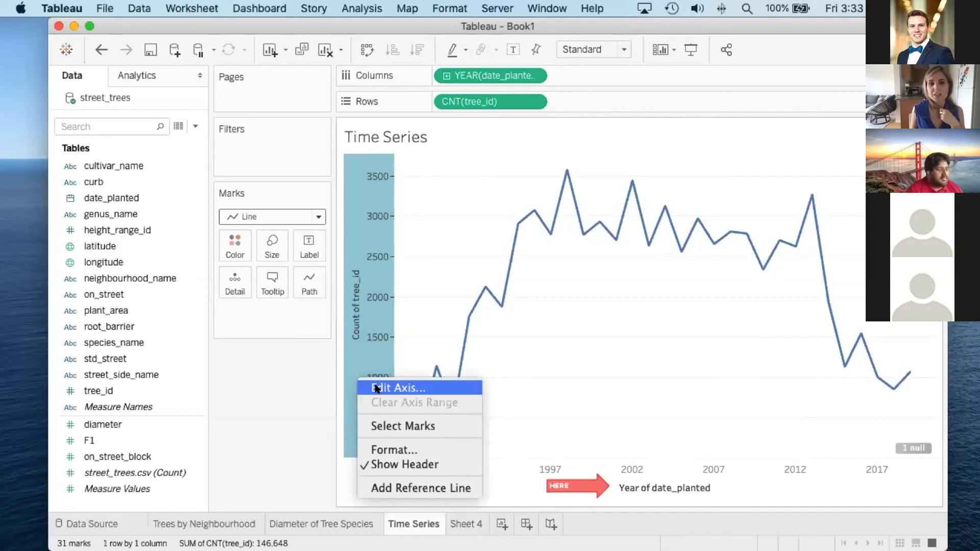
pyautogui.click(376, 389)
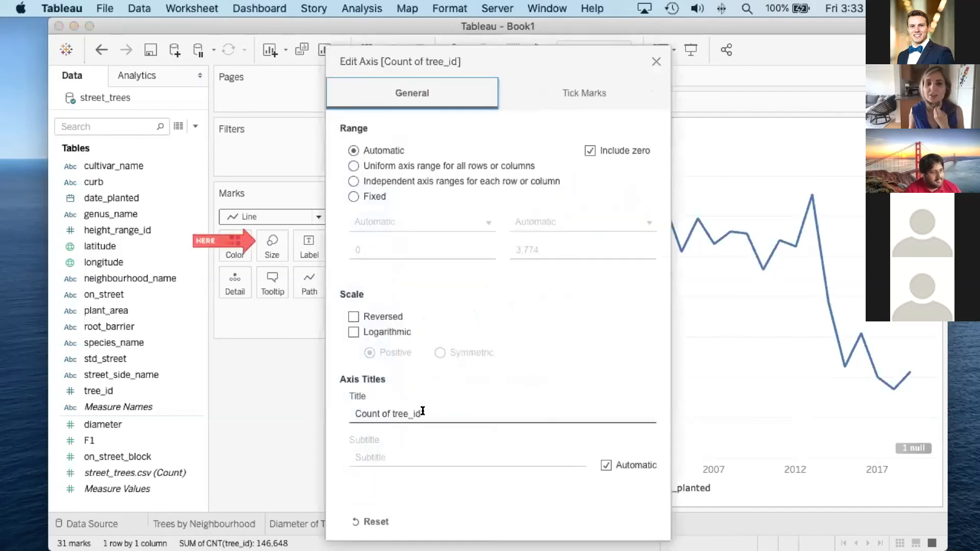
pyautogui.press('super+a')
pyautogui.write('Number of')
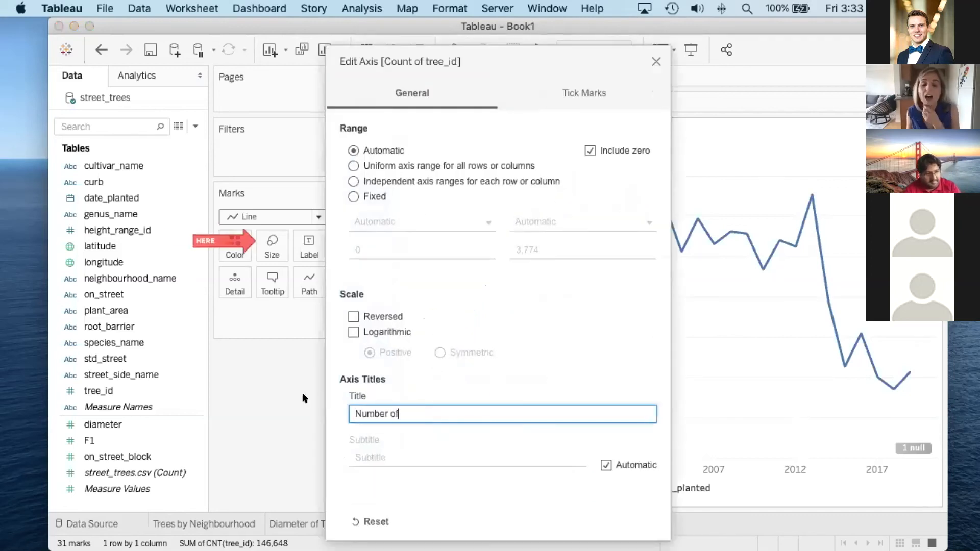
pyautogui.write(' Trees planted')
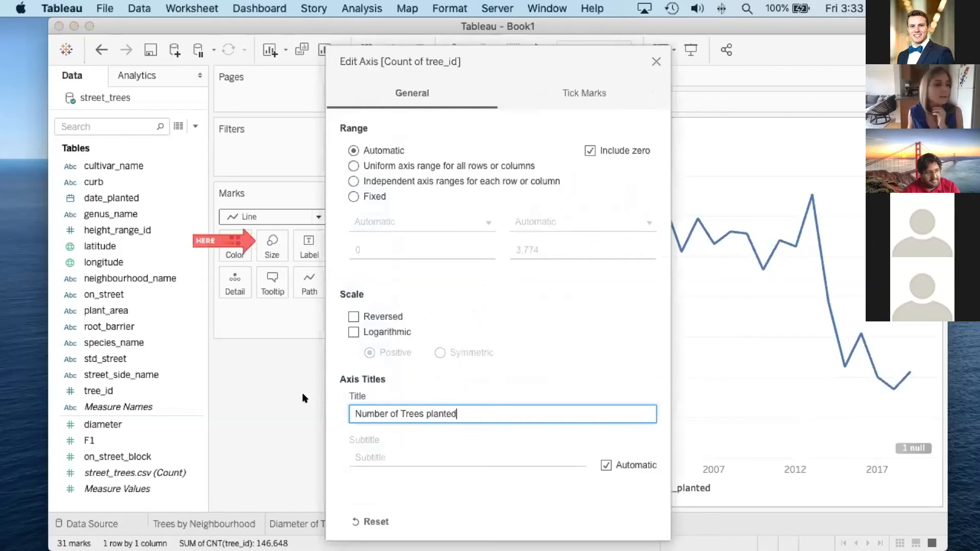
pyautogui.press('Left')
pyautogui.press('Left')
pyautogui.press('Left')
pyautogui.press('Left')
pyautogui.press('Left')
pyautogui.press('Left')
pyautogui.press('Left')
pyautogui.press('Left')
pyautogui.press('Left')
pyautogui.press('Left')
pyautogui.press('Left')
pyautogui.press('BackSpace')
pyautogui.write('t')
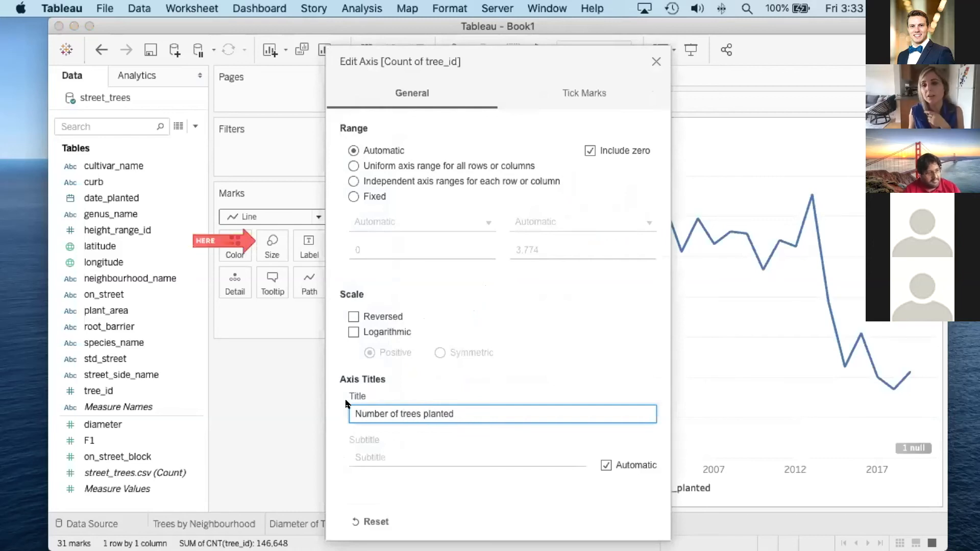
pyautogui.click(656, 61)
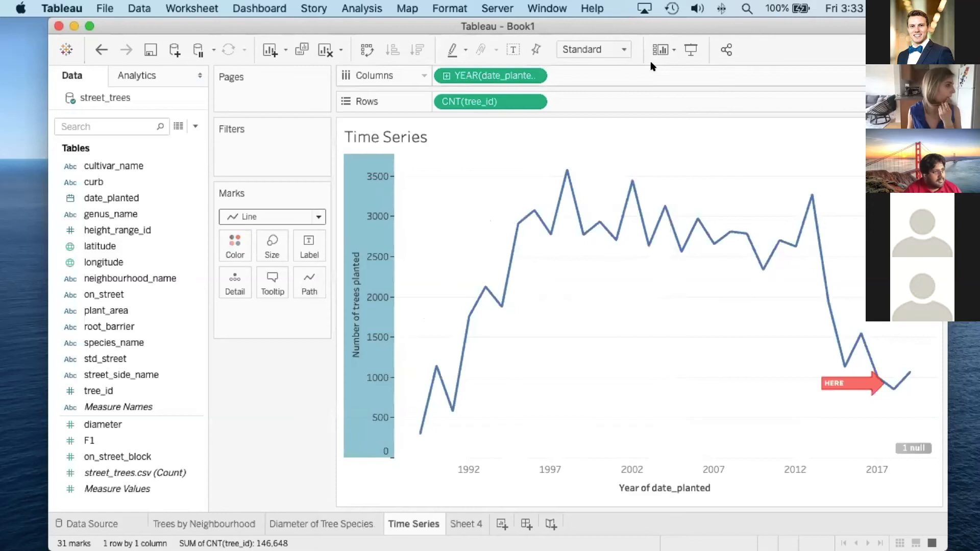
# - Change the title of the Time Series chart's horizontal axis to "Year trees planted"
pyautogui.click(656, 487)
pyautogui.rightClick(656, 487)
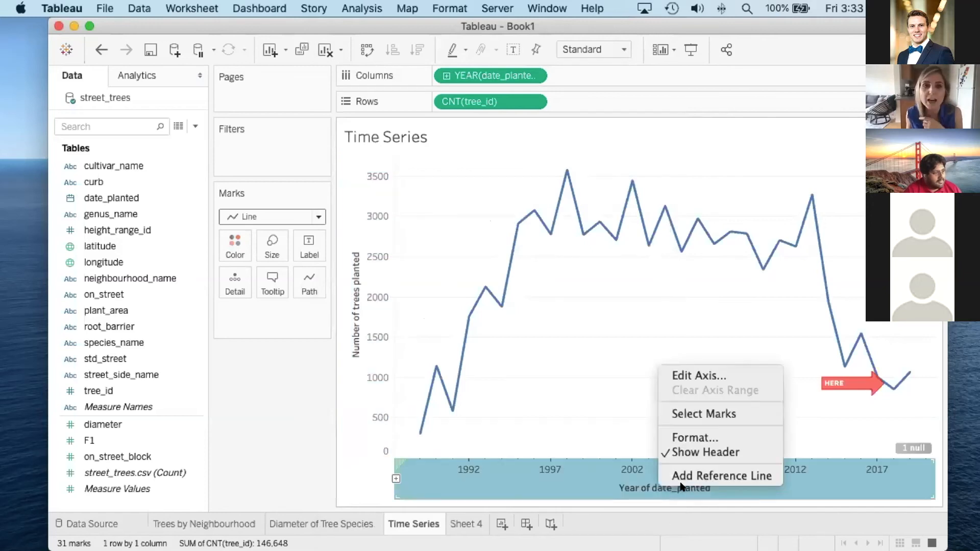
pyautogui.click(698, 376)
pyautogui.click(361, 415)
pyautogui.press('super+a')
pyautogui.write('Yea')
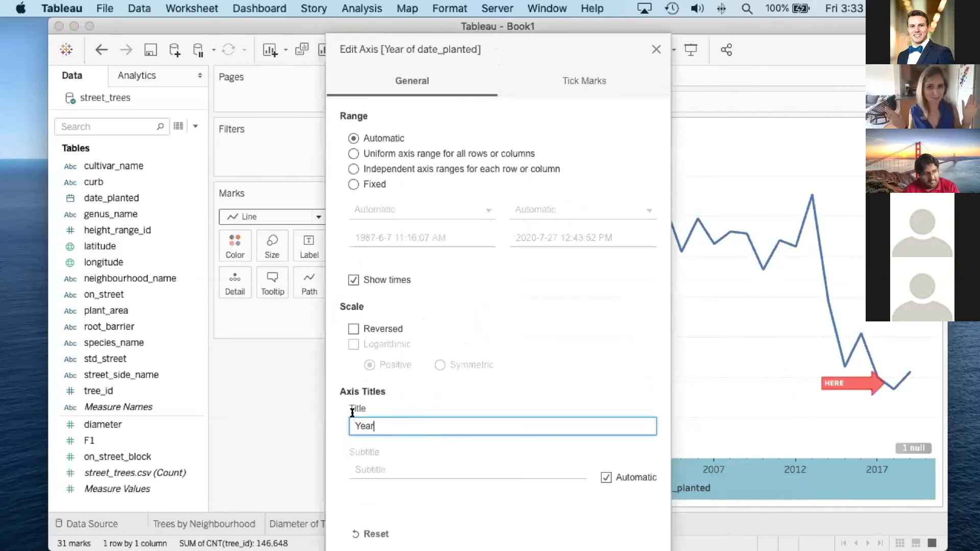
pyautogui.write('r trees planted')
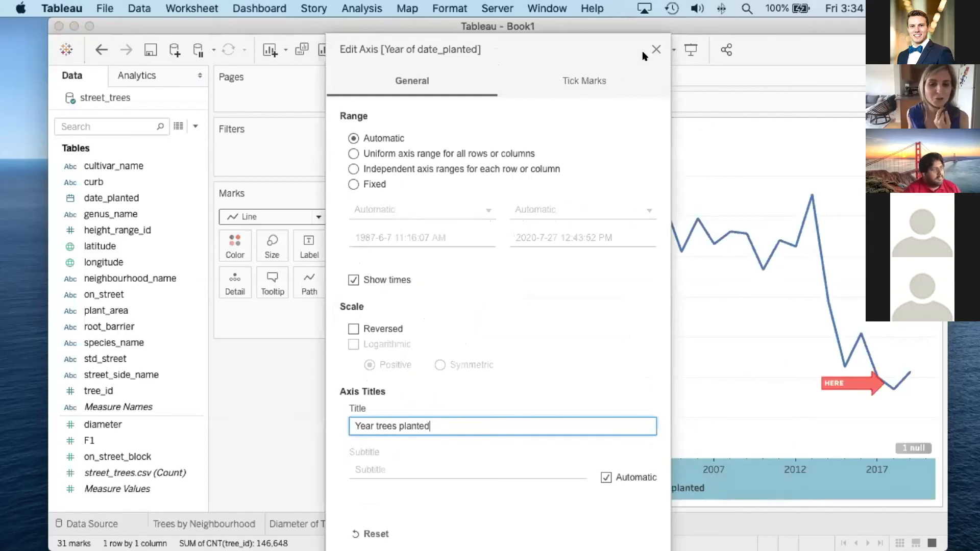
pyautogui.click(656, 49)
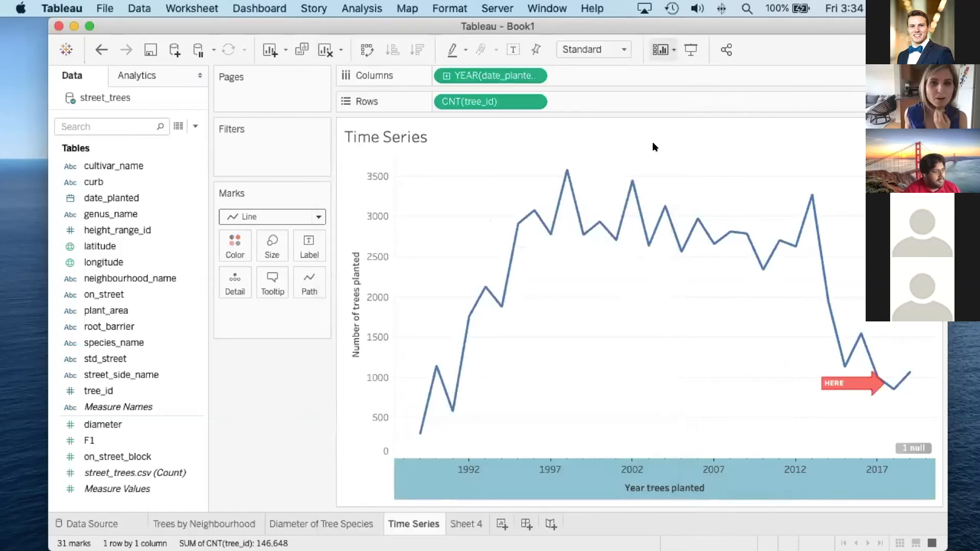
# - On the blank Sheet 4, build a map with latitude on Rows and longitude on Columns
pyautogui.click(470, 526)
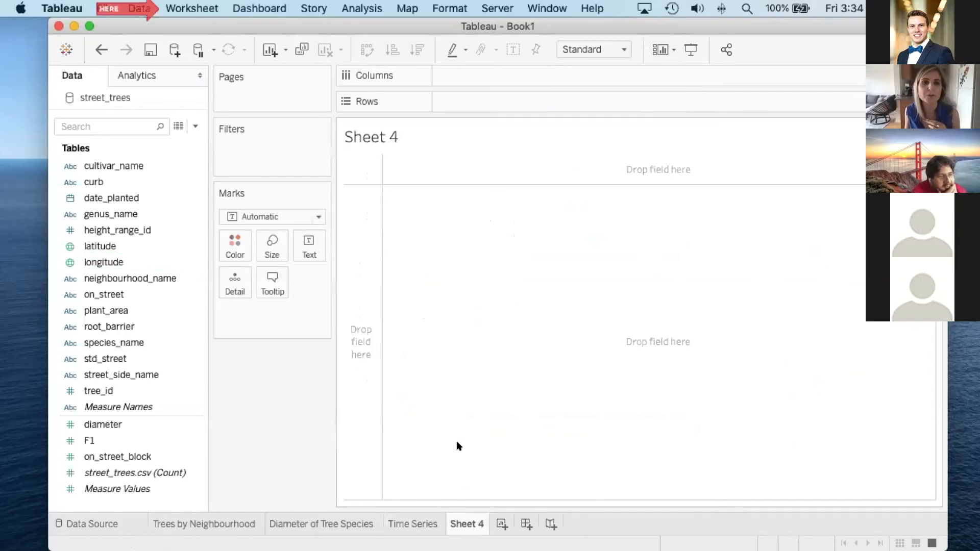
pyautogui.moveTo(461, 526)
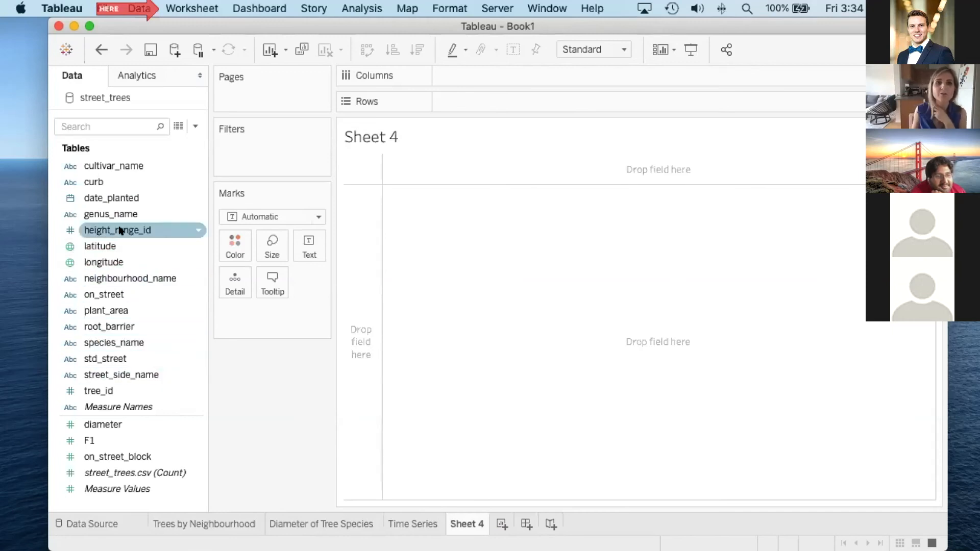
pyautogui.click(101, 246)
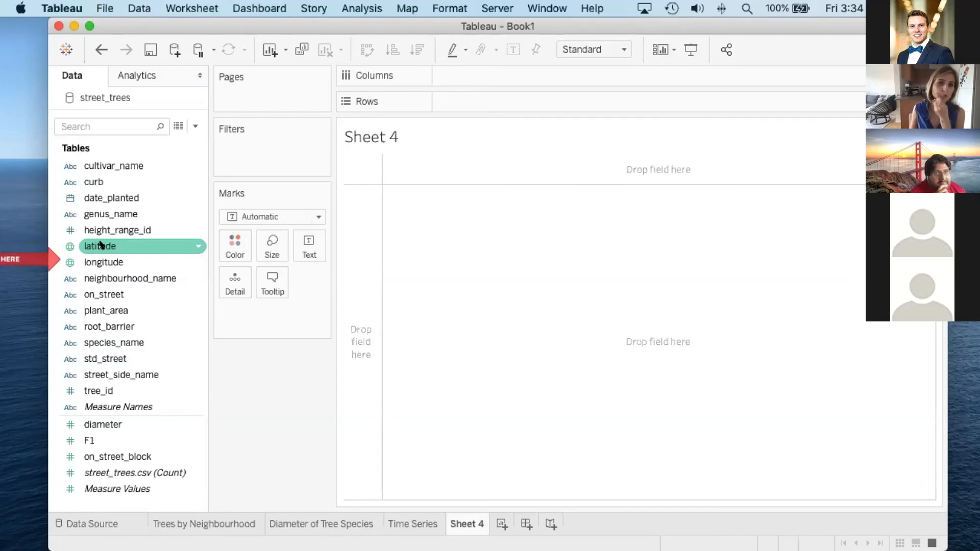
pyautogui.moveTo(101, 246); pyautogui.dragTo(469, 95)
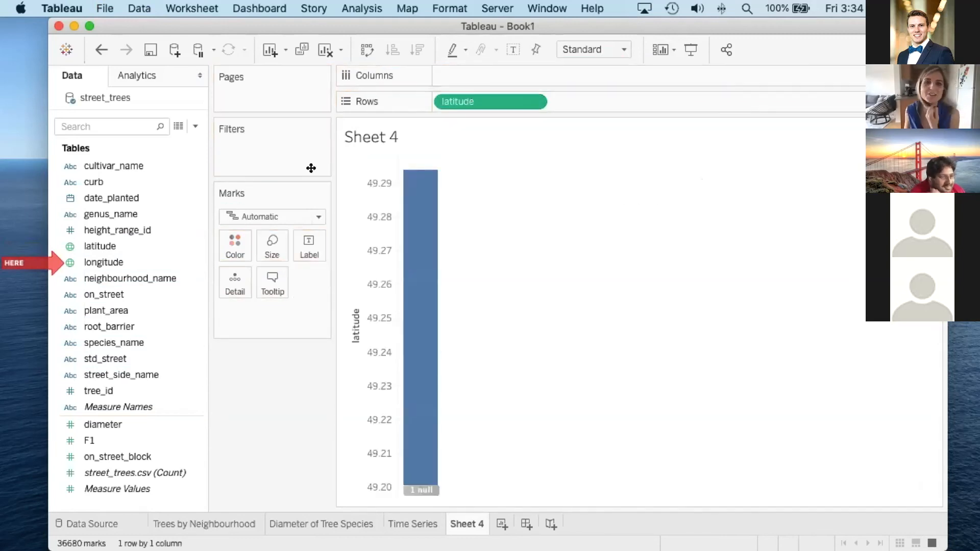
pyautogui.moveTo(102, 262); pyautogui.dragTo(470, 71)
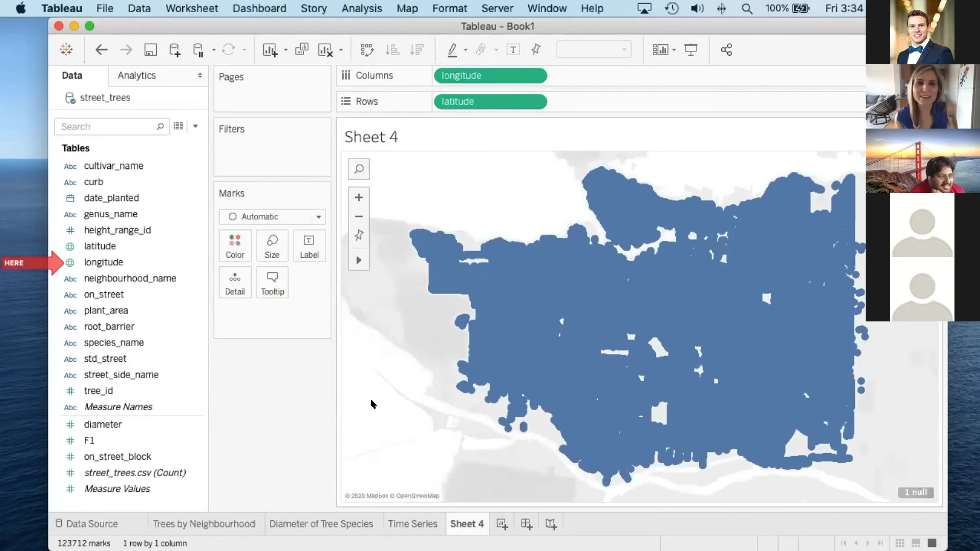
# - Reduce the map's mark size to nearly the minimum so individual streets can be distinguished
pyautogui.click(273, 245)
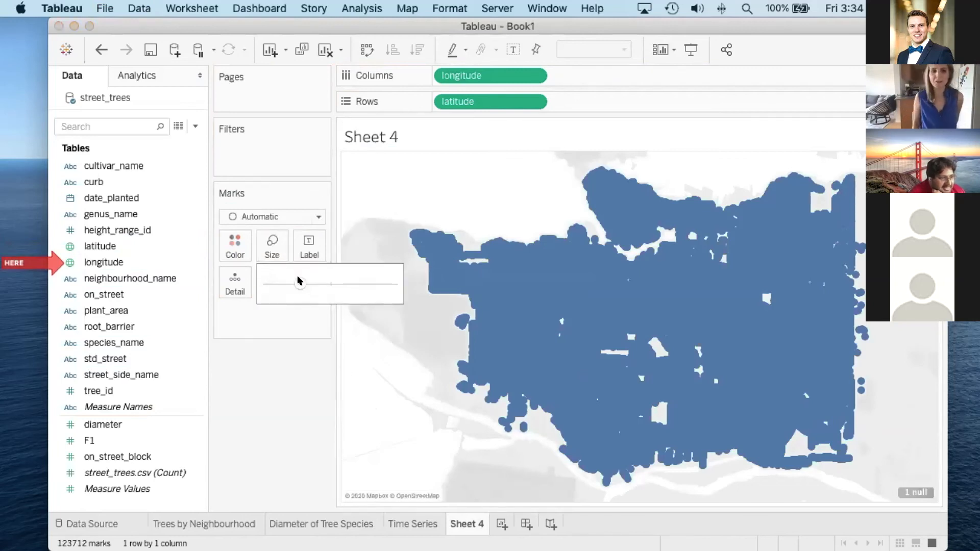
pyautogui.moveTo(299, 280); pyautogui.dragTo(275, 280)
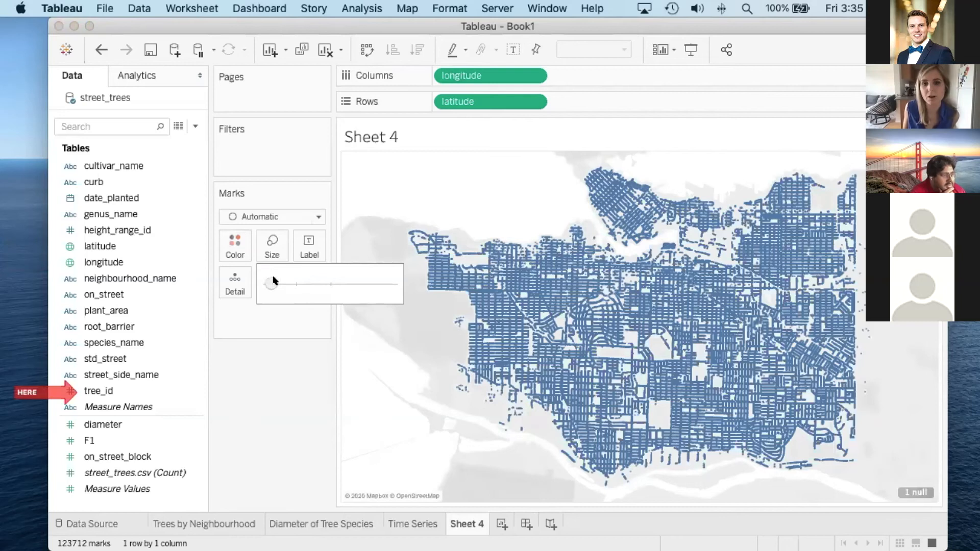
pyautogui.click(292, 336)
# - Inspect the tree points on the map at closer zoom and return to the citywide view
pyautogui.moveTo(551, 284)
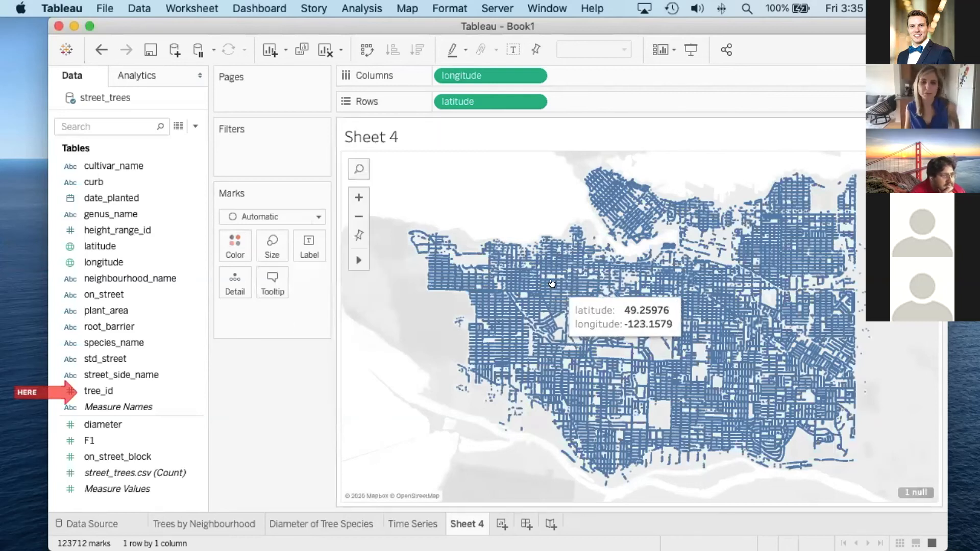
pyautogui.click(359, 197)
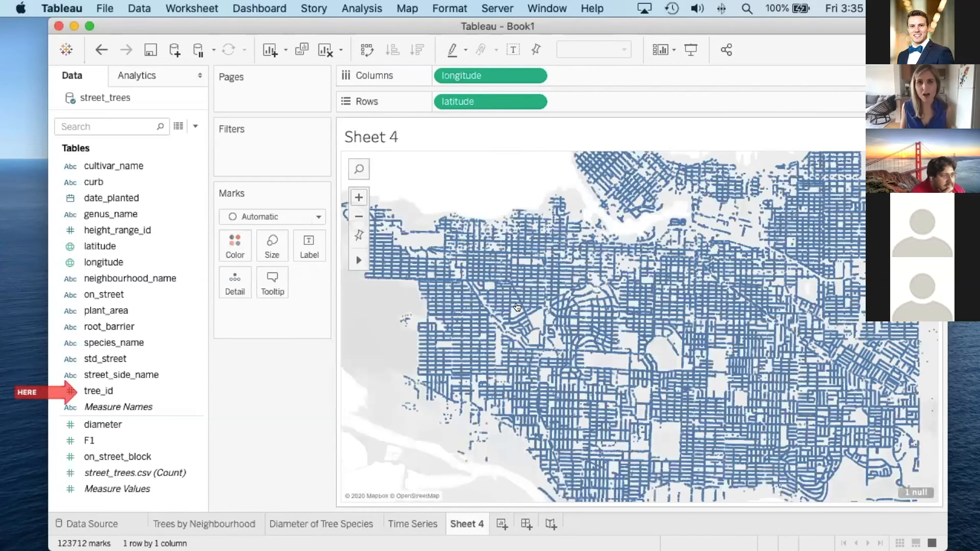
pyautogui.scroll(2, 516, 318)
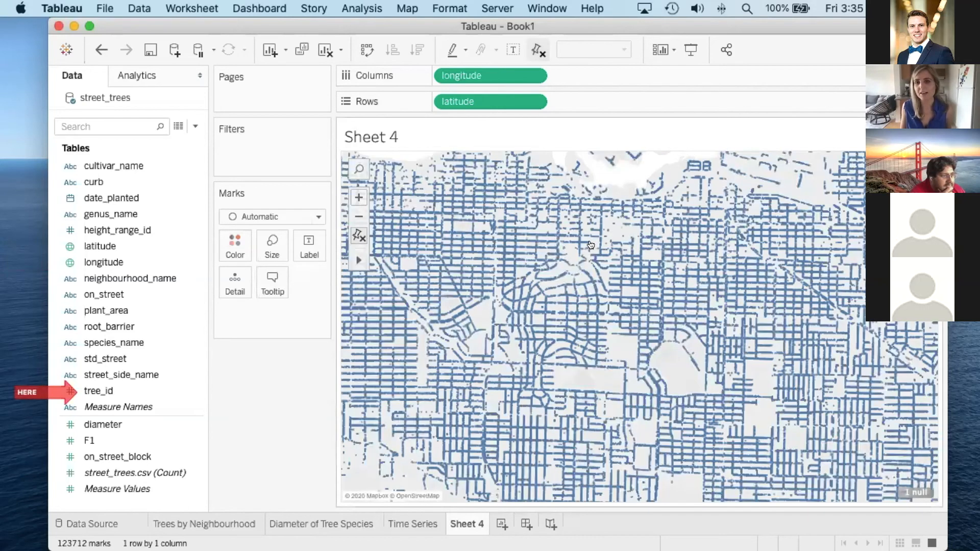
pyautogui.click(614, 175)
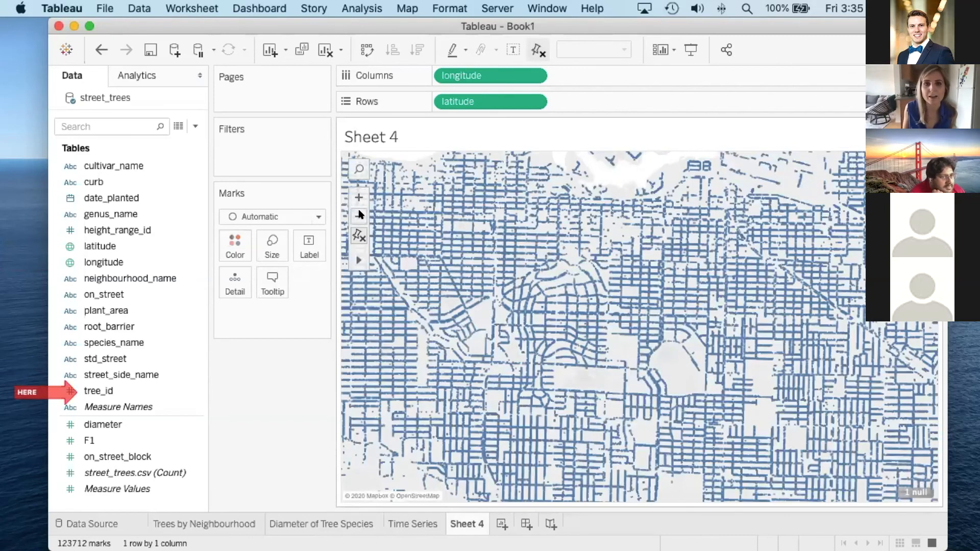
pyautogui.click(358, 217)
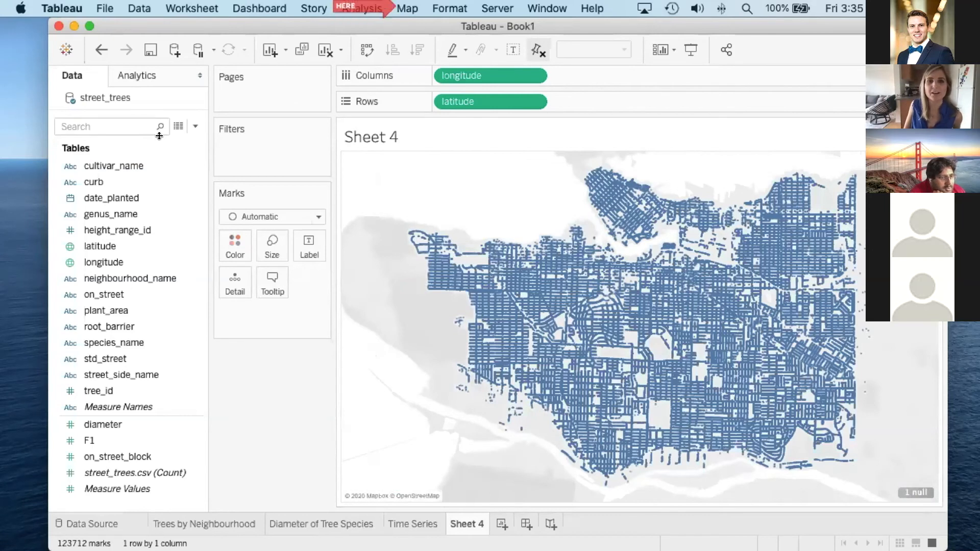
# - Try the Normal and Dark background styles on the map, and settle on the Outdoors style
pyautogui.click(398, 5)
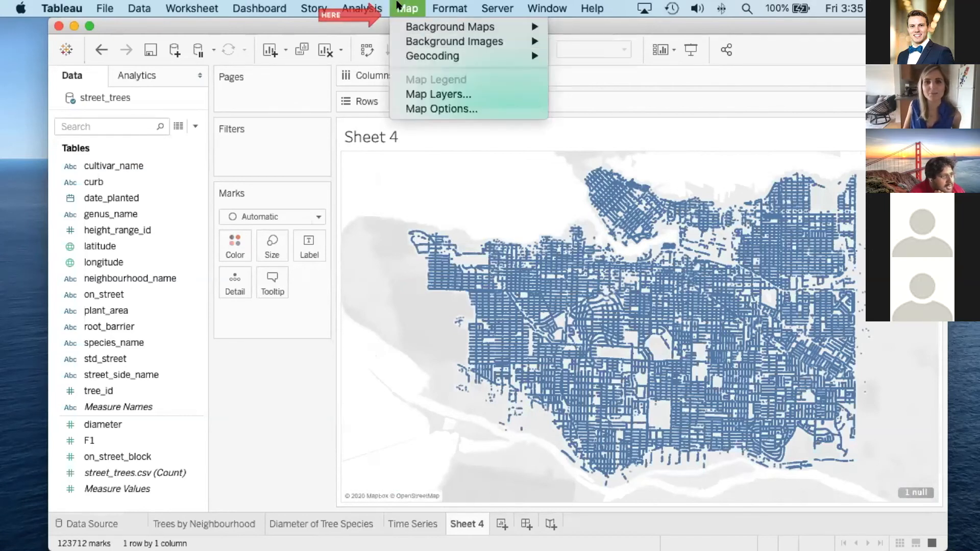
pyautogui.moveTo(449, 27)
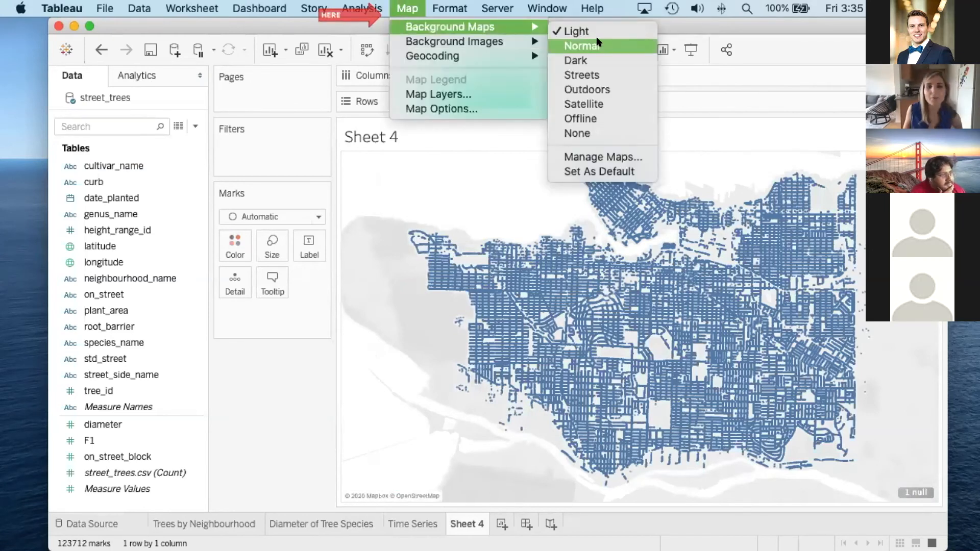
pyautogui.click(516, 94)
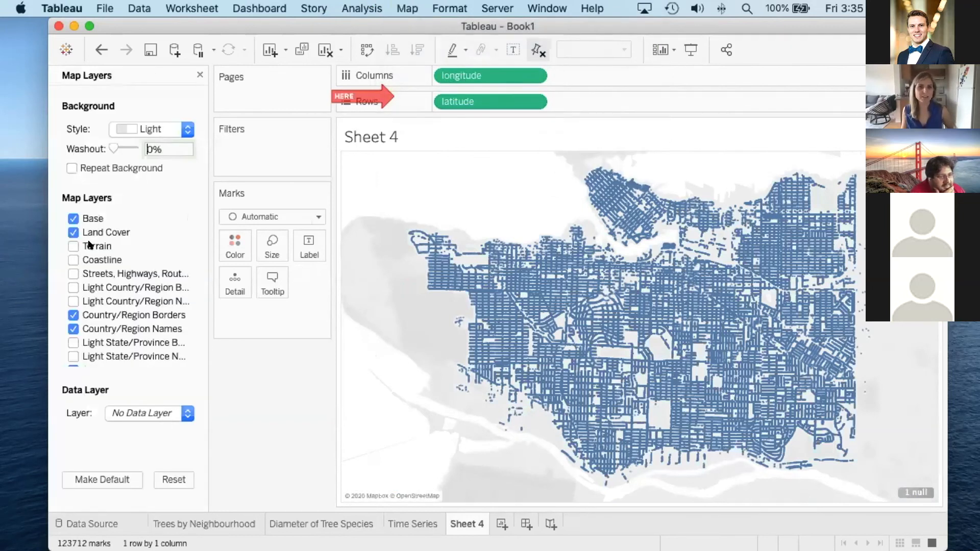
pyautogui.click(129, 127)
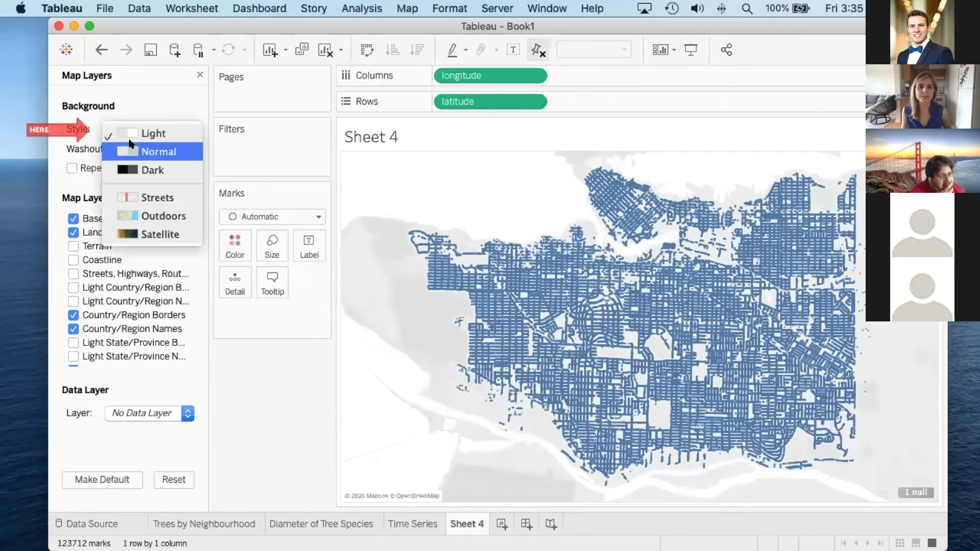
pyautogui.click(131, 148)
pyautogui.click(152, 131)
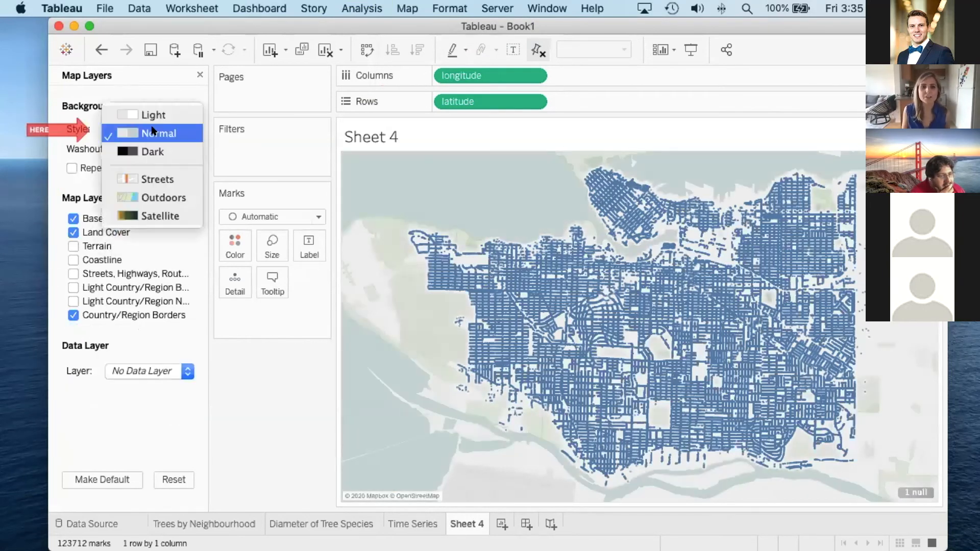
pyautogui.click(153, 151)
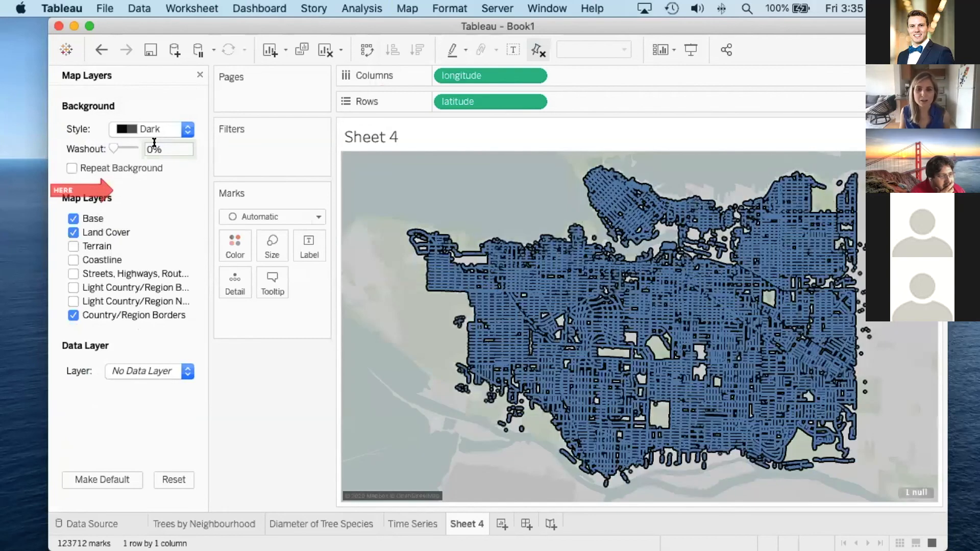
pyautogui.click(151, 130)
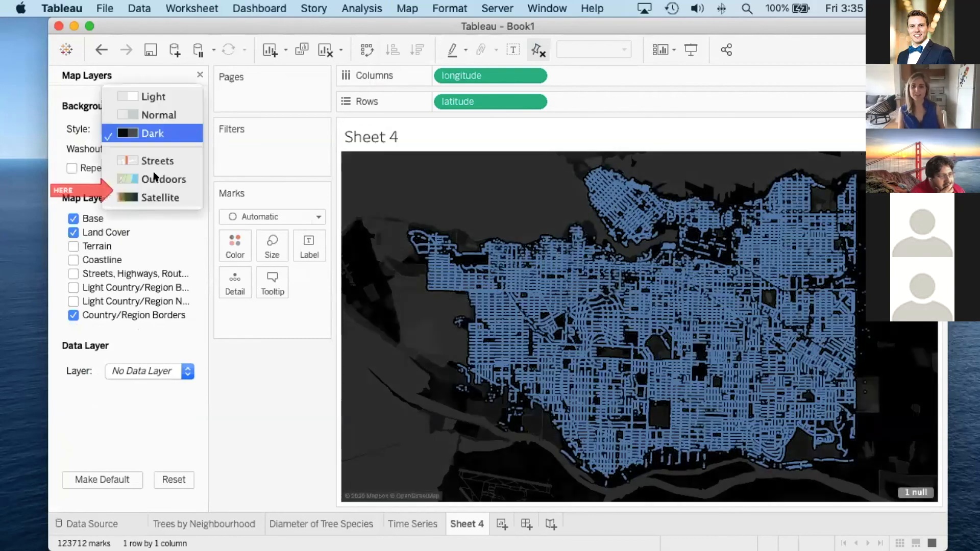
pyautogui.click(154, 178)
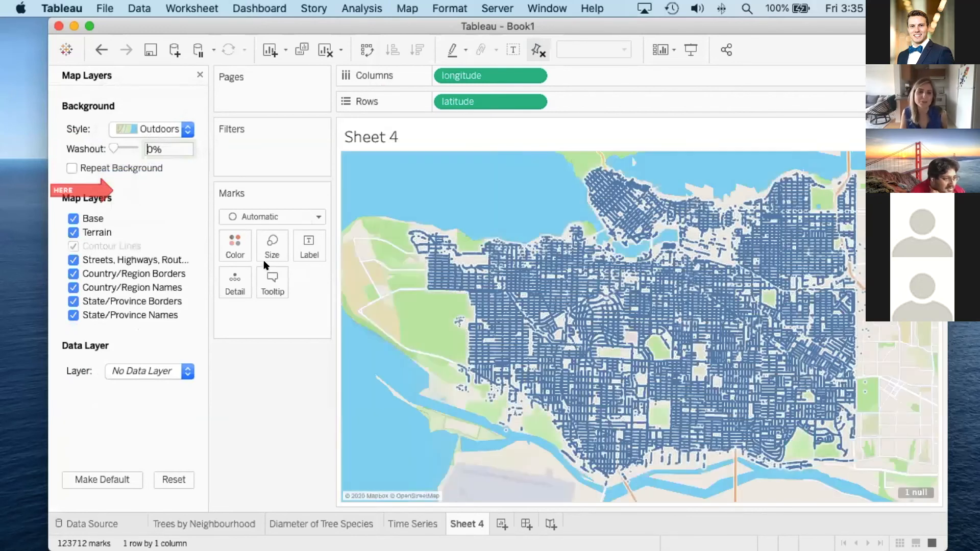
# - Turn off the map's streets and highways layer and its country/region and state/province borders and names layers
pyautogui.click(71, 229)
pyautogui.click(71, 230)
pyautogui.click(72, 260)
pyautogui.click(71, 274)
pyautogui.click(70, 288)
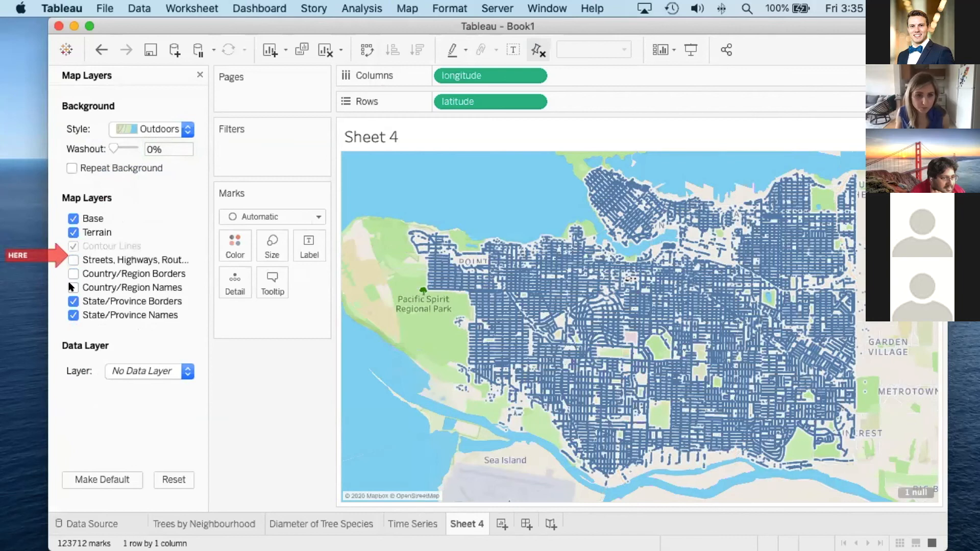
pyautogui.click(71, 301)
pyautogui.click(71, 315)
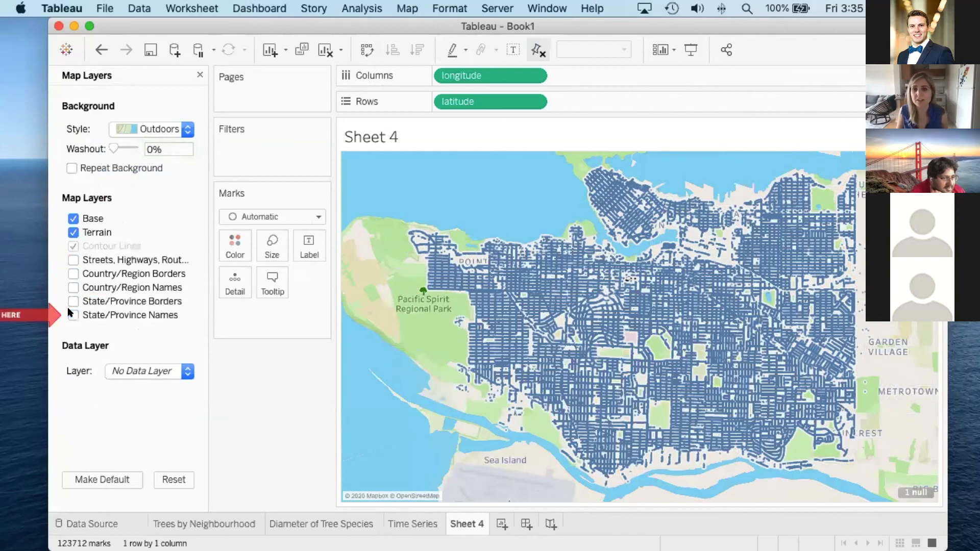
# - Try hiding the Terrain and Base layers of the map, one after the other
pyautogui.click(71, 231)
pyautogui.click(73, 232)
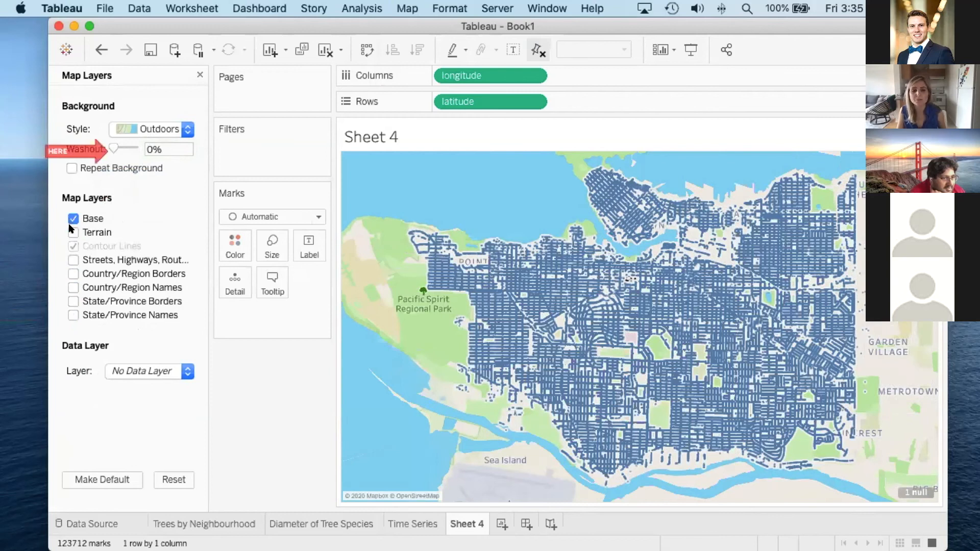
pyautogui.click(72, 218)
pyautogui.click(72, 218)
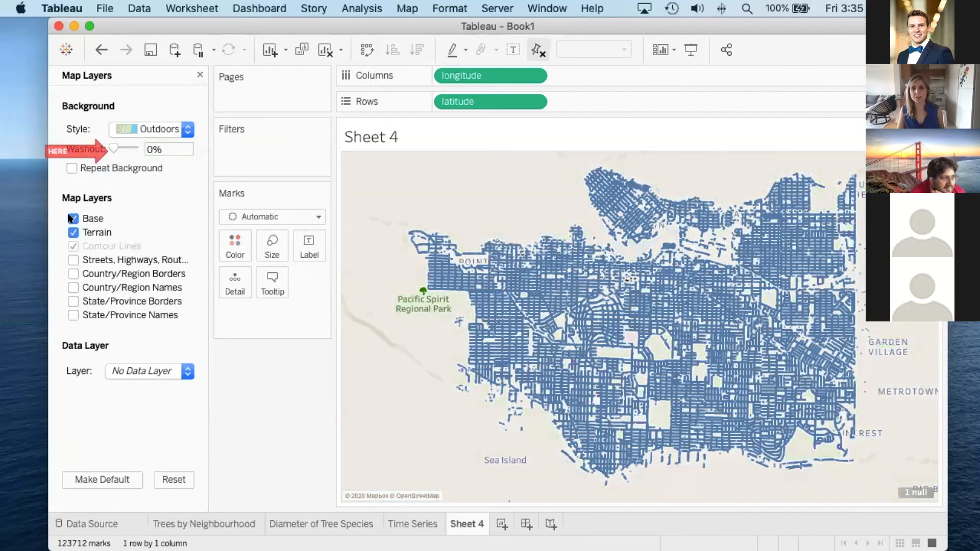
# - Set the map background's washout to 92% and rename Sheet 4 as "Geospatial view of Trees"
pyautogui.moveTo(113, 148); pyautogui.dragTo(128, 147)
pyautogui.doubleClick(462, 523)
pyautogui.write('G')
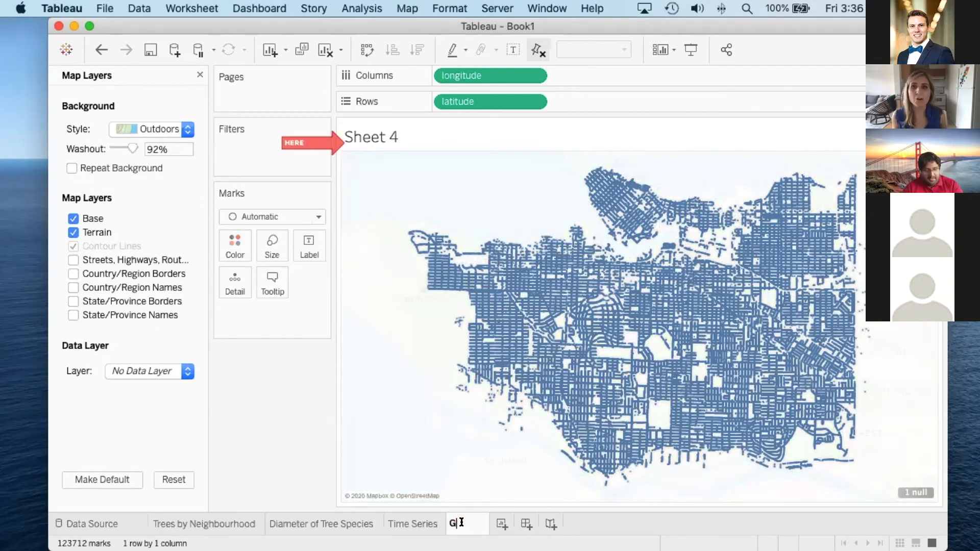
pyautogui.write('eospatial view of Trees')
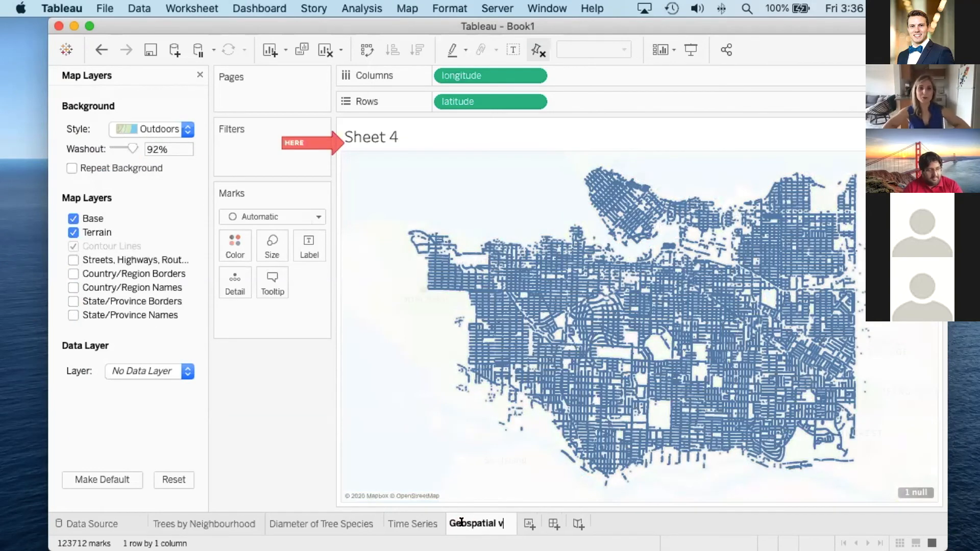
pyautogui.press('Return')
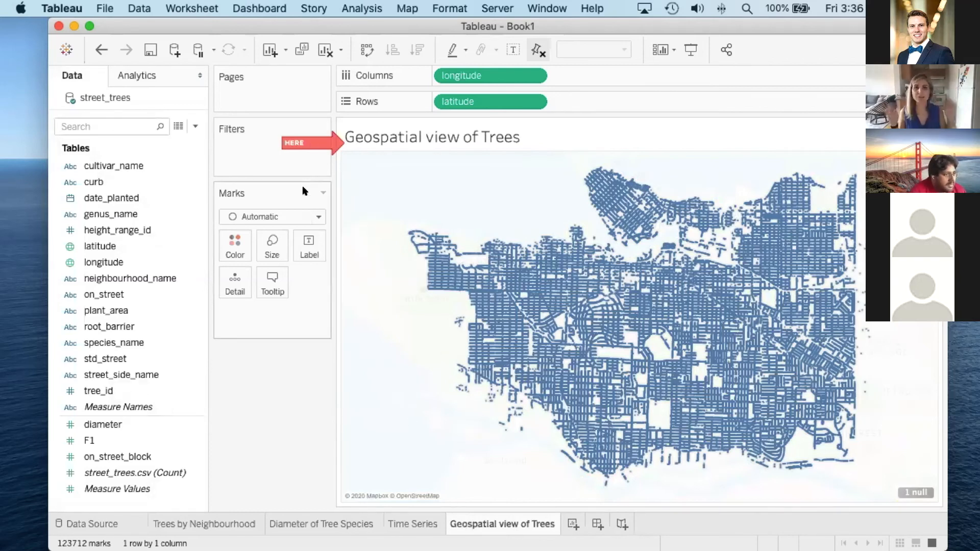
# - Create a new dashboard after the Geospatial view of Trees sheet
pyautogui.moveTo(351, 215)
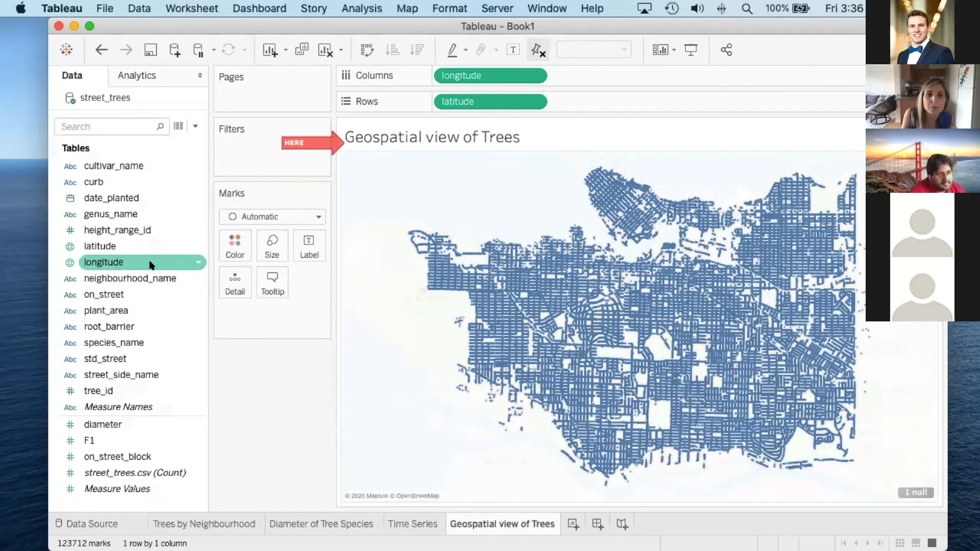
pyautogui.click(276, 9)
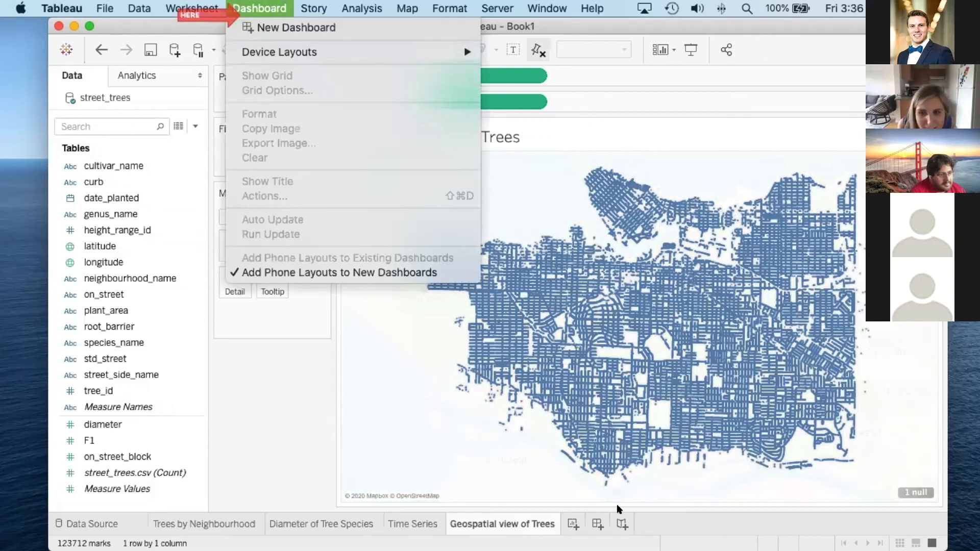
pyautogui.moveTo(599, 537); pyautogui.dragTo(598, 524)
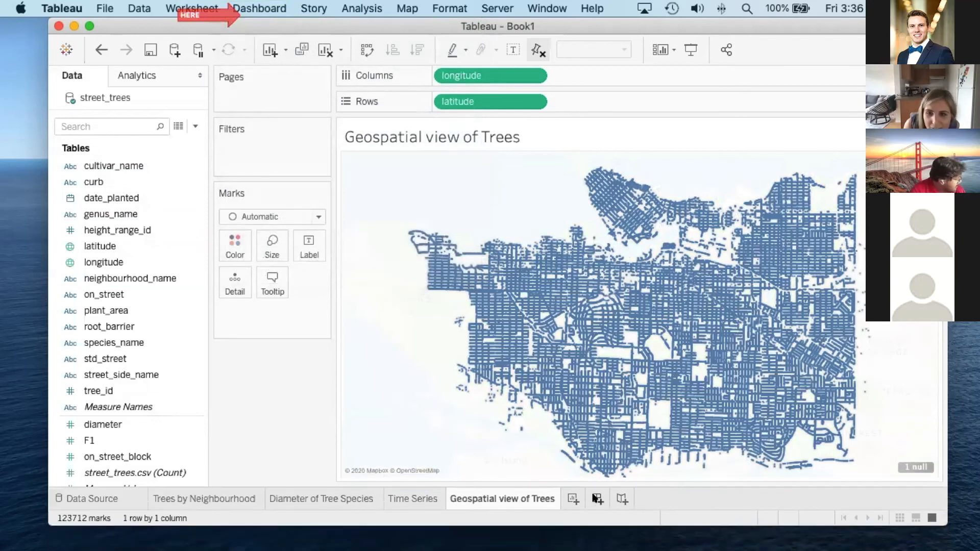
pyautogui.click(597, 499)
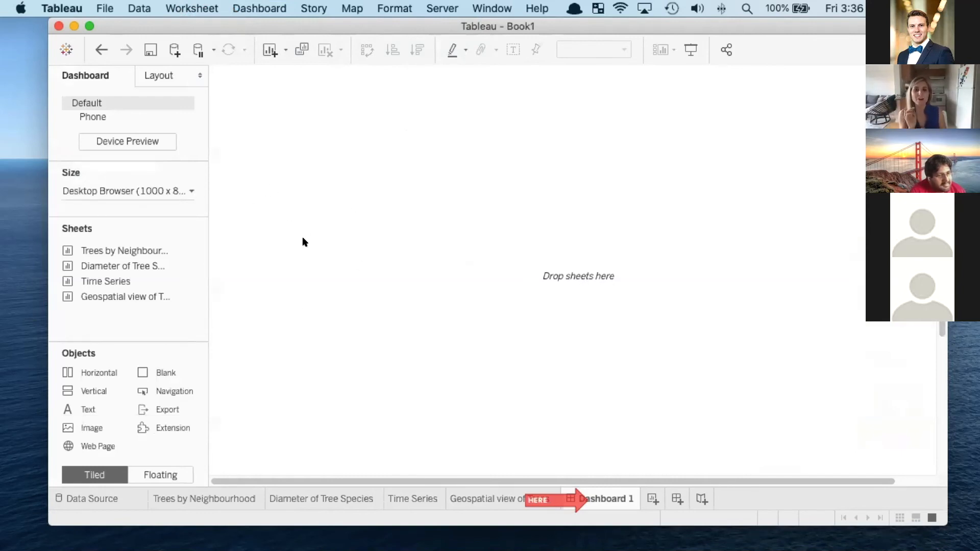
# - Preview the dashboard's Phone layout, return to Default, and set the dashboard size to Automatic
pyautogui.click(111, 113)
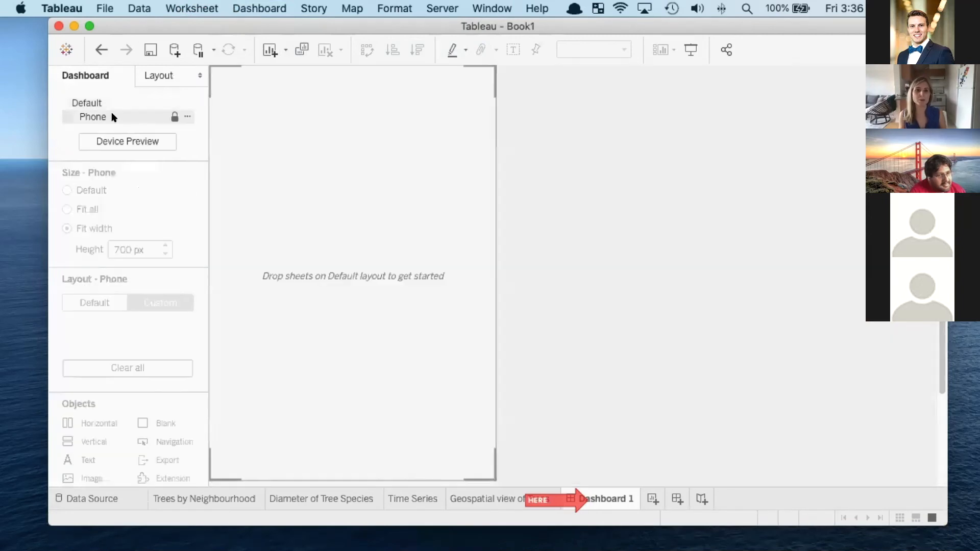
pyautogui.click(107, 104)
pyautogui.click(140, 191)
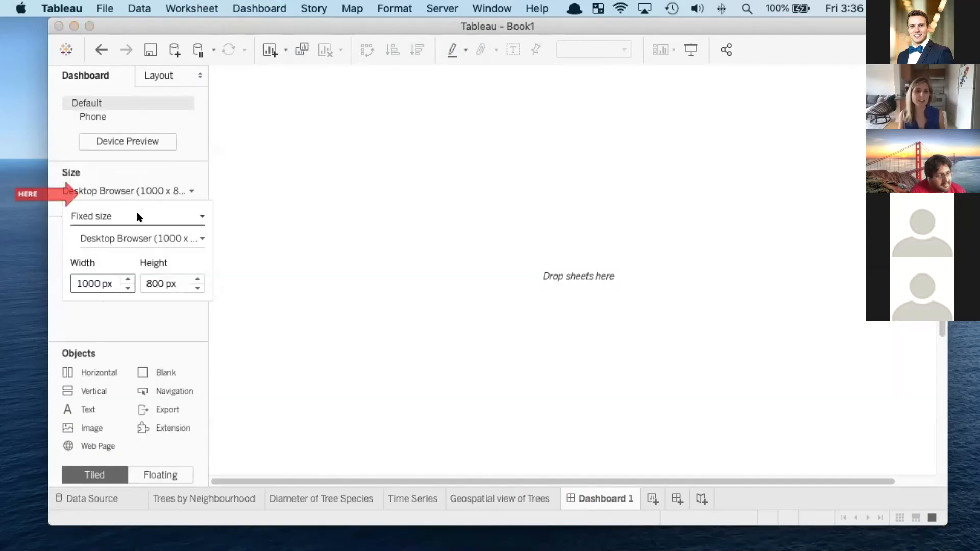
pyautogui.click(199, 216)
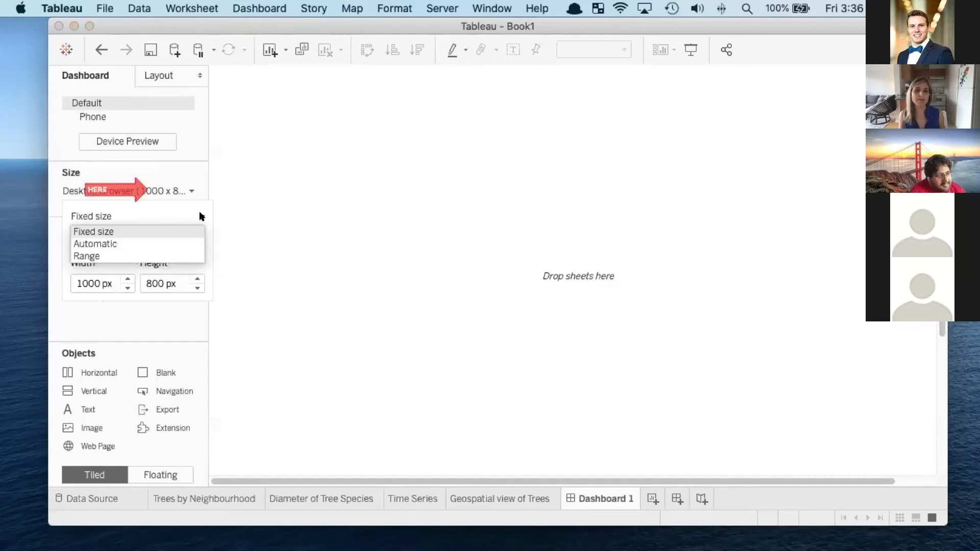
pyautogui.click(158, 243)
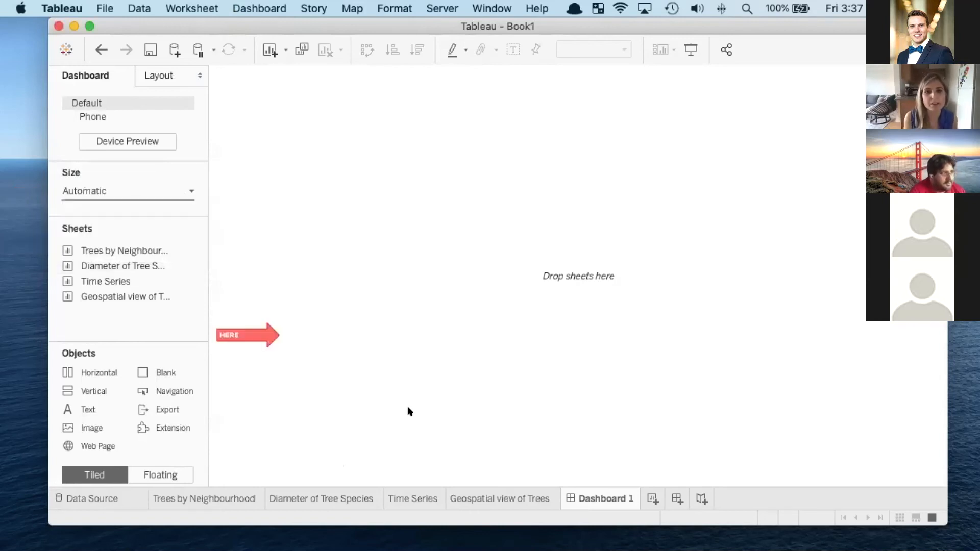
# - Place the Geospatial view of Trees sheet on the empty dashboard
pyautogui.moveTo(114, 263)
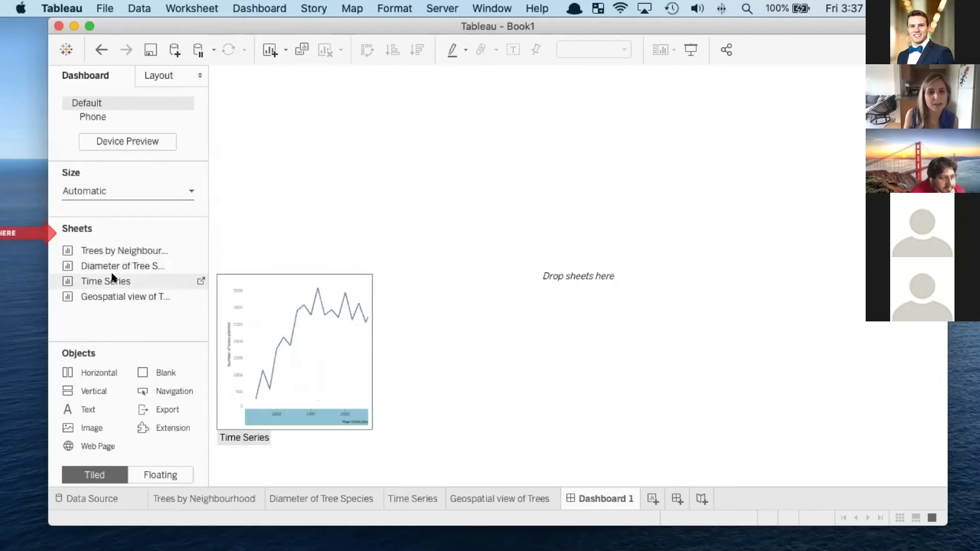
pyautogui.moveTo(114, 292)
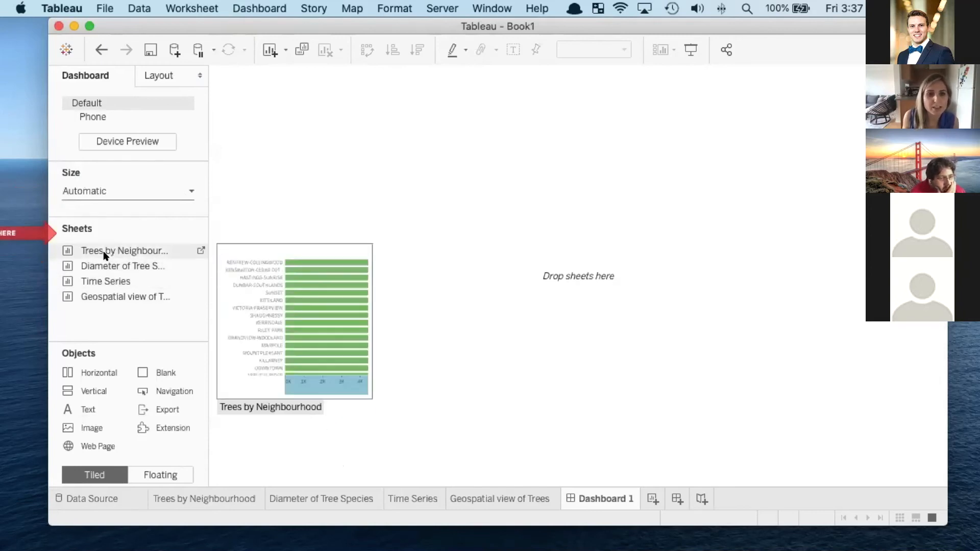
pyautogui.moveTo(117, 296); pyautogui.dragTo(335, 225)
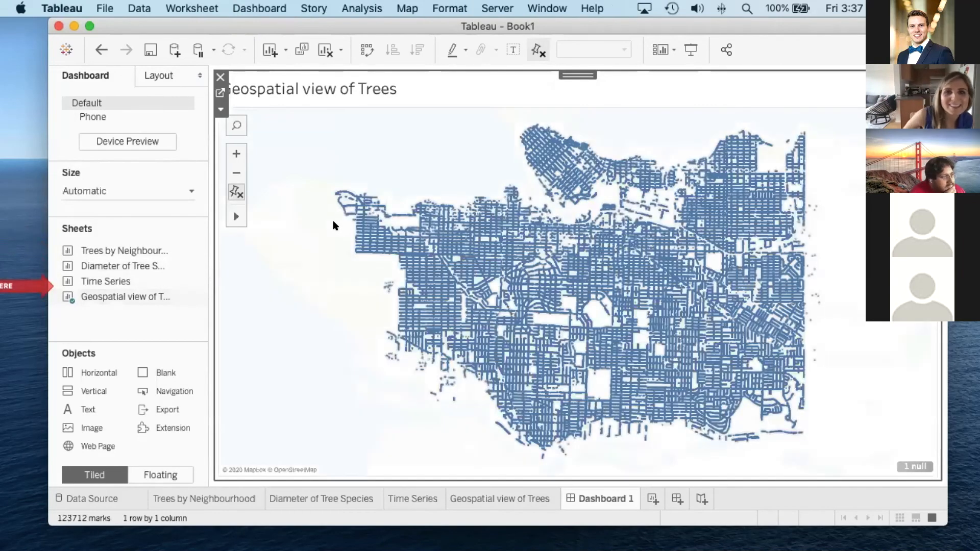
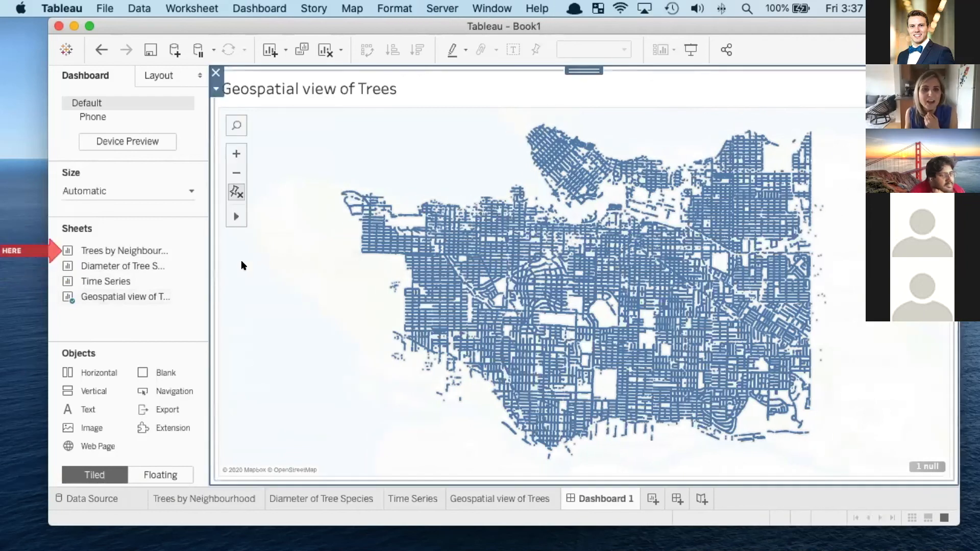
# - Add the Diameter of Tree Species sheet to the right of the map and the Time Series sheet beneath it
pyautogui.click(138, 267)
pyautogui.moveTo(139, 266); pyautogui.dragTo(840, 177)
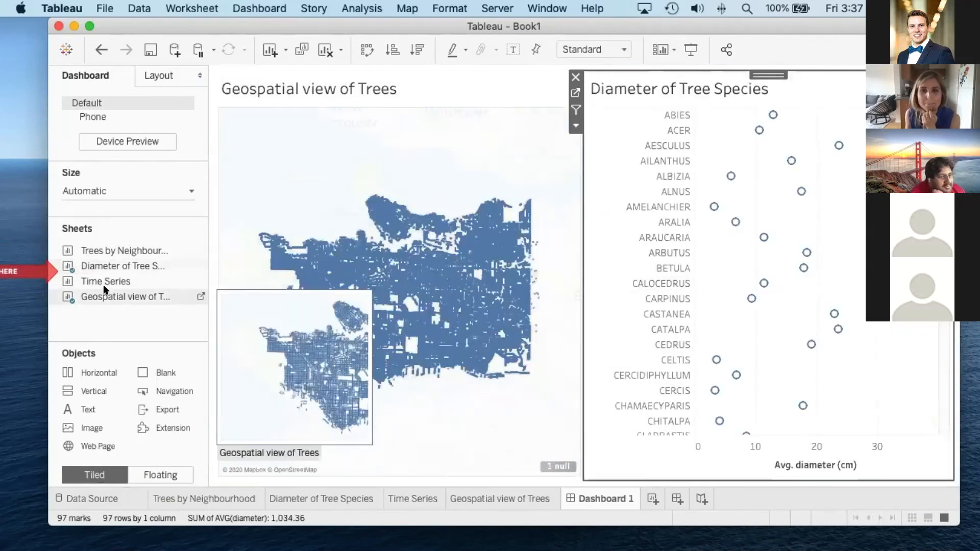
pyautogui.moveTo(104, 284)
pyautogui.mouseDown()
pyautogui.moveTo(138, 285)
pyautogui.moveTo(608, 432)
pyautogui.moveTo(630, 462)
pyautogui.moveTo(558, 452)
pyautogui.moveTo(592, 445)
pyautogui.moveTo(573, 462)
pyautogui.moveTo(604, 466)
pyautogui.moveTo(583, 462)
pyautogui.moveTo(608, 463)
pyautogui.moveTo(595, 457)
pyautogui.moveTo(571, 464)
pyautogui.moveTo(616, 461)
pyautogui.moveTo(561, 462)
pyautogui.moveTo(609, 460)
pyautogui.moveTo(594, 426)
pyautogui.moveTo(557, 438)
pyautogui.moveTo(641, 428)
pyautogui.moveTo(627, 433)
pyautogui.mouseUp()
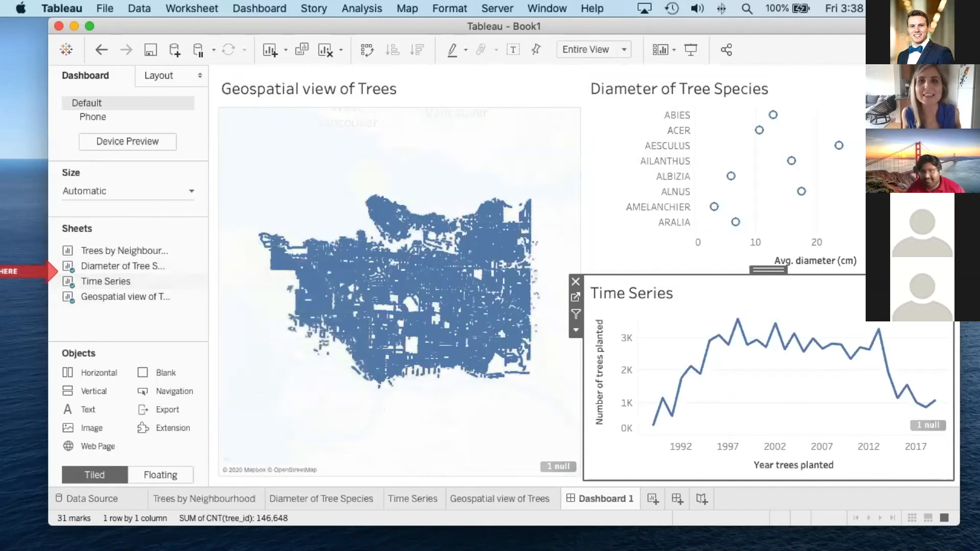
# - Compare the Geospatial view of Trees worksheet with its copy on Dashboard 1, and select the map there
pyautogui.hotkey('ctrl', 'Up')
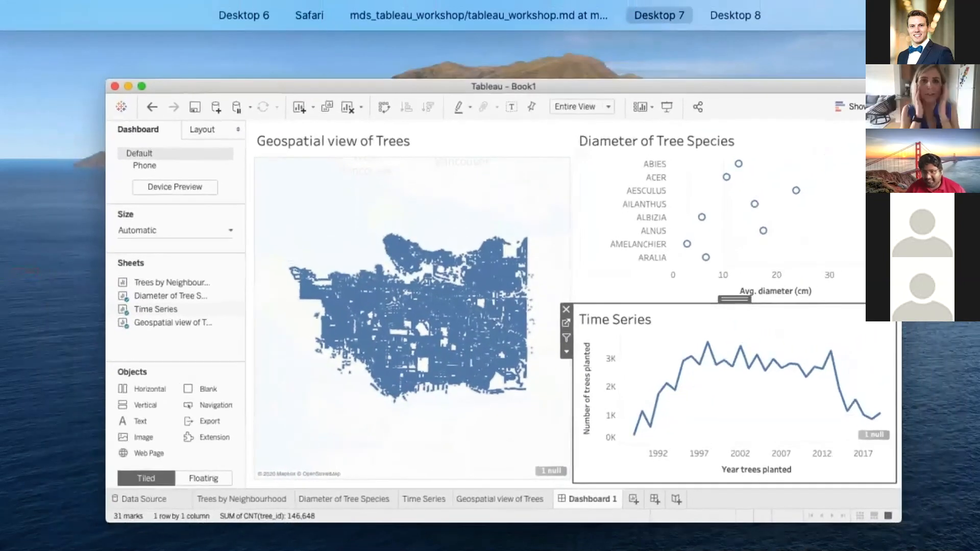
pyautogui.hotkey('ctrl', 'Up')
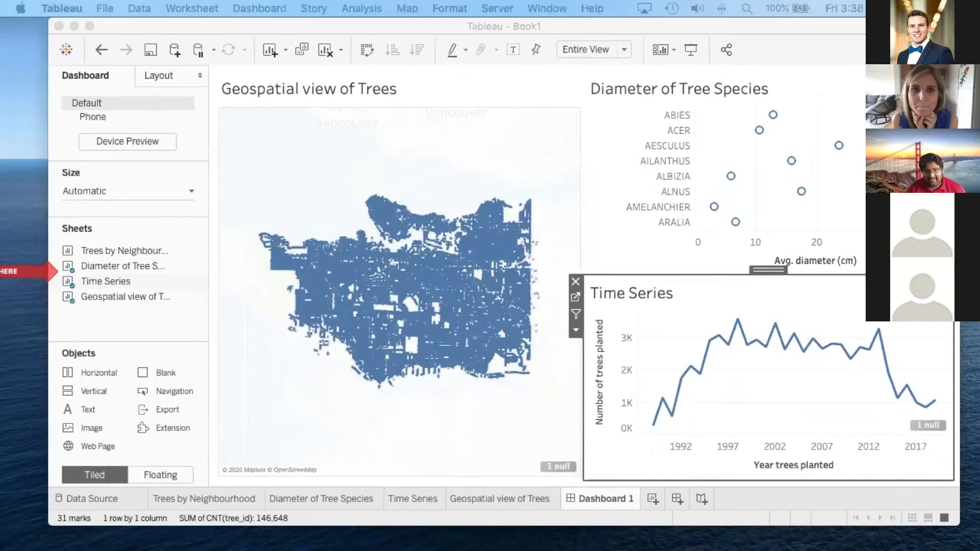
pyautogui.click(483, 502)
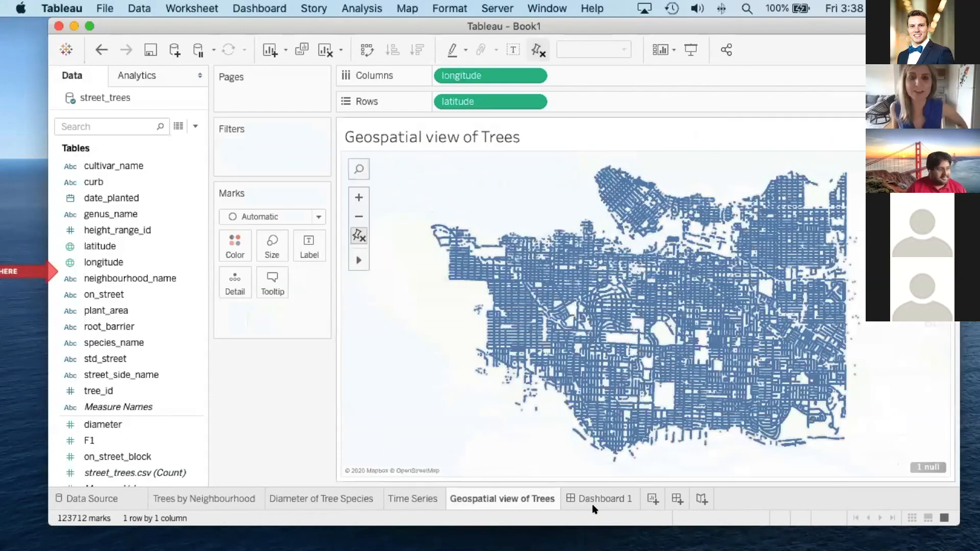
pyautogui.click(595, 503)
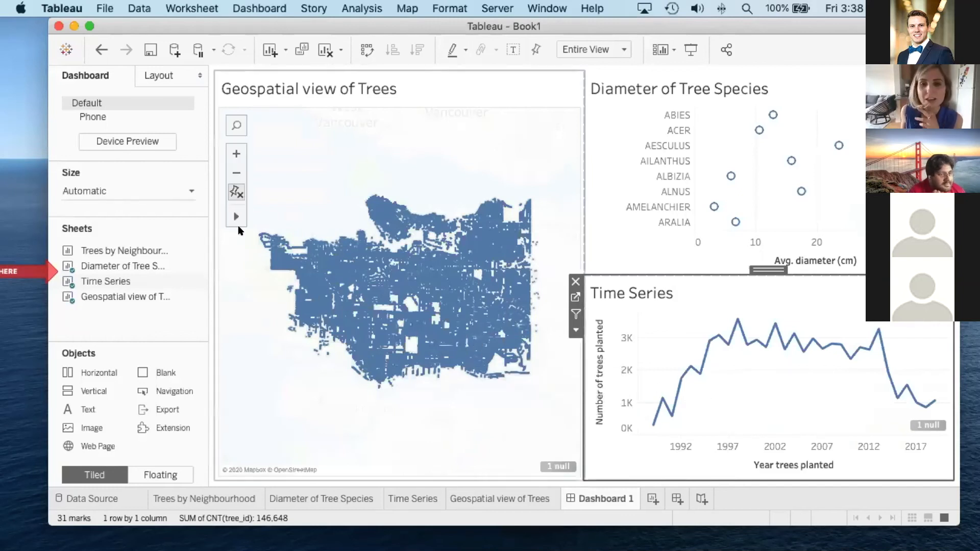
pyautogui.click(254, 280)
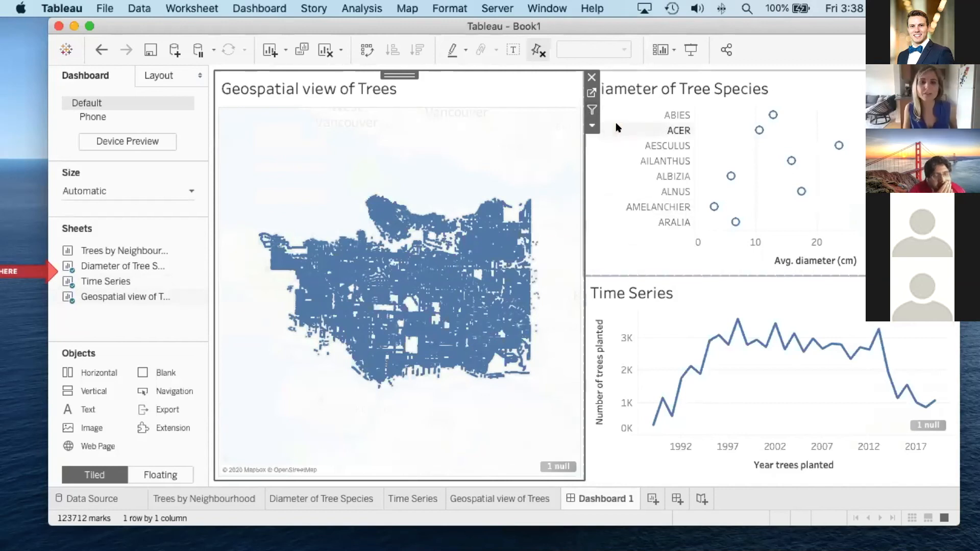
pyautogui.moveTo(101, 279)
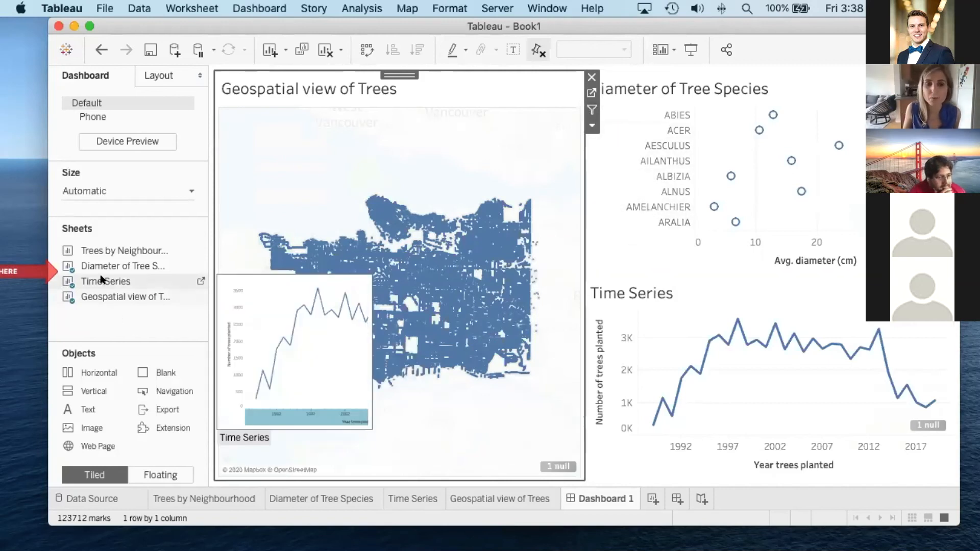
# - Add the Trees by Neighbourhood sheet to the dashboard directly beneath the map
pyautogui.moveTo(104, 254)
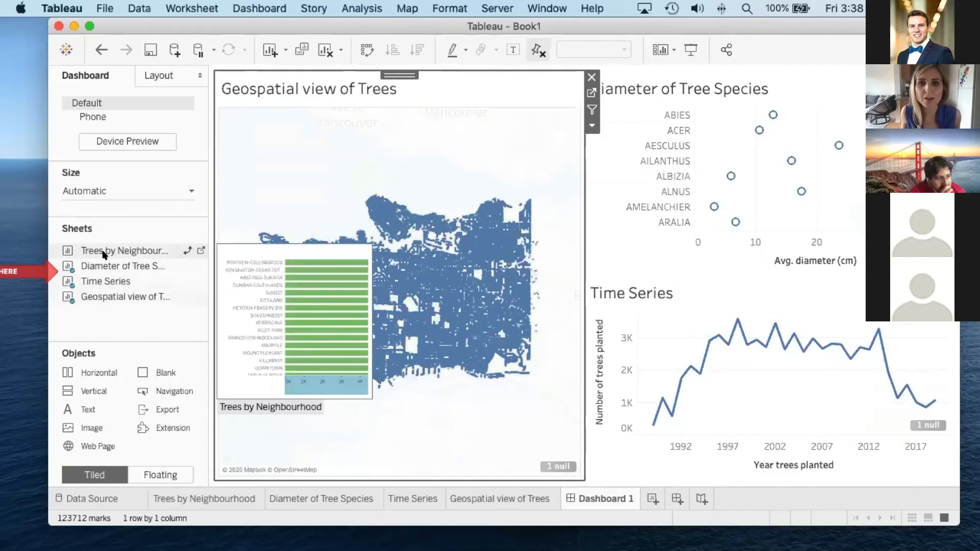
pyautogui.moveTo(103, 252); pyautogui.dragTo(369, 446)
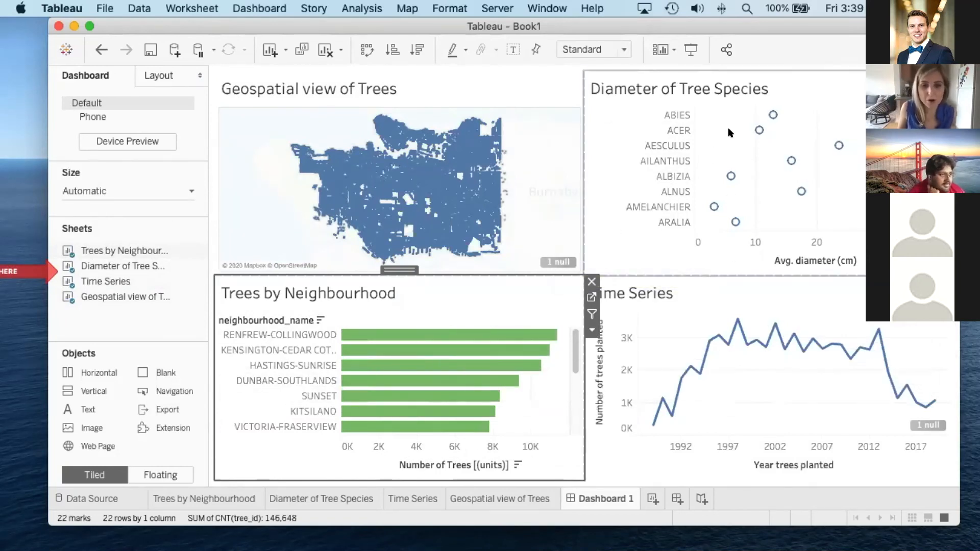
# - On the Geospatial view of Trees worksheet, add a neighbourhood_name filter with all neighbourhoods selected
pyautogui.click(470, 498)
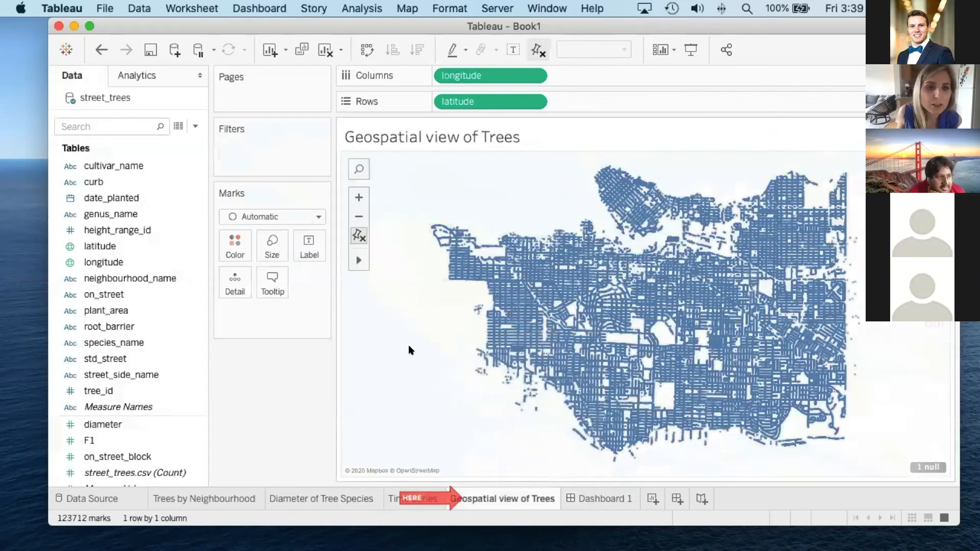
pyautogui.click(182, 277)
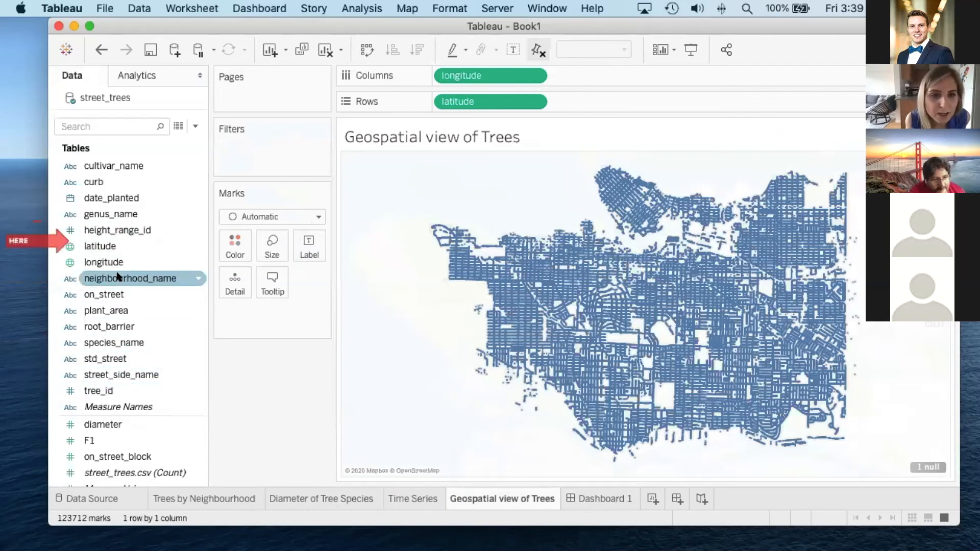
pyautogui.moveTo(117, 280); pyautogui.dragTo(250, 146)
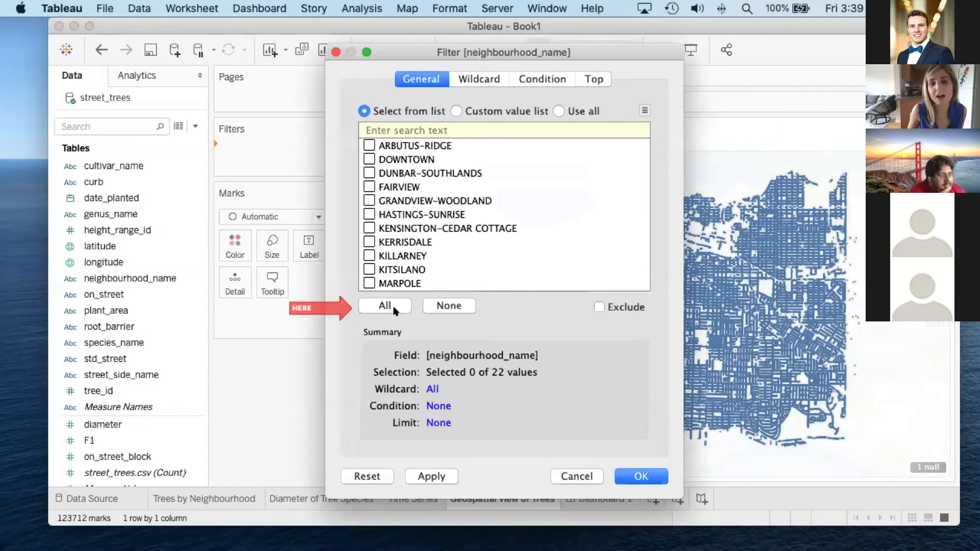
pyautogui.click(372, 306)
pyautogui.scroll(-5, 400, 240)
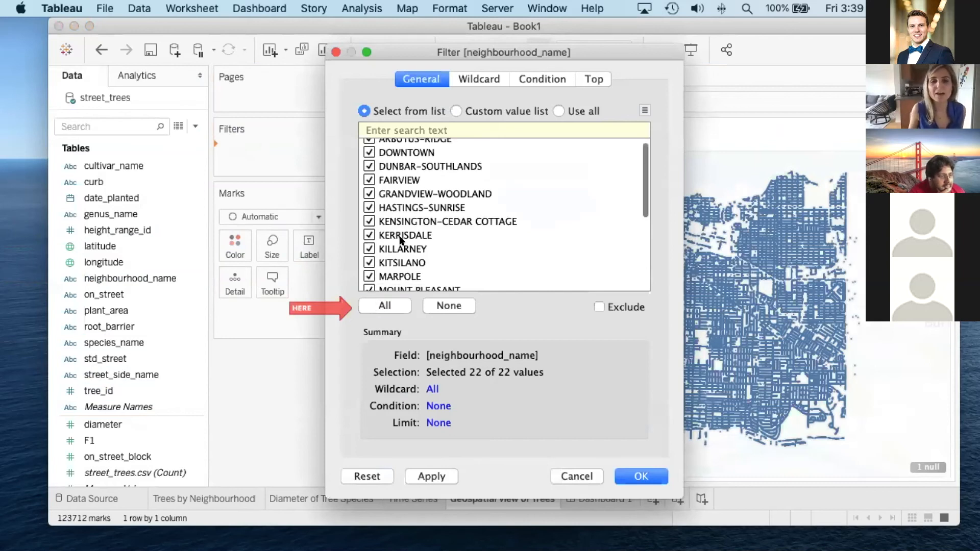
pyautogui.scroll(5, 401, 240)
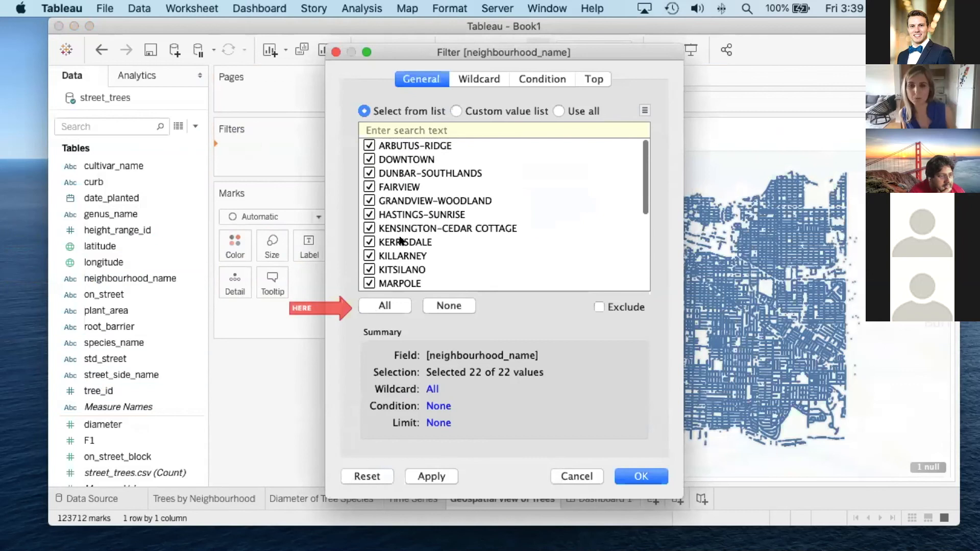
pyautogui.scroll(-5, 401, 240)
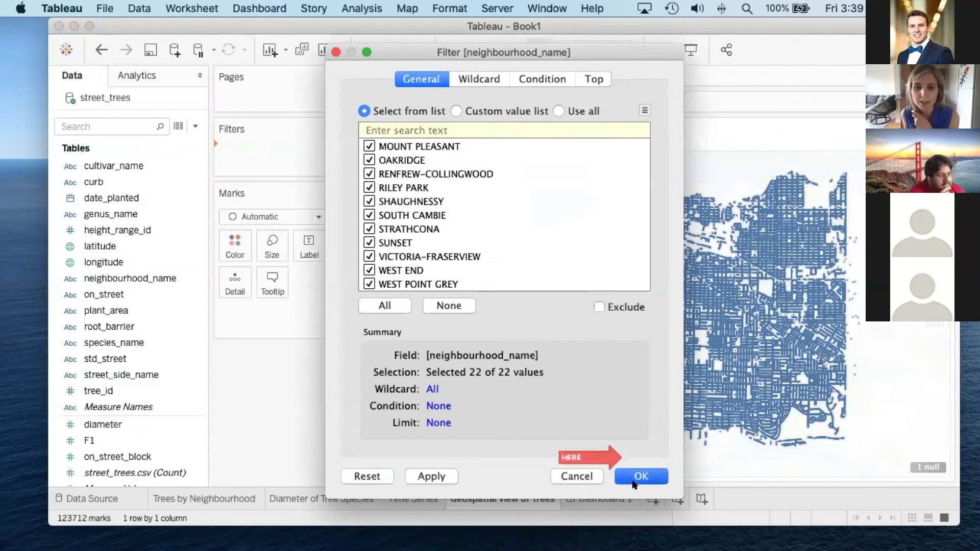
pyautogui.click(639, 476)
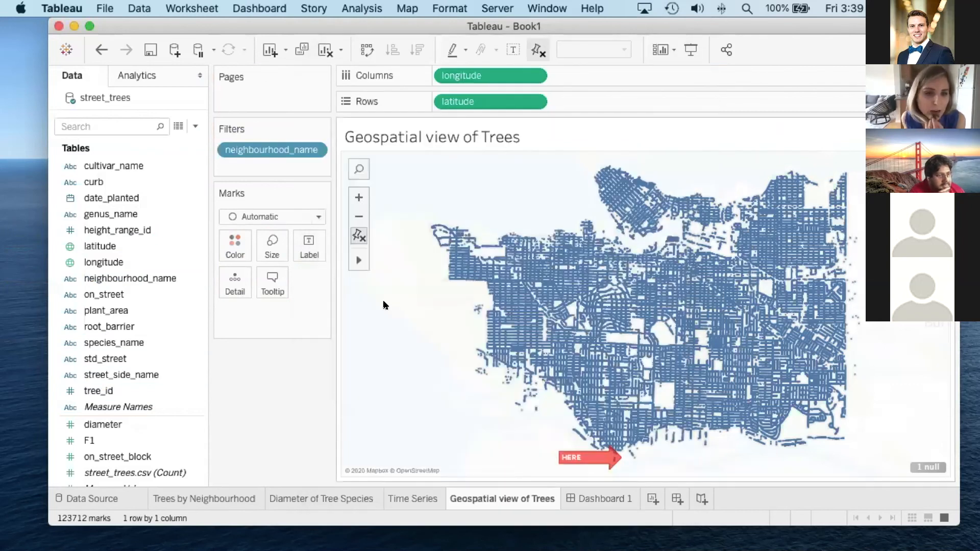
# - Add a date_planted filter to the map worksheet as a Range of Dates, keeping the full range and including null values
pyautogui.moveTo(111, 198); pyautogui.dragTo(255, 162)
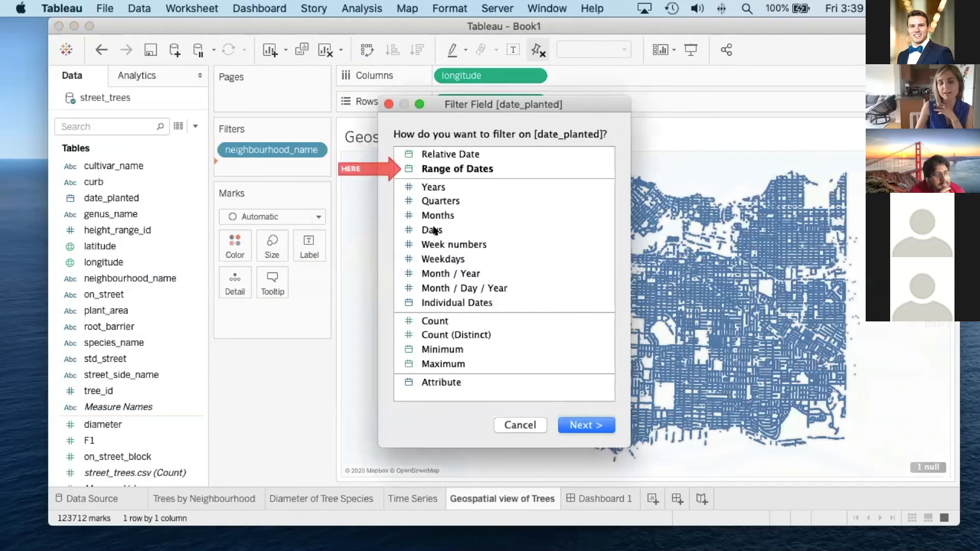
pyautogui.click(420, 175)
pyautogui.click(592, 427)
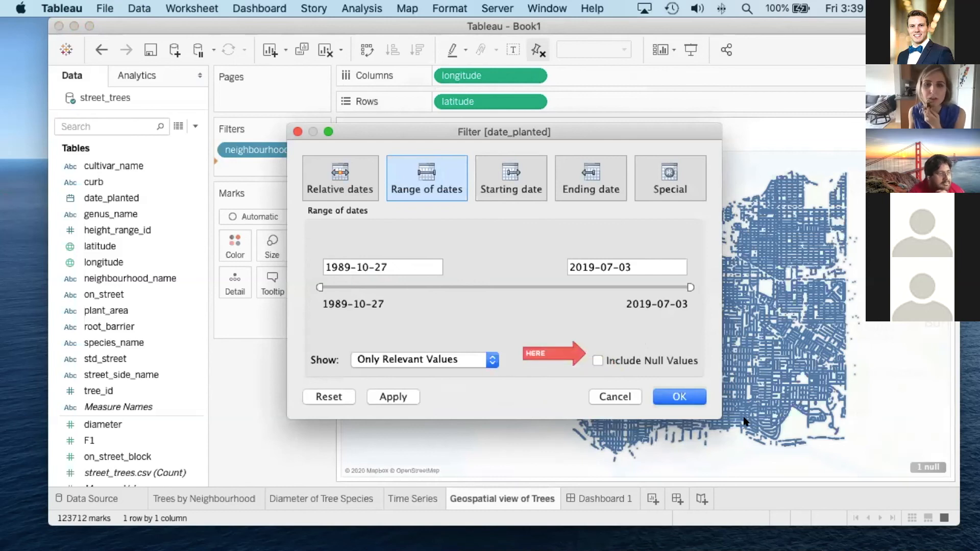
pyautogui.click(597, 361)
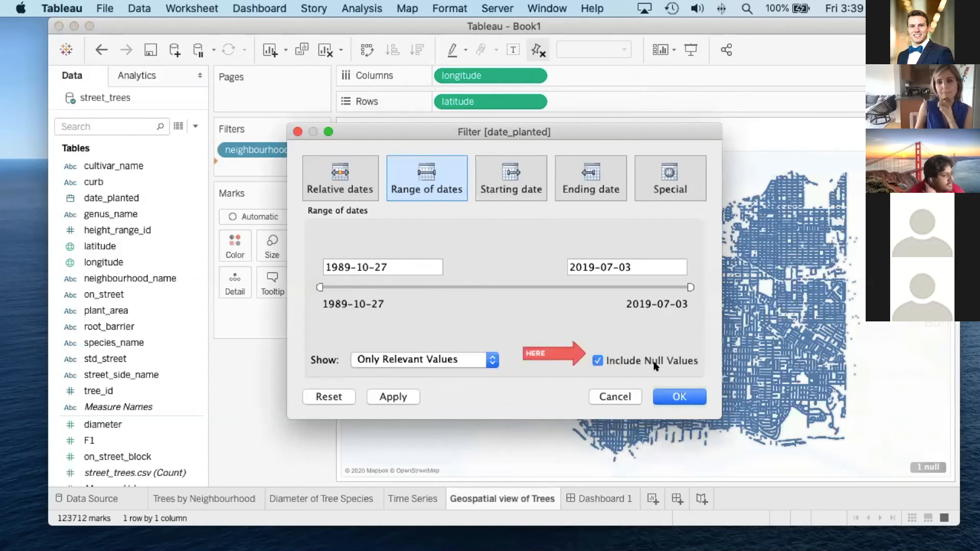
pyautogui.click(673, 394)
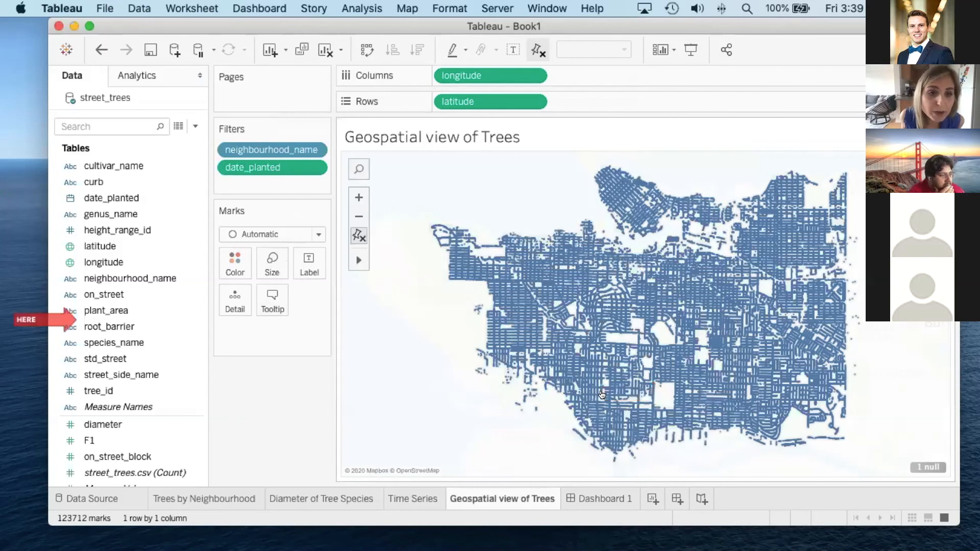
# - Add a root_barrier filter to the map worksheet with both N and Y selected
pyautogui.moveTo(90, 328); pyautogui.dragTo(236, 179)
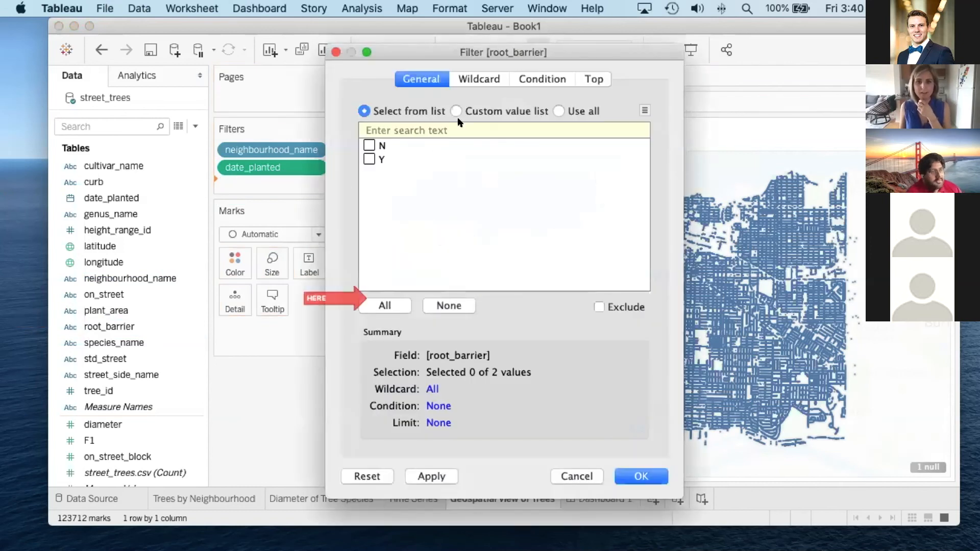
pyautogui.click(370, 156)
pyautogui.click(371, 153)
pyautogui.click(369, 146)
pyautogui.click(369, 159)
pyautogui.click(644, 476)
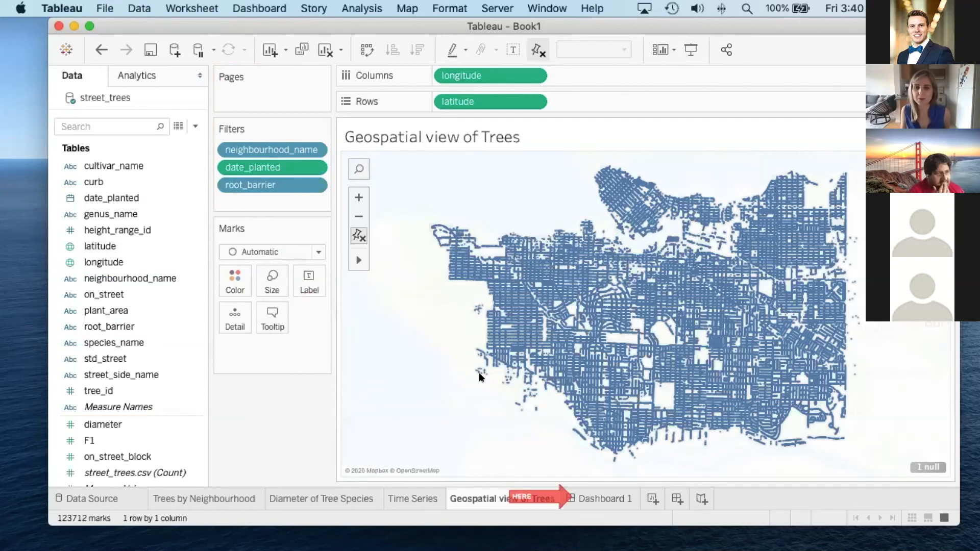
# - On Dashboard 1, enlarge the window and show the neighbourhood_name filter for the Geospatial view of Trees map
pyautogui.click(592, 494)
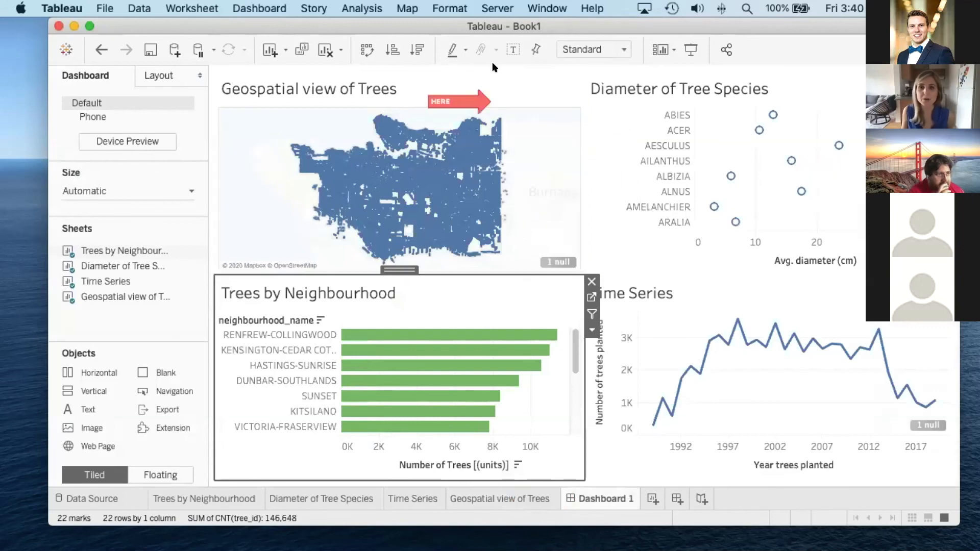
pyautogui.moveTo(485, 27); pyautogui.dragTo(532, 179)
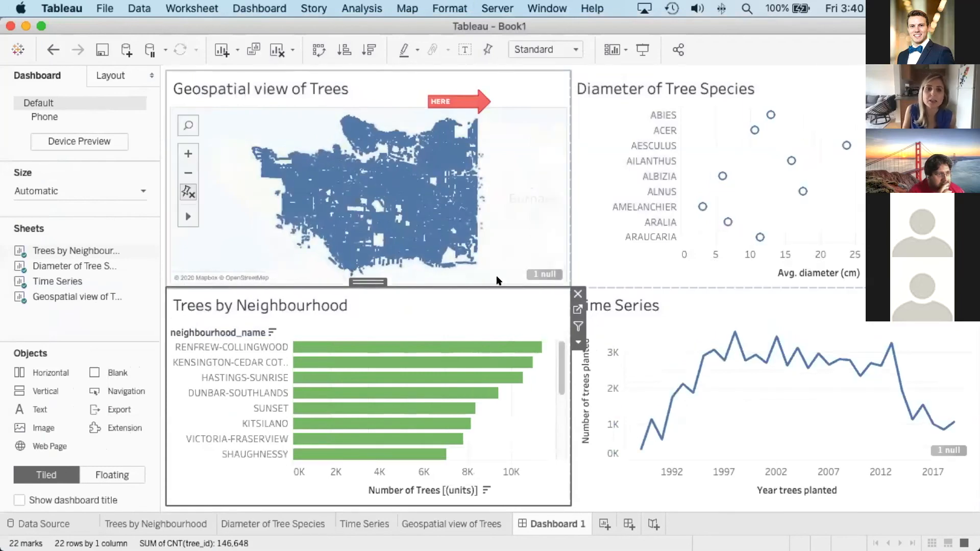
pyautogui.click(285, 103)
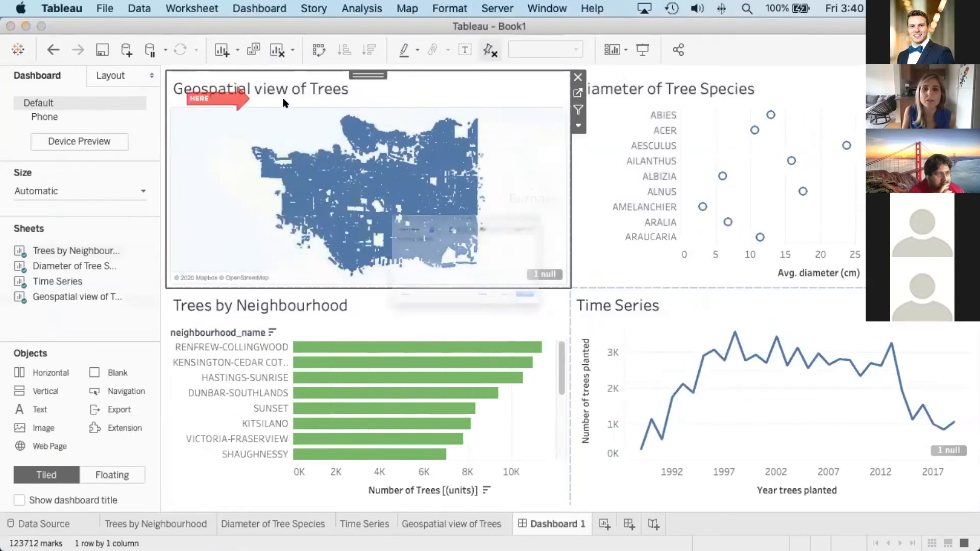
pyautogui.click(580, 364)
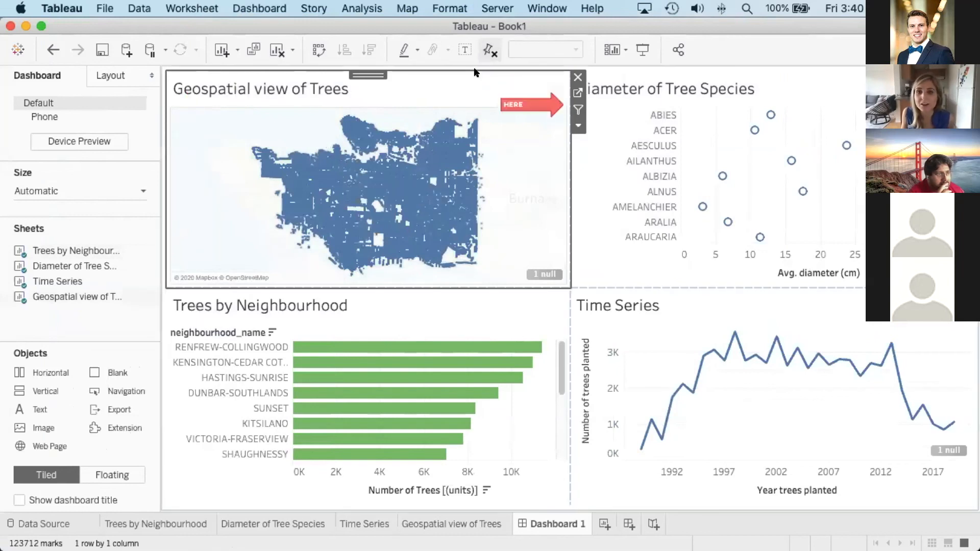
pyautogui.click(579, 127)
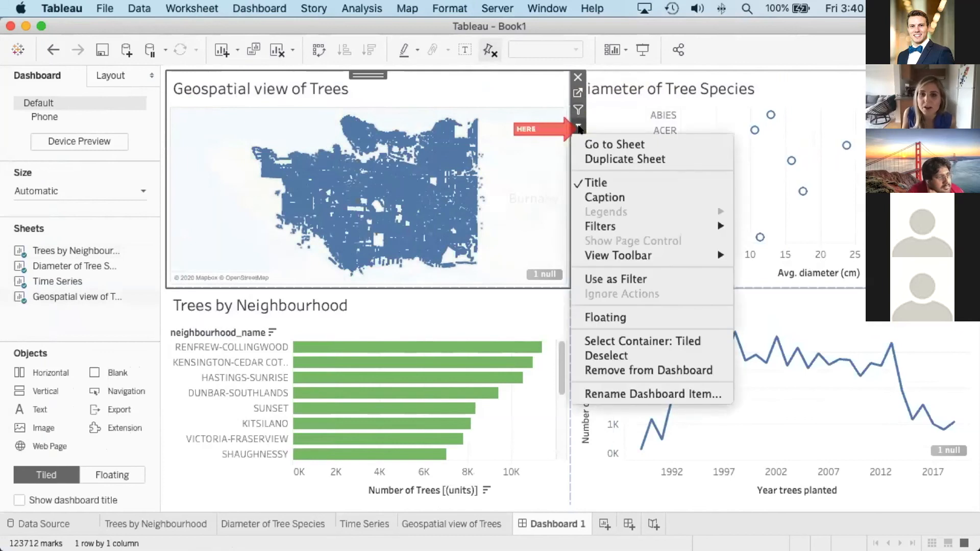
pyautogui.moveTo(596, 229)
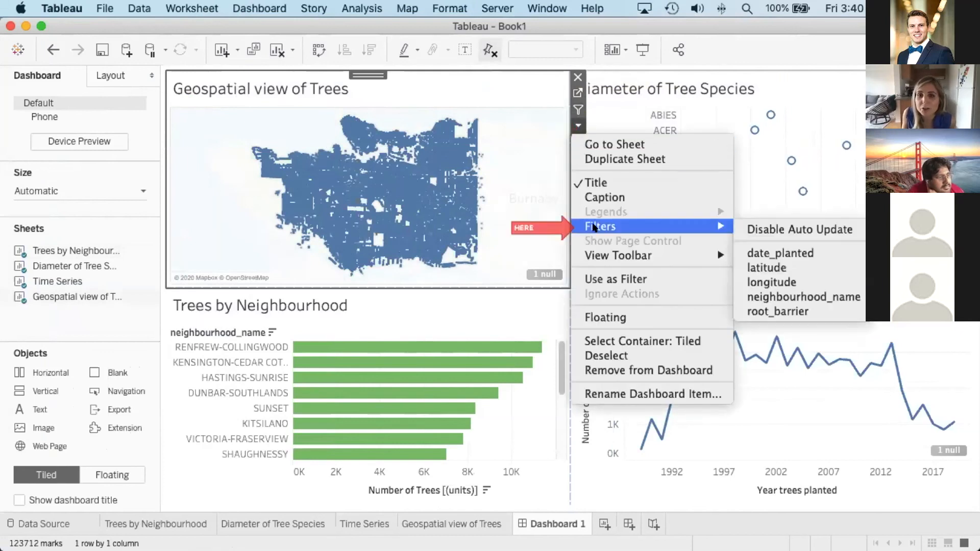
pyautogui.click(776, 297)
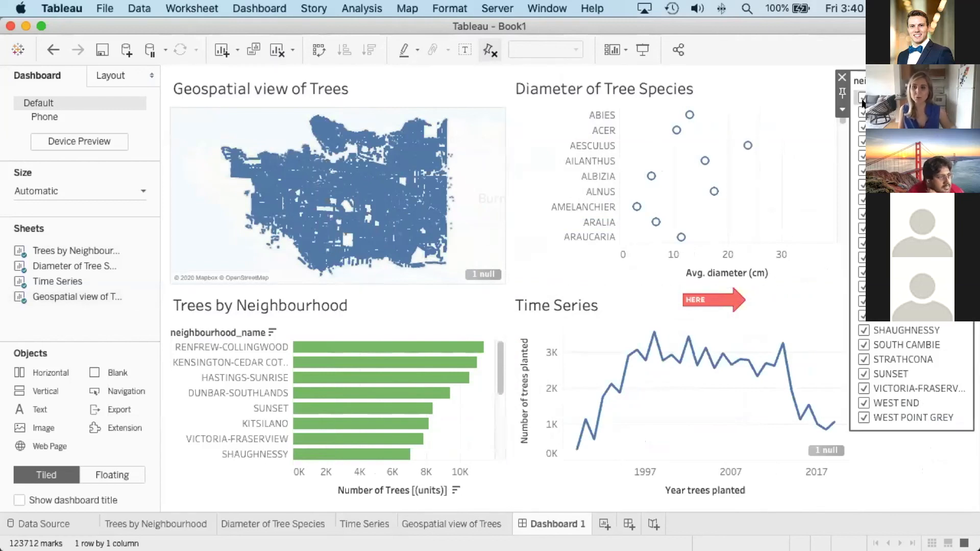
# - Limit the neighbourhood filter to Dunbar-Southlands and Fairview, and change its display to a multiple values dropdown
pyautogui.click(862, 98)
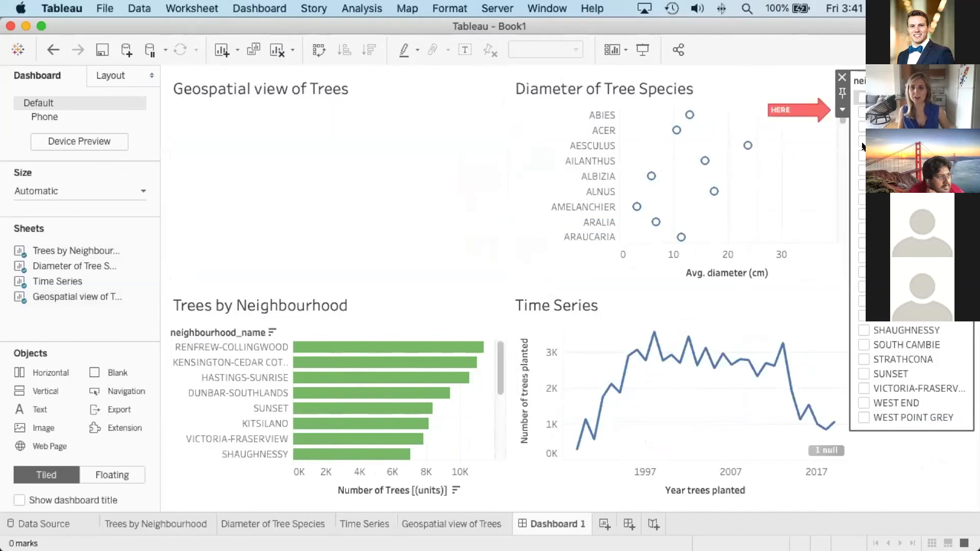
pyautogui.click(862, 156)
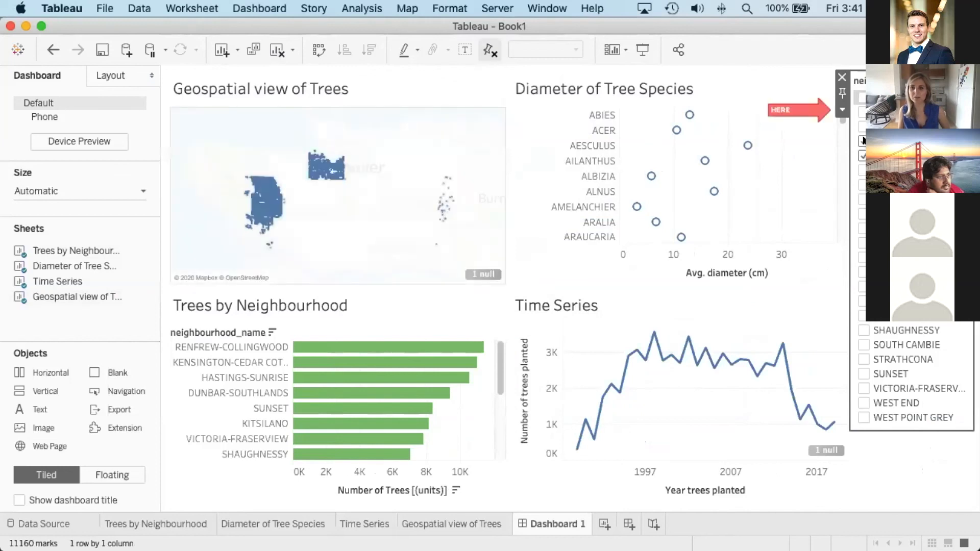
pyautogui.click(842, 109)
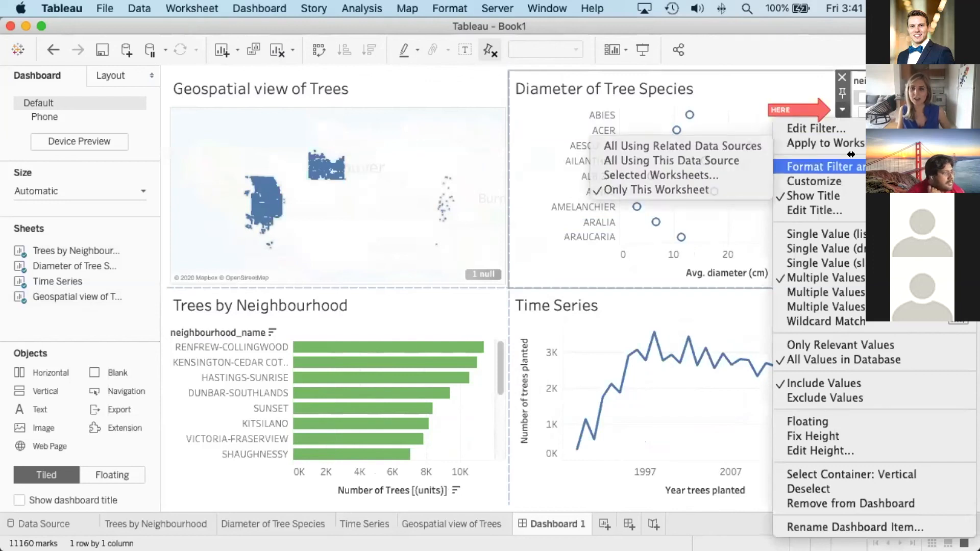
pyautogui.click(826, 307)
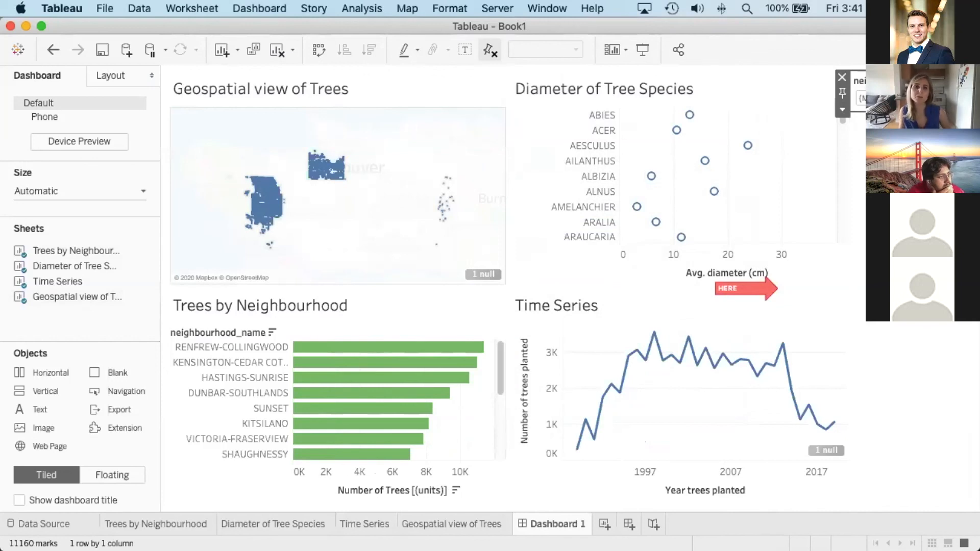
# - Add Grandview-Woodland to the neighbourhoods selected in the map's filter dropdown
pyautogui.click(860, 98)
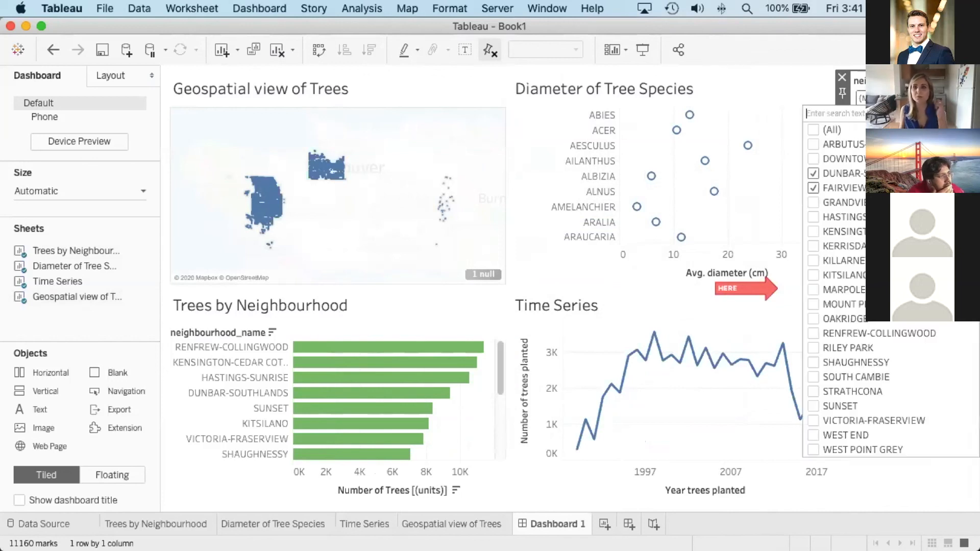
pyautogui.click(814, 203)
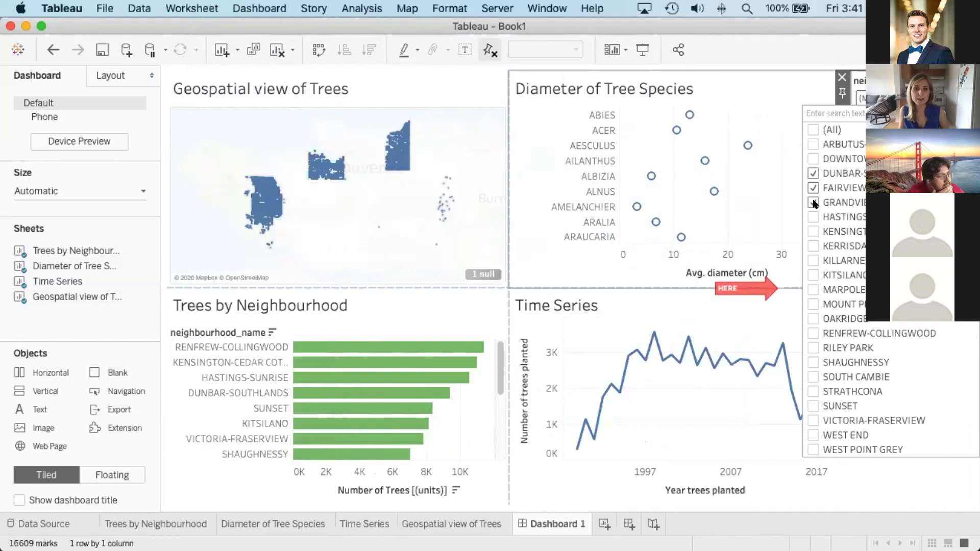
pyautogui.click(860, 98)
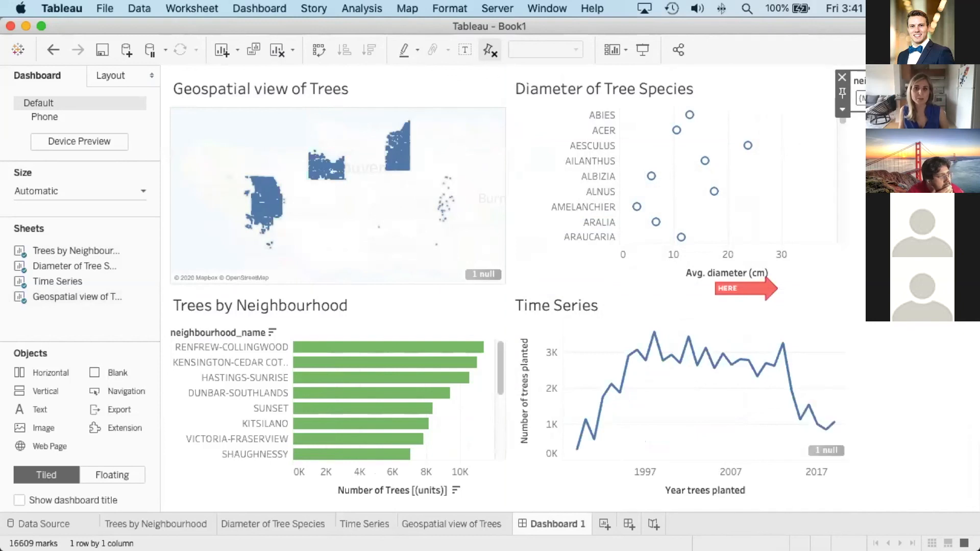
pyautogui.click(860, 98)
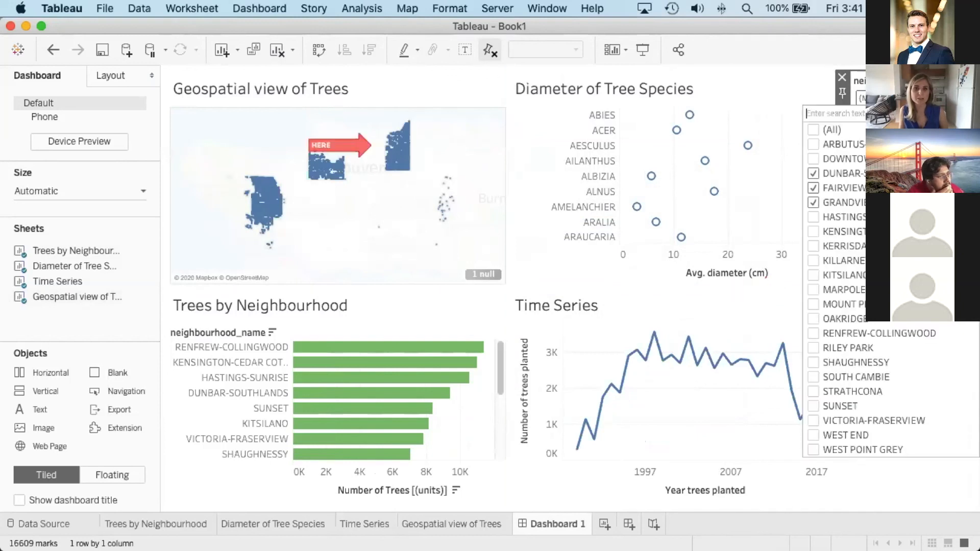
pyautogui.press('Escape')
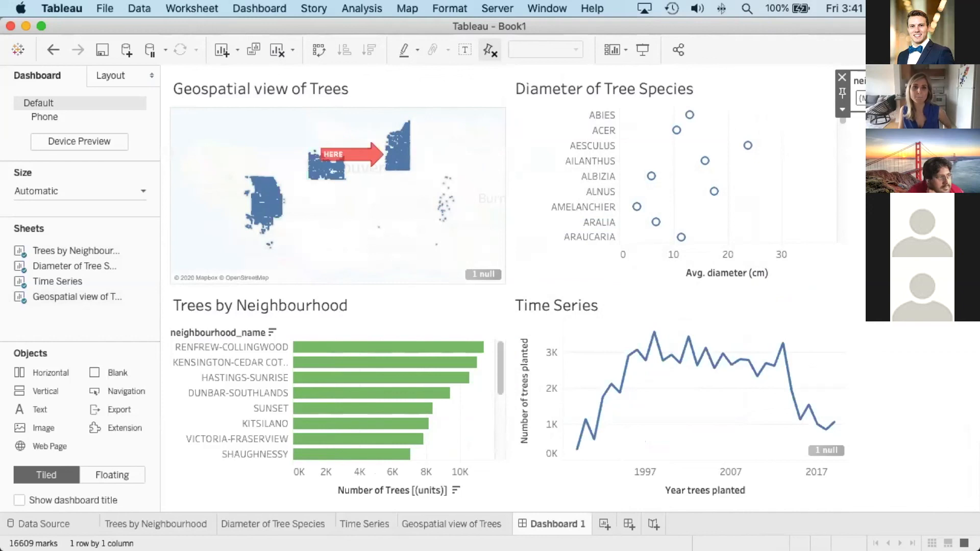
# - Remove Fairview from the map's neighbourhood filter and include Kitsilano
pyautogui.click(862, 98)
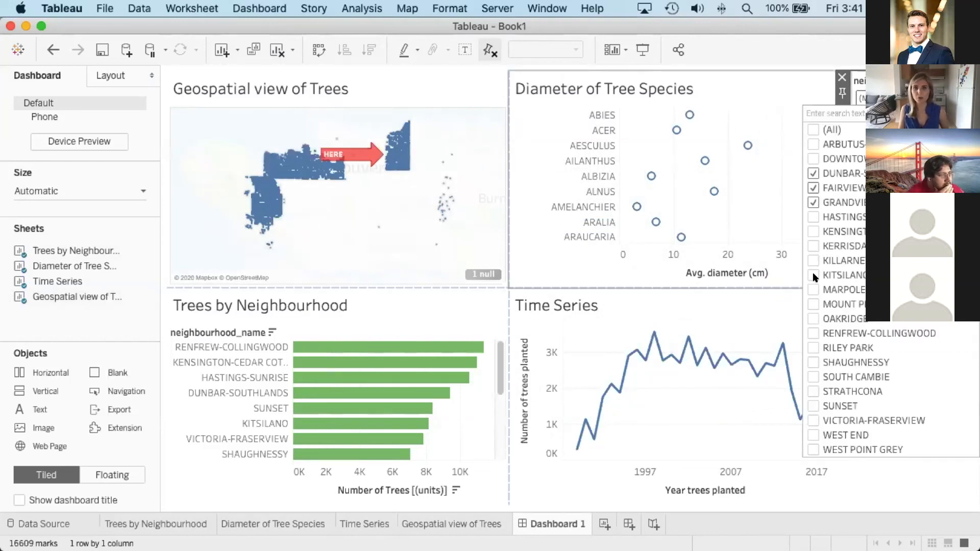
pyautogui.click(814, 189)
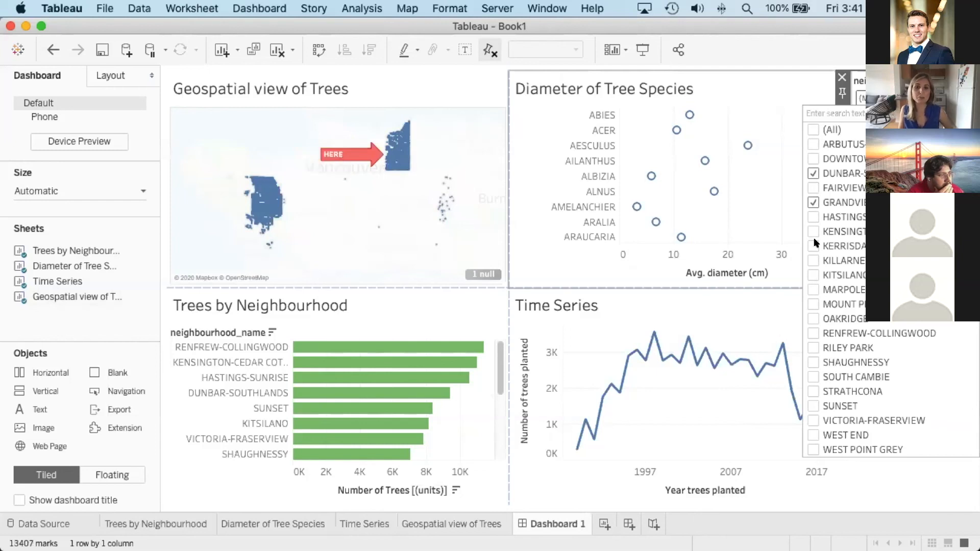
pyautogui.click(813, 275)
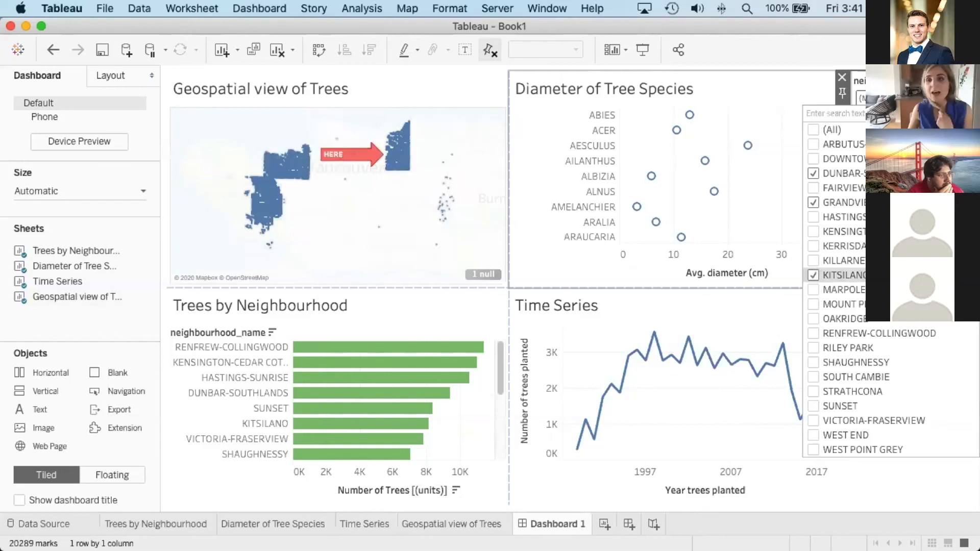
pyautogui.press('Escape')
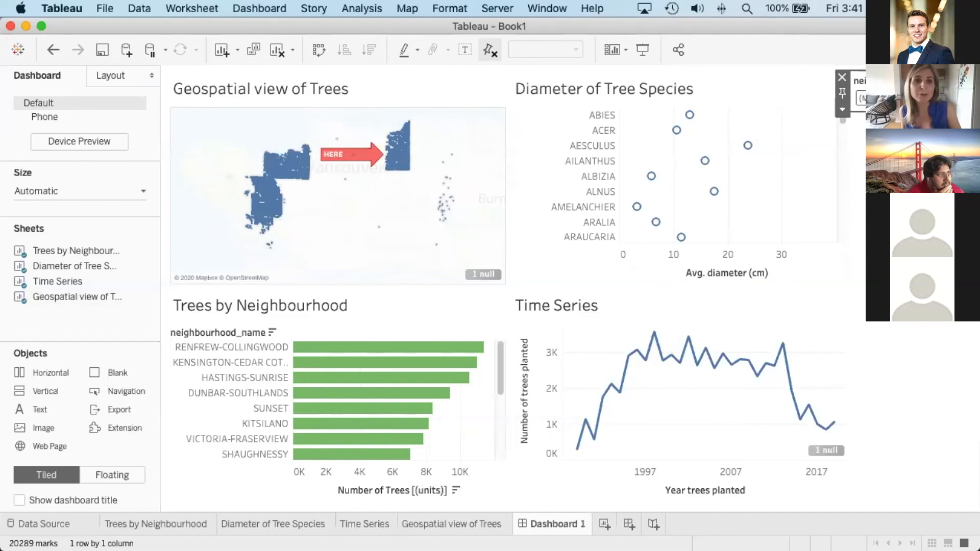
# - Apply the dashboard's neighbourhood_name filter to all worksheets using this data source
pyautogui.moveTo(910, 72)
pyautogui.mouseDown()
pyautogui.moveTo(414, 221)
pyautogui.moveTo(899, 82)
pyautogui.mouseUp()
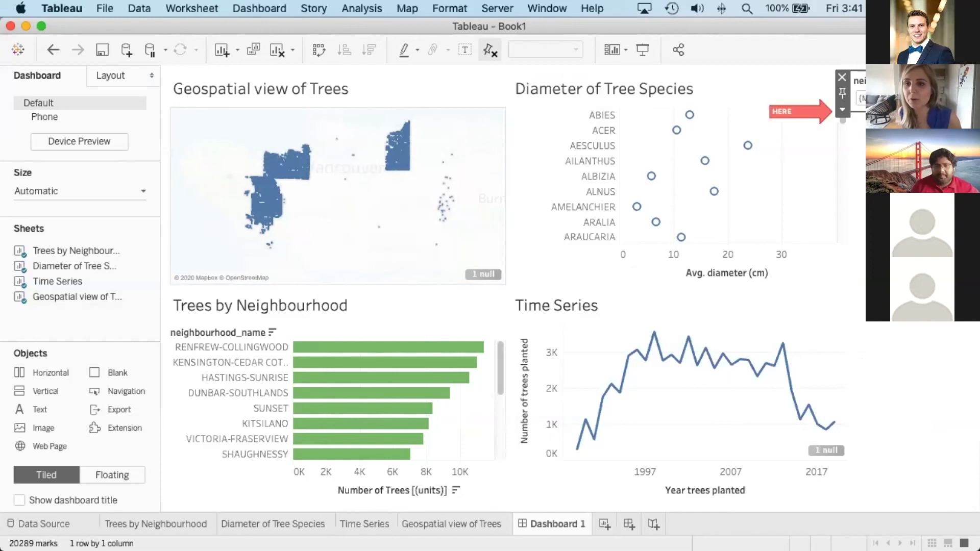
pyautogui.click(842, 108)
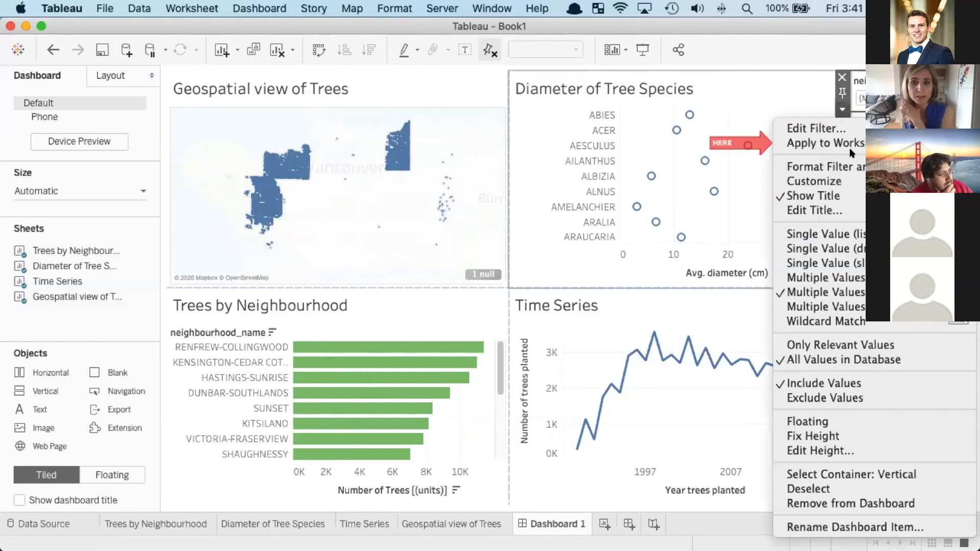
pyautogui.moveTo(852, 145)
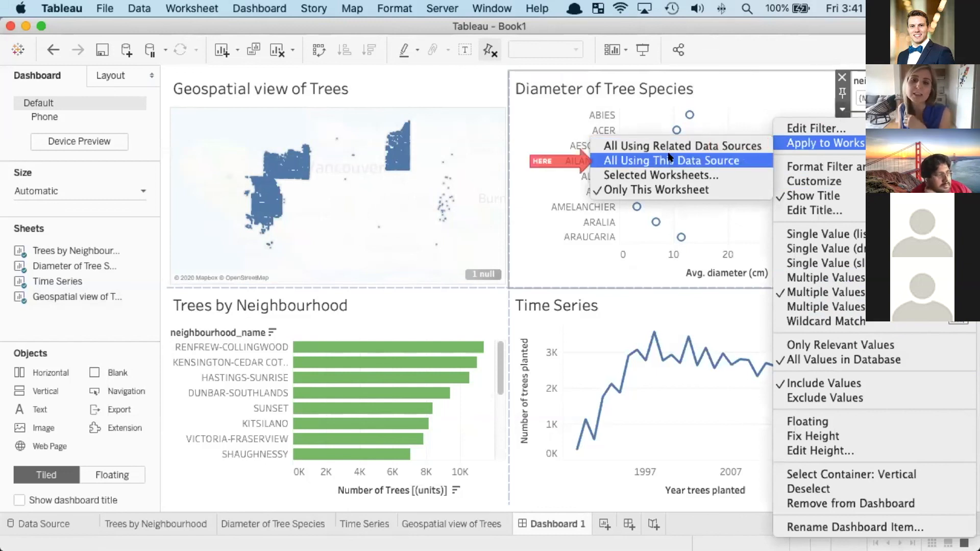
pyautogui.click(671, 159)
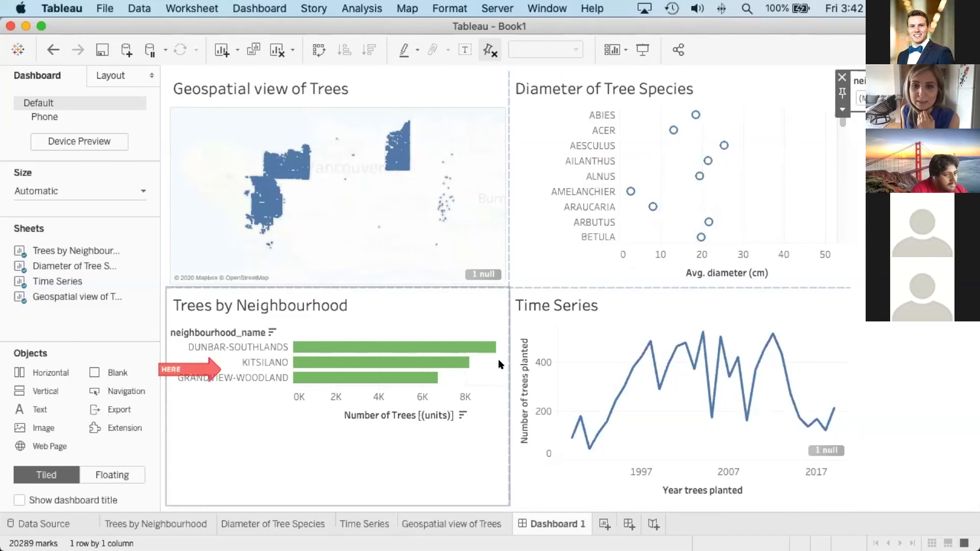
# - Clear the neighbourhood filter selection and include only Kensington-Cedar Cottage, Marpole and Renfrew-Collingwood
pyautogui.click(862, 98)
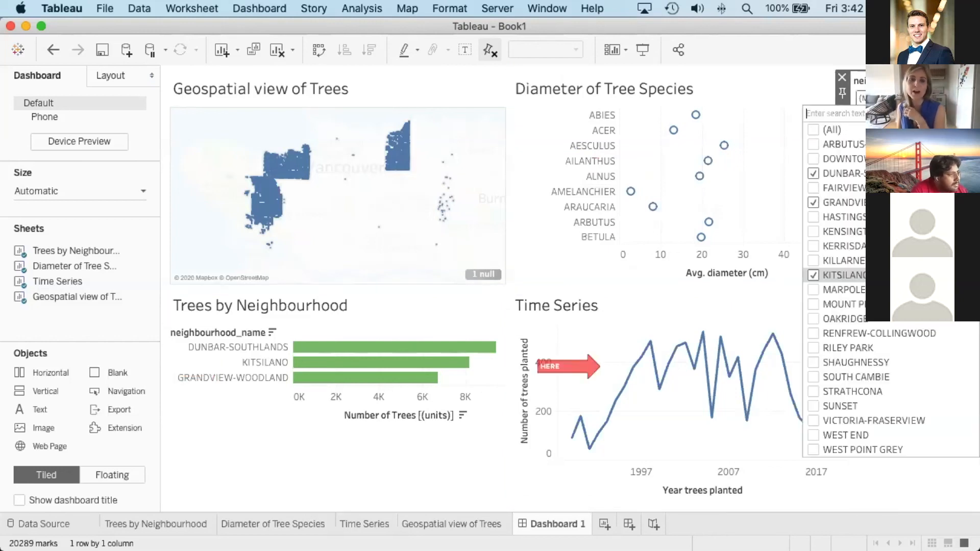
pyautogui.click(816, 130)
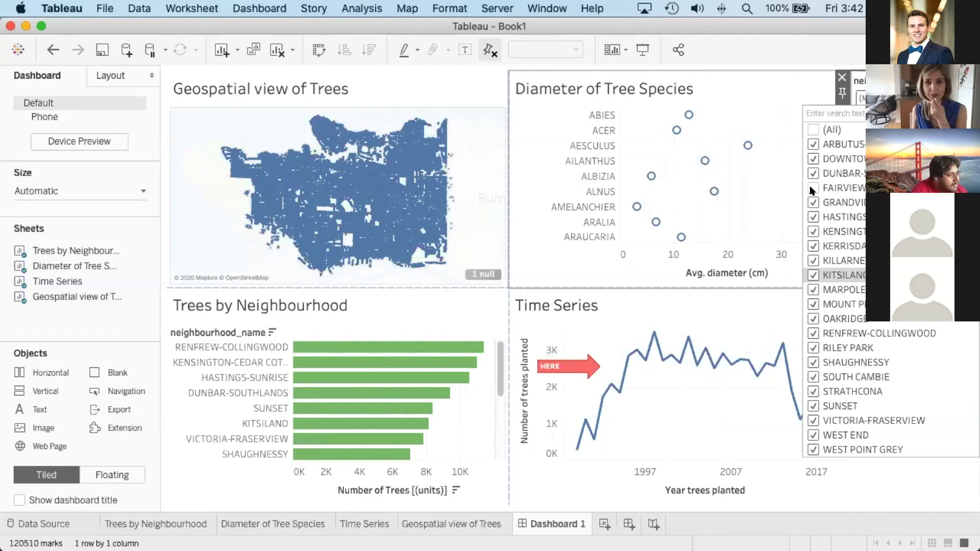
pyautogui.click(814, 130)
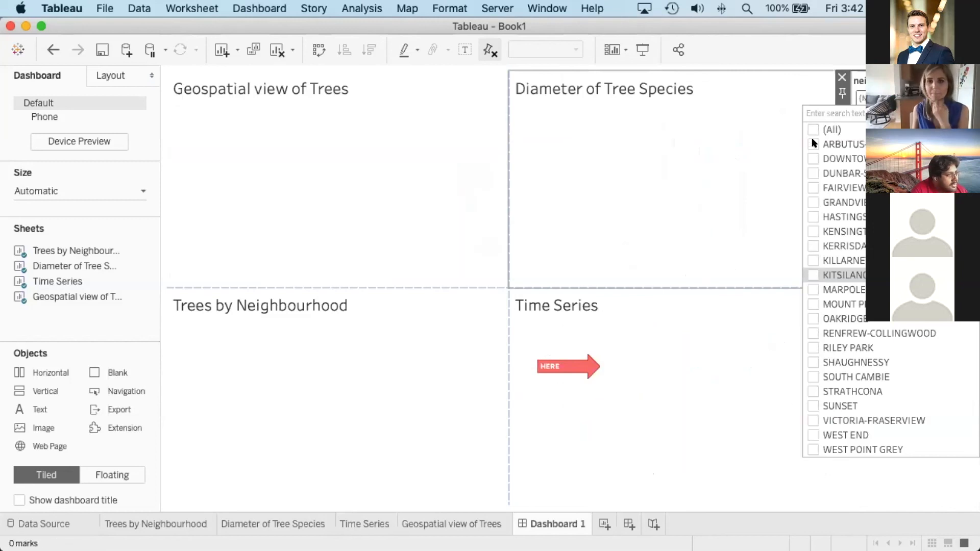
pyautogui.click(814, 232)
pyautogui.click(814, 289)
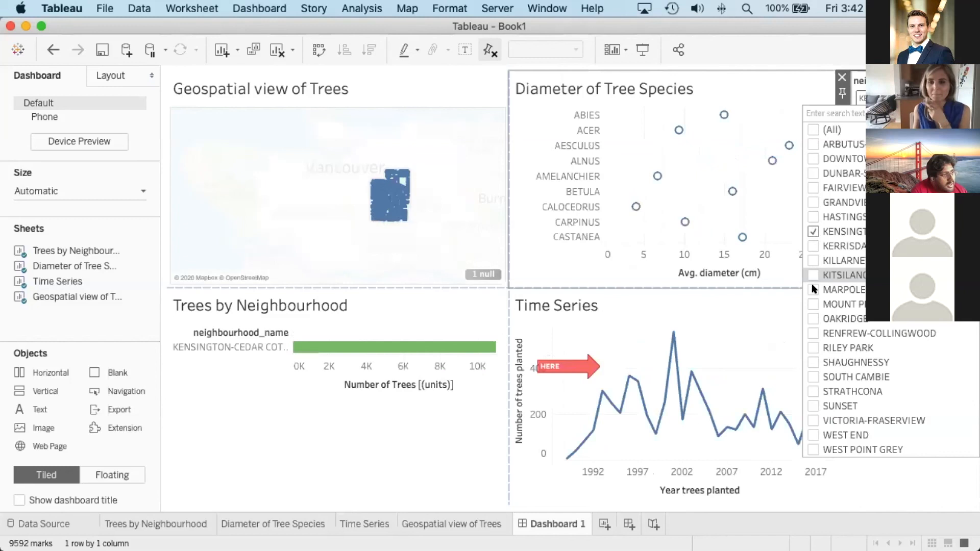
pyautogui.click(814, 330)
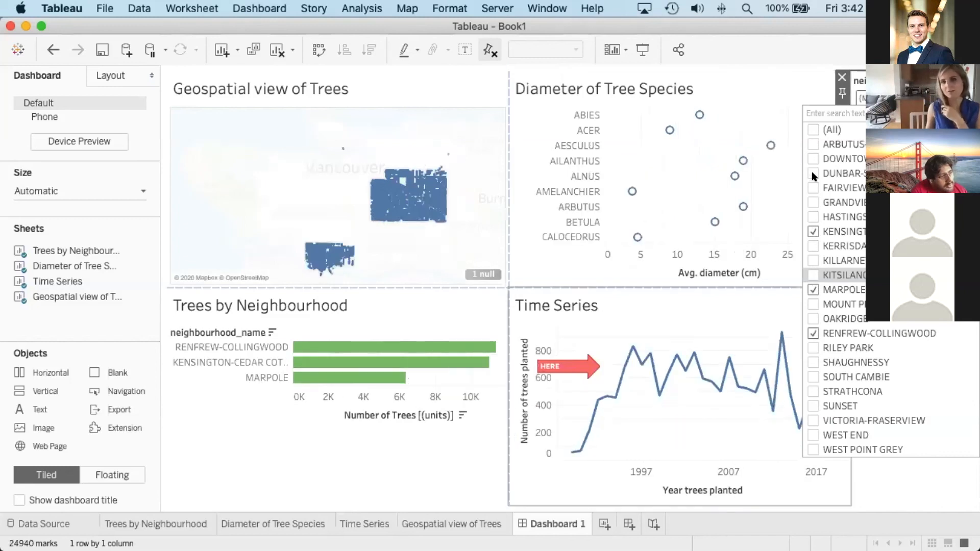
# - Add Dunbar-Southlands, Grandview-Woodland and Strathcona to the neighbourhoods selected in the filter
pyautogui.click(814, 175)
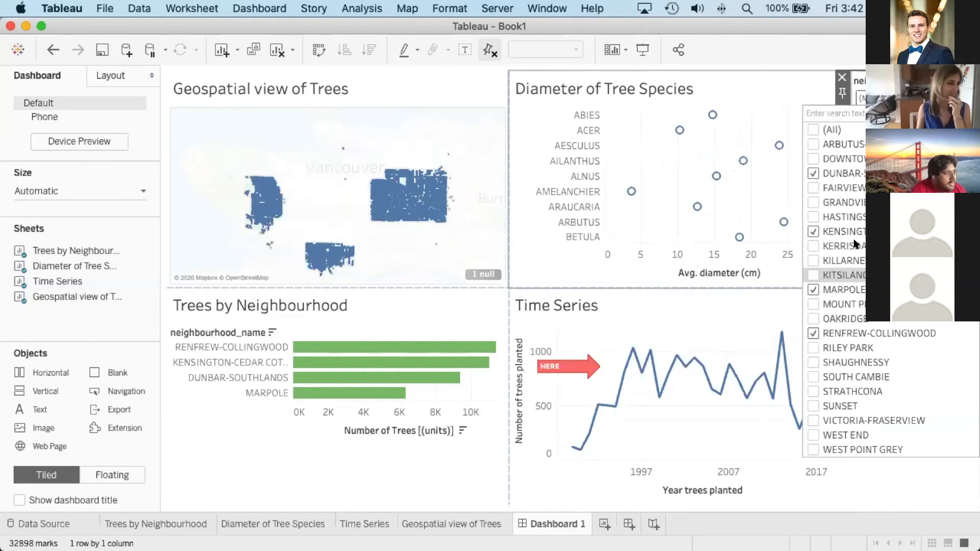
pyautogui.click(814, 202)
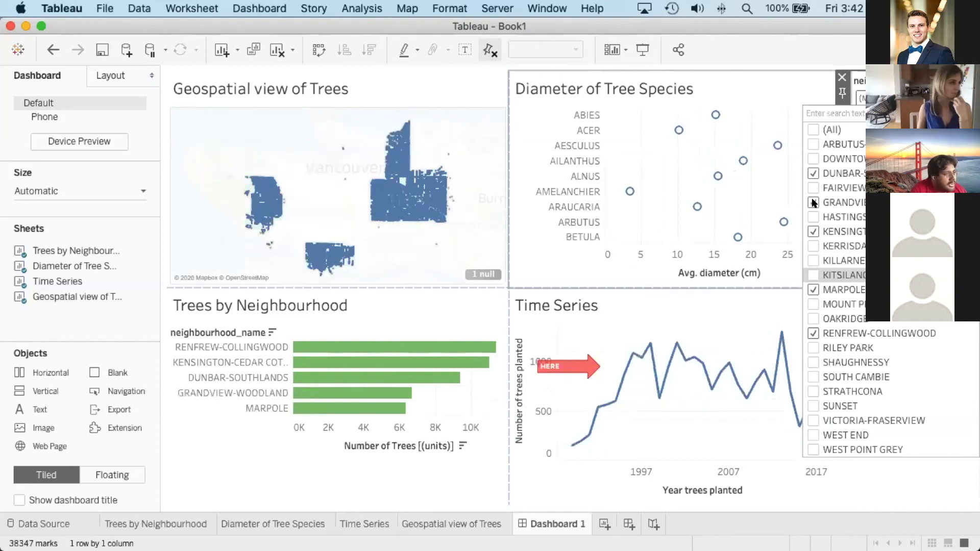
pyautogui.click(814, 391)
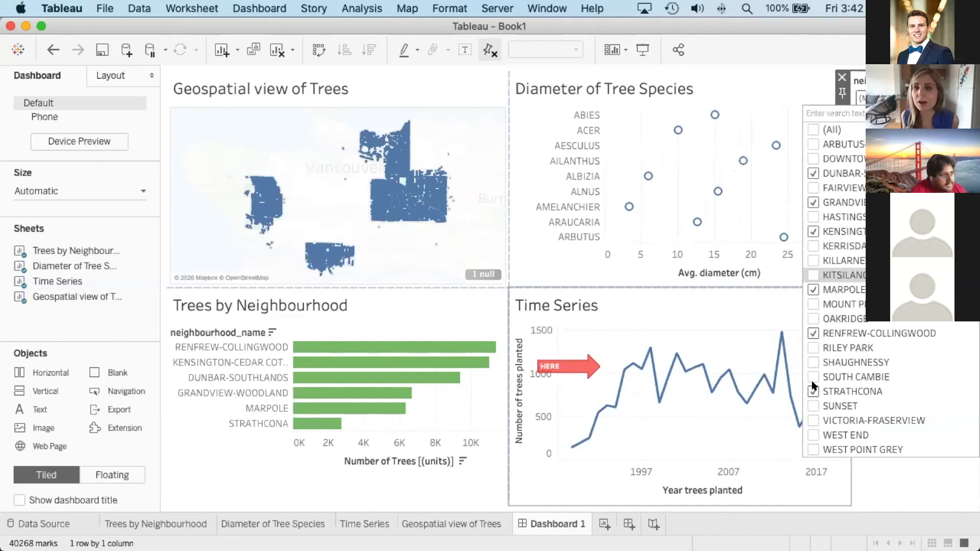
# - Include all neighbourhoods in the filter and use the Time Series chart as a filter for the dashboard
pyautogui.click(814, 129)
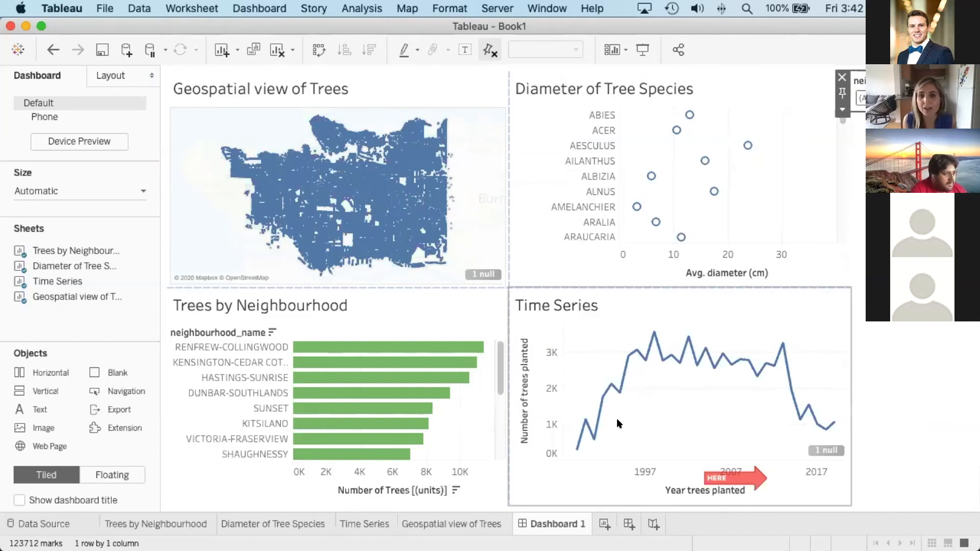
pyautogui.moveTo(655, 339)
pyautogui.click(661, 358)
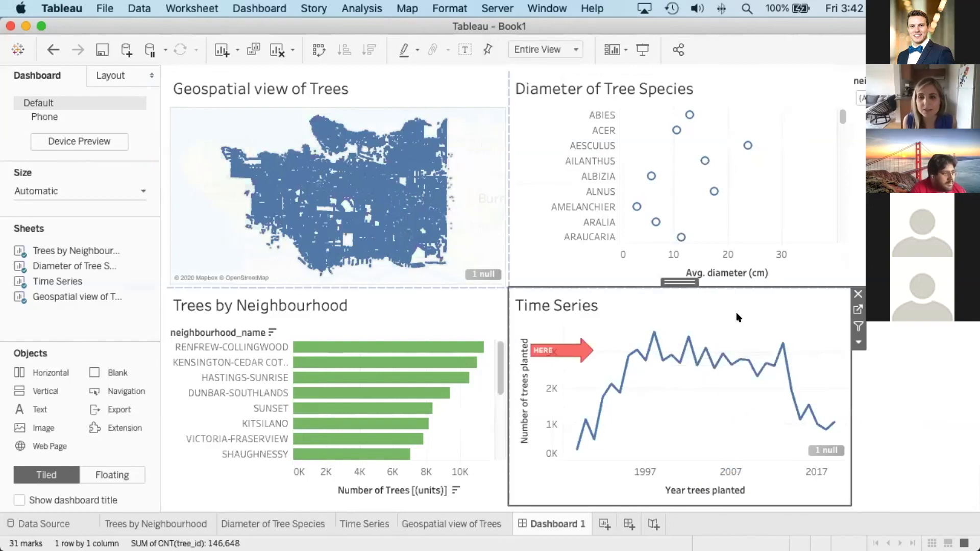
pyautogui.click(859, 326)
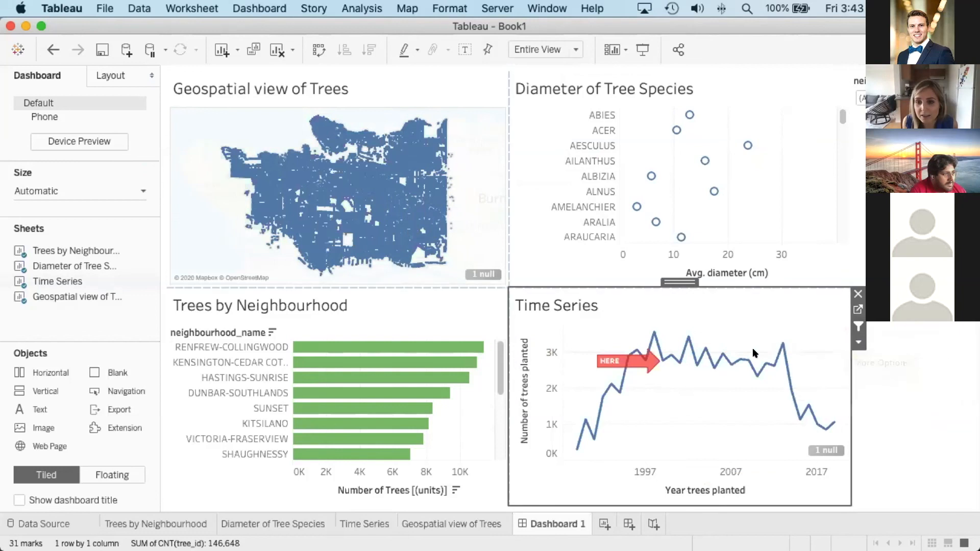
# - Filter the dashboard by single years on the Time Series line, such as 2013, 1996 and 1991, ending on its highest peak
pyautogui.click(780, 345)
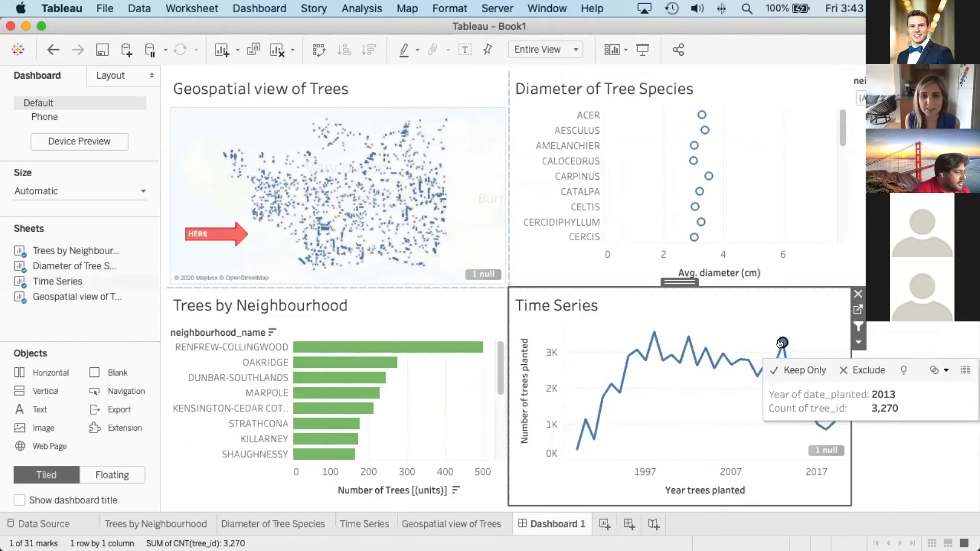
pyautogui.click(687, 339)
pyautogui.click(636, 351)
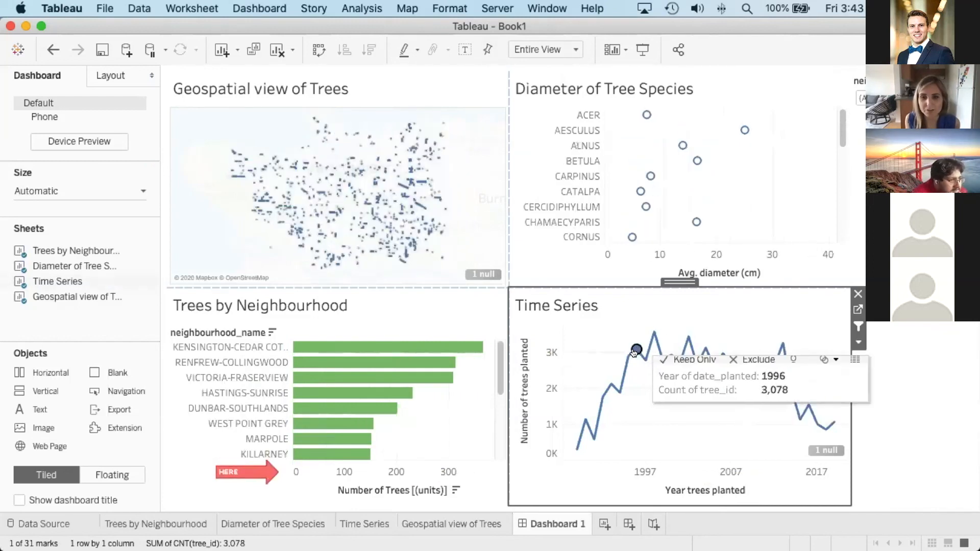
pyautogui.click(619, 393)
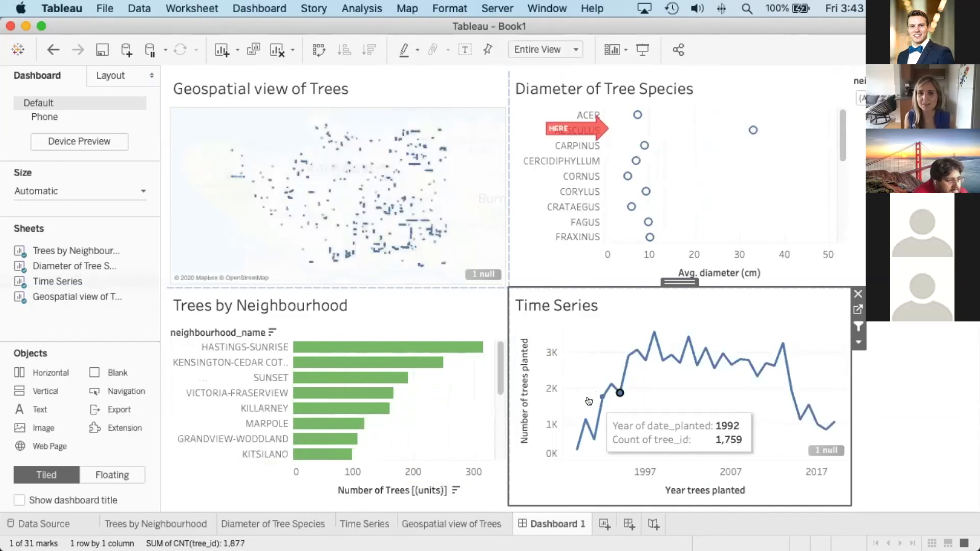
pyautogui.click(603, 397)
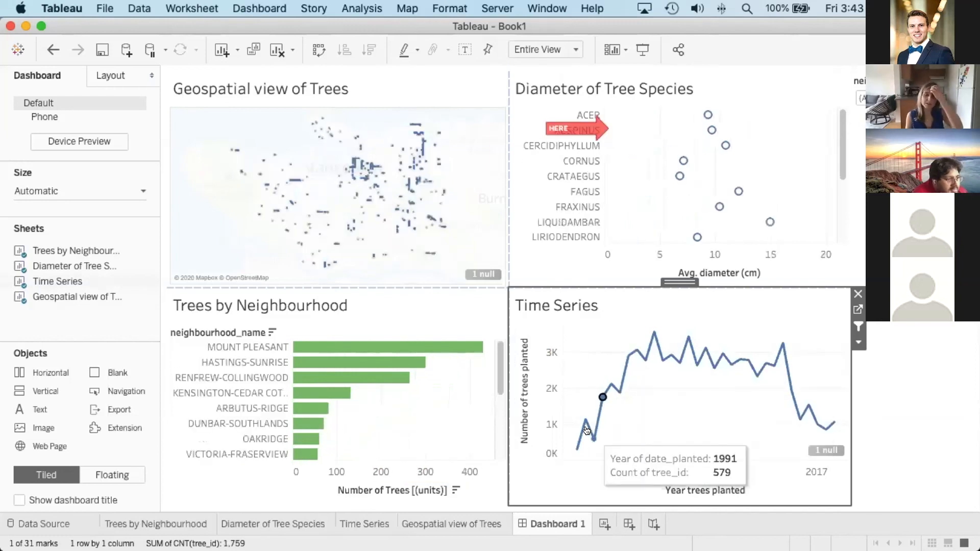
pyautogui.click(594, 438)
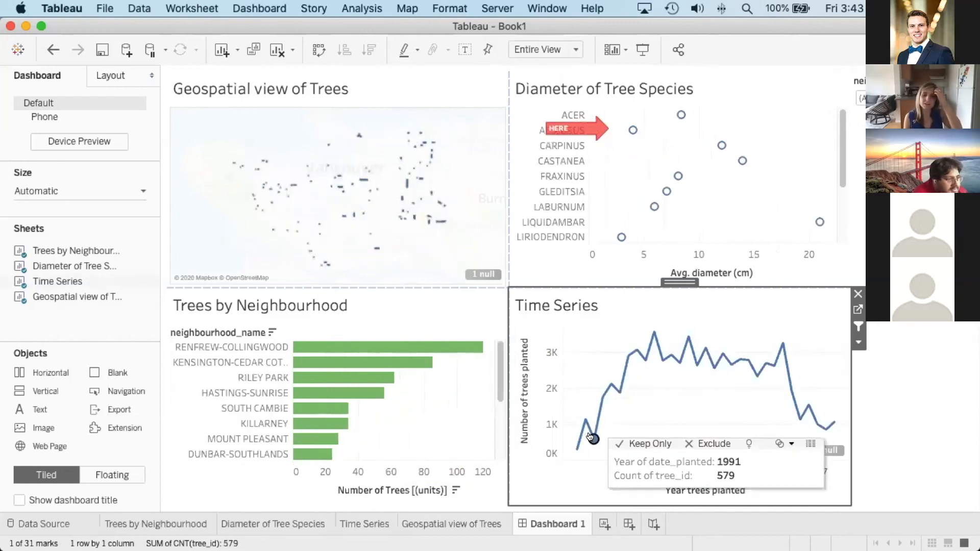
pyautogui.click(651, 331)
pyautogui.moveTo(723, 364)
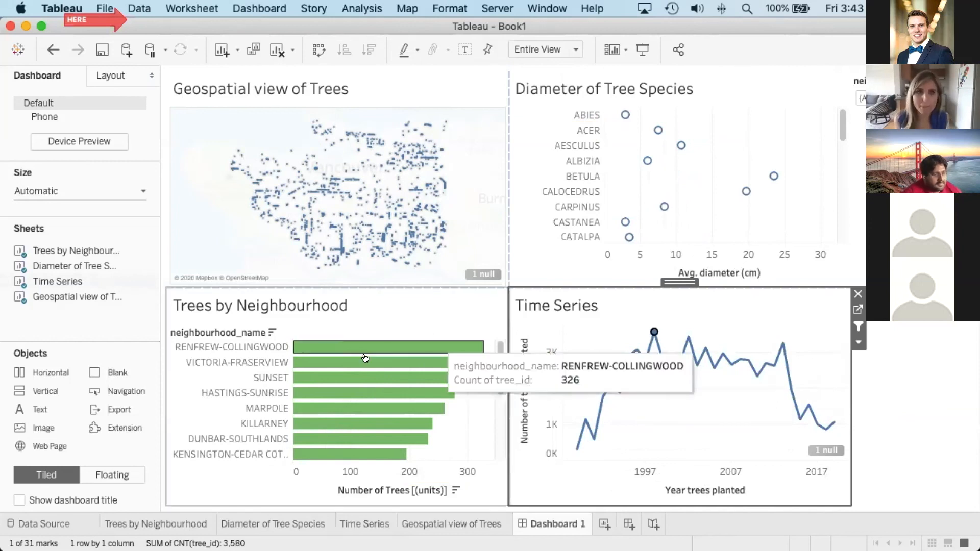
# - Clear the sorting of the Trees by Neighbourhood bars and sort them by number of trees in descending order again
pyautogui.click(269, 332)
pyautogui.click(267, 331)
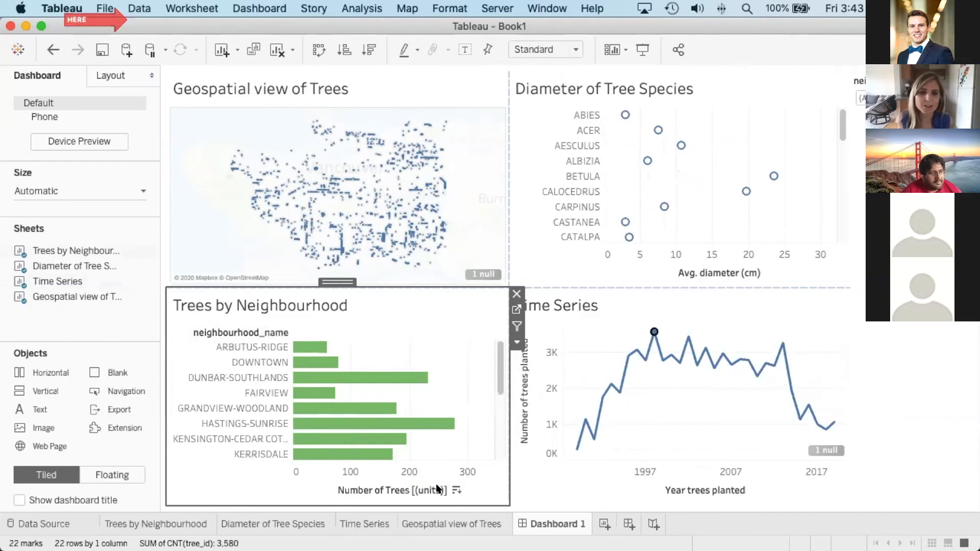
pyautogui.click(454, 490)
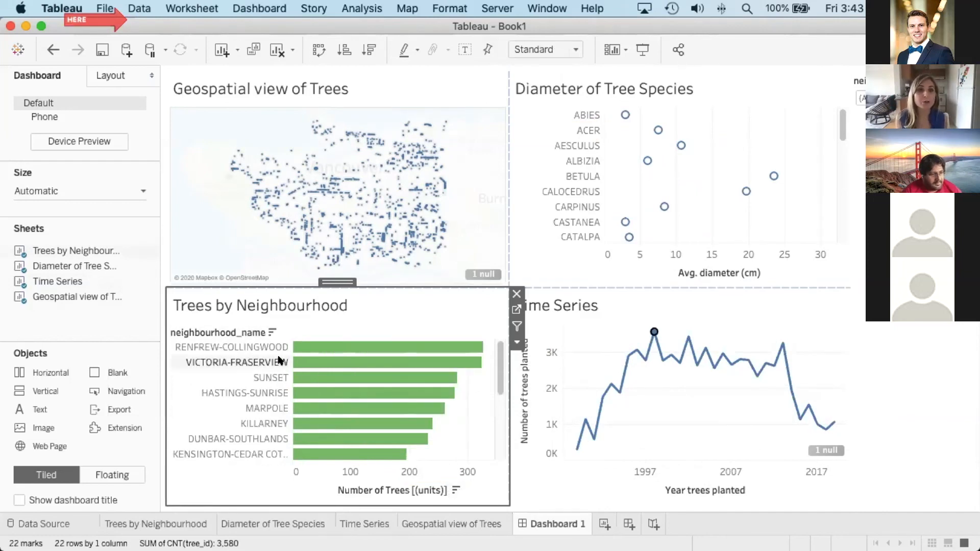
# - Select the Renfrew-Collingwood, Victoria-Fraserview, Sunset, Hastings-Sunrise and Marpole bars together, and clear the selection
pyautogui.click(304, 352)
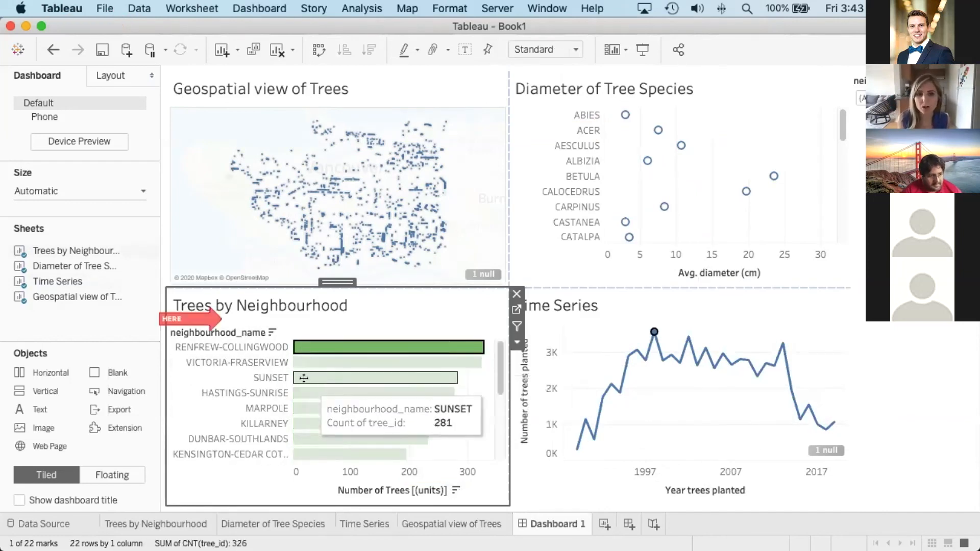
pyautogui.keyDown('super'); pyautogui.click(305, 363); pyautogui.keyUp('super')
pyautogui.keyDown('super'); pyautogui.click(305, 378); pyautogui.keyUp('super')
pyautogui.keyDown('super'); pyautogui.click(305, 393); pyautogui.keyUp('super')
pyautogui.keyDown('super'); pyautogui.click(305, 409); pyautogui.keyUp('super')
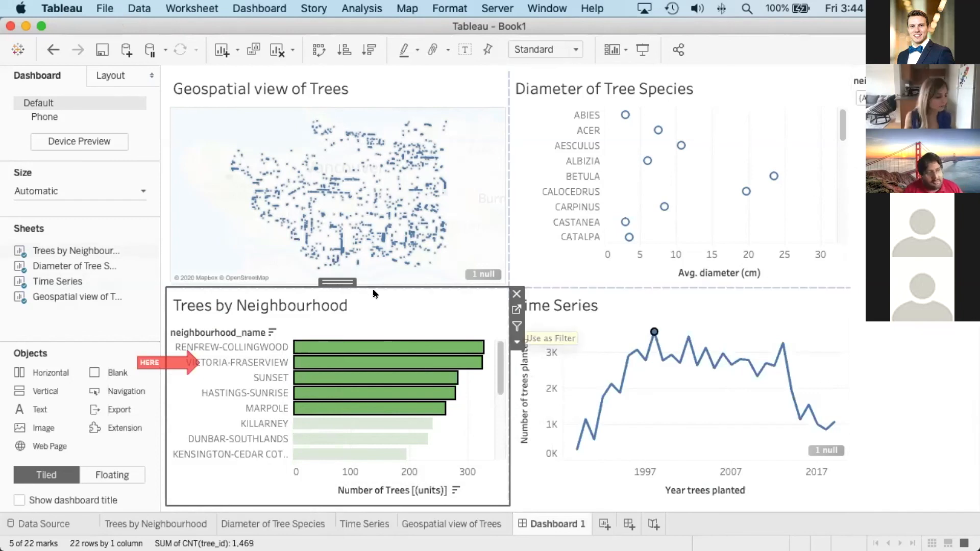
pyautogui.click(383, 323)
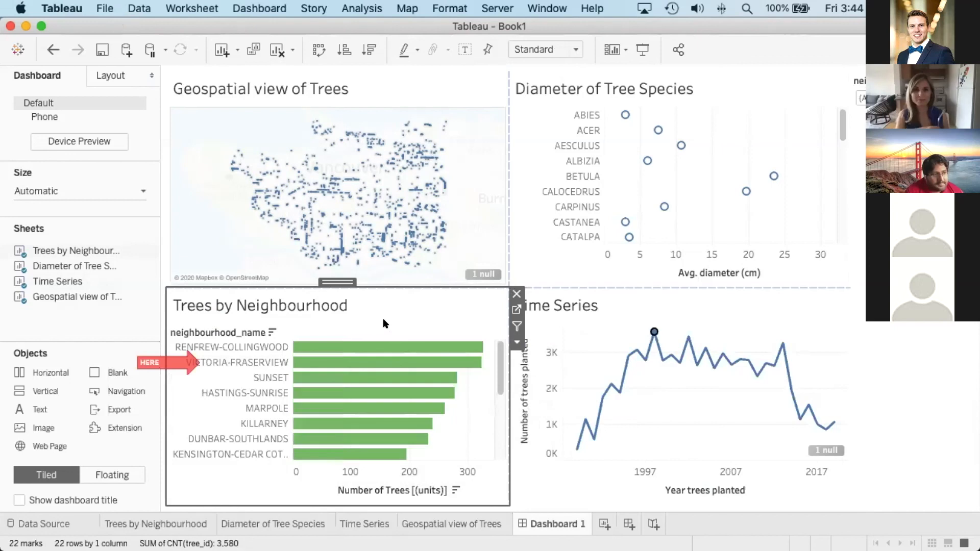
pyautogui.moveTo(404, 344)
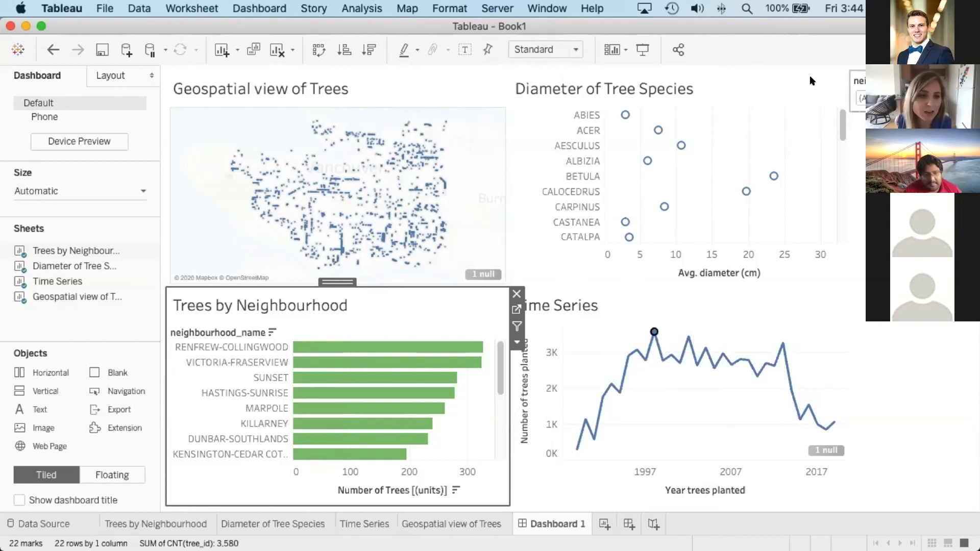
# - Shrink the enlarged window and reposition it so the neighbourhood_name filter is in view
pyautogui.doubleClick(236, 20)
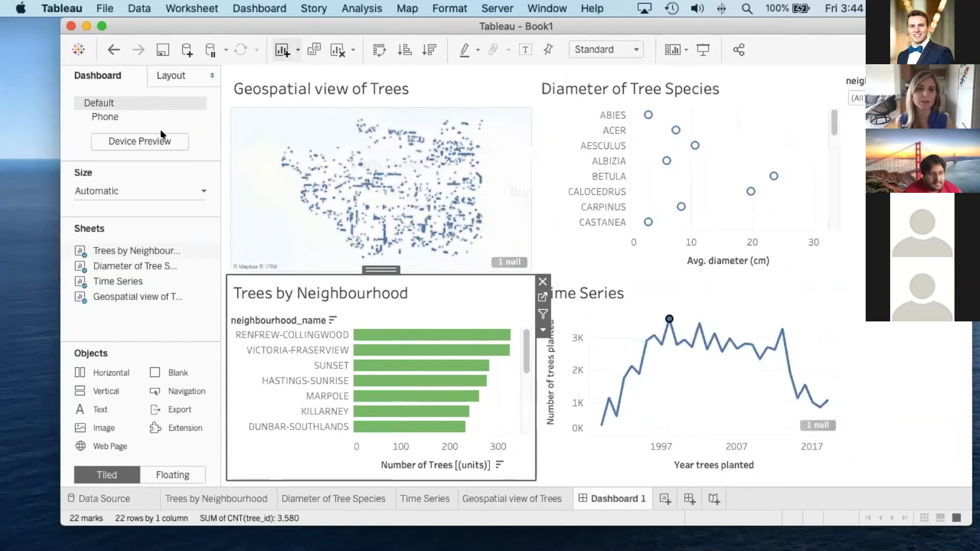
pyautogui.moveTo(60, 219); pyautogui.dragTo(106, 219)
pyautogui.moveTo(375, 23); pyautogui.dragTo(311, 23)
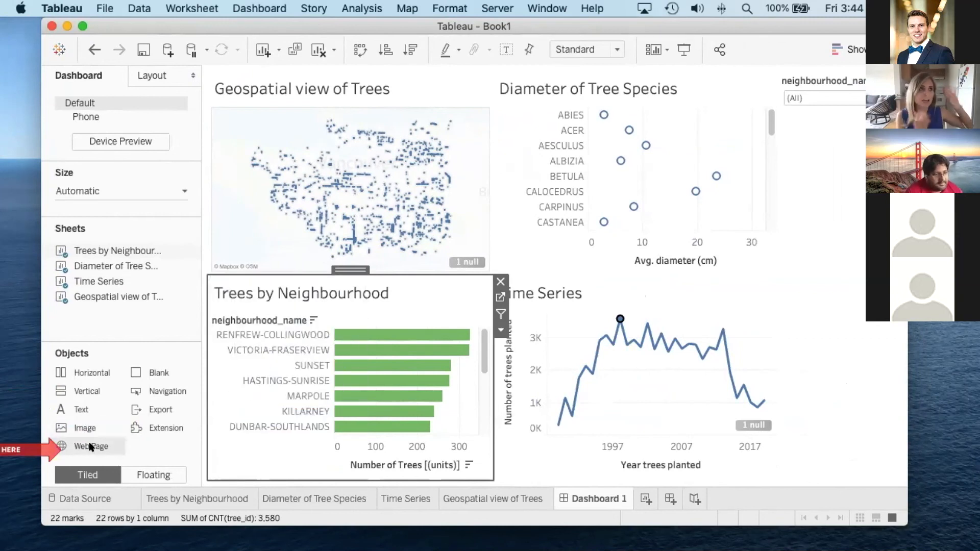
# - Add a Web Page object between the map and the species diameter chart, using the copied YouTube video URL
pyautogui.moveTo(116, 450)
pyautogui.mouseDown()
pyautogui.moveTo(475, 279)
pyautogui.moveTo(434, 305)
pyautogui.mouseUp()
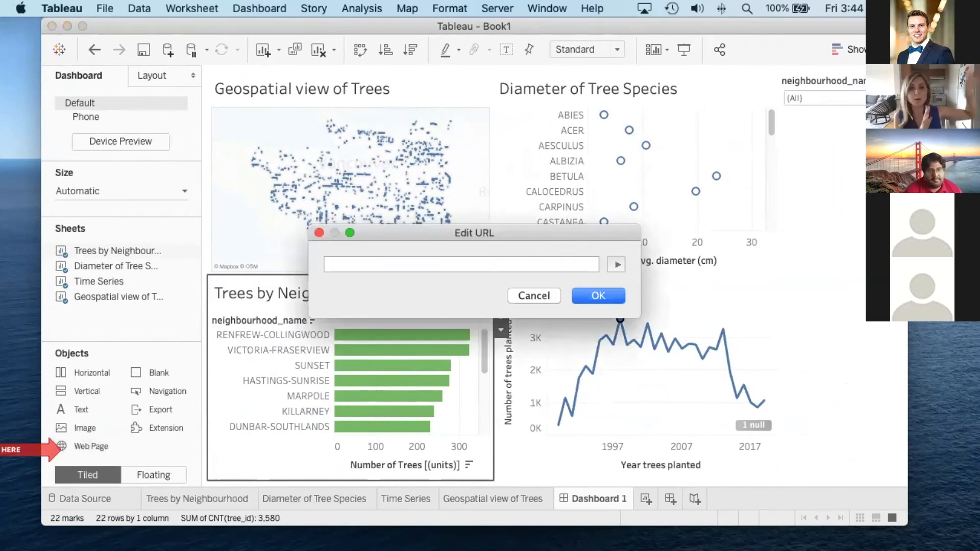
pyautogui.press('super+Tab')
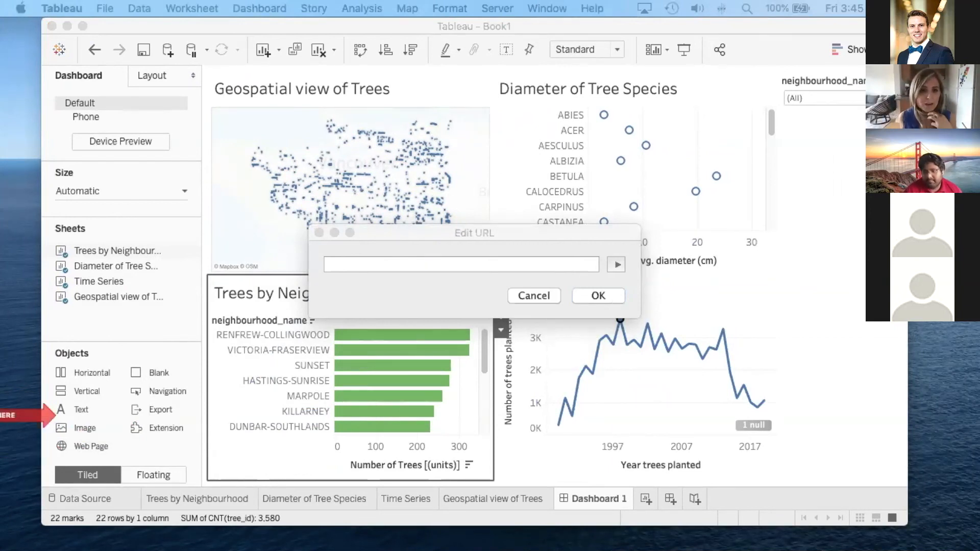
pyautogui.click(382, 254)
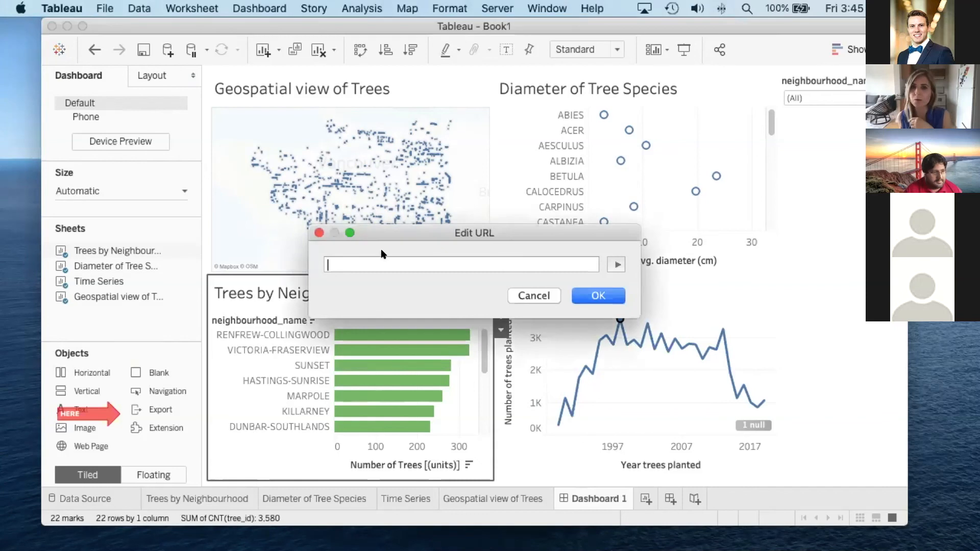
pyautogui.press('super+v')
pyautogui.click(598, 295)
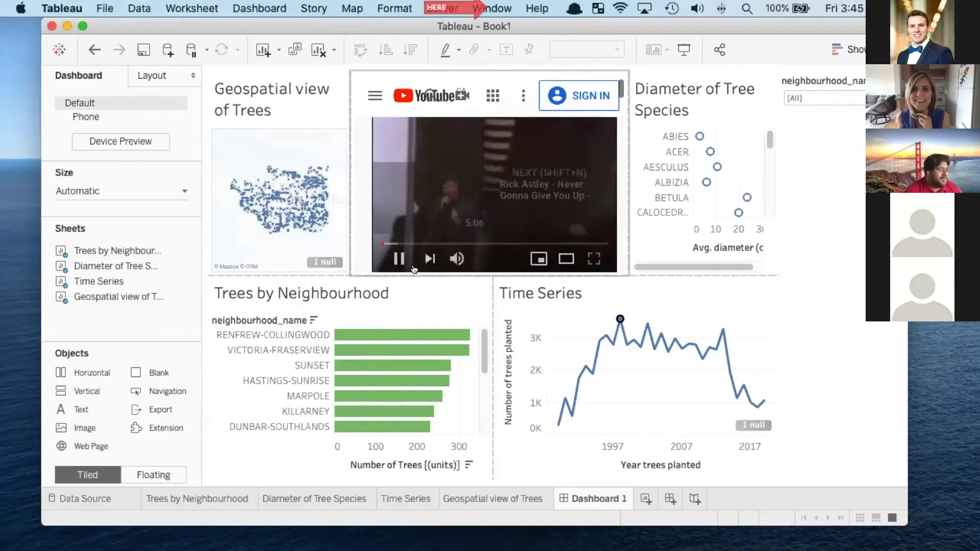
# - Pause the embedded YouTube video and remove the web page object from the dashboard
pyautogui.click(399, 259)
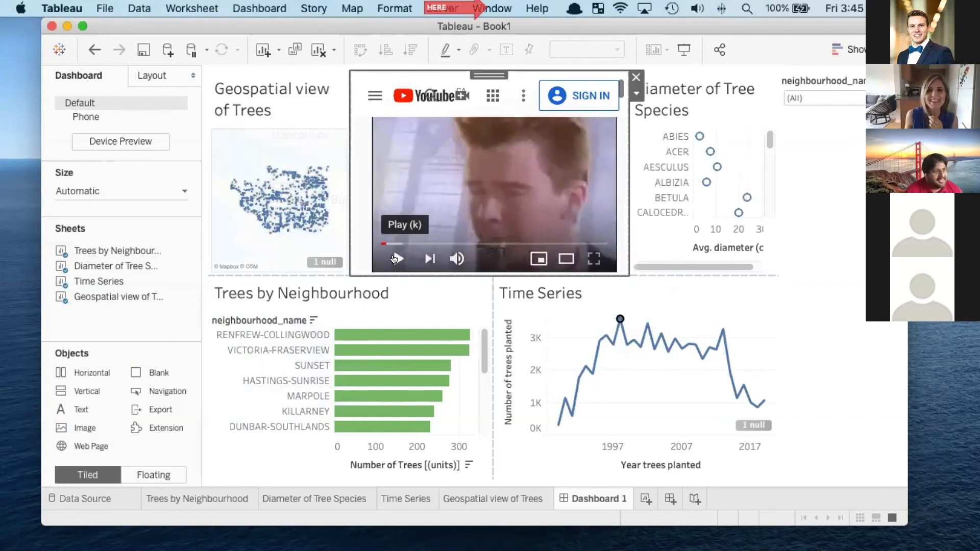
pyautogui.click(636, 77)
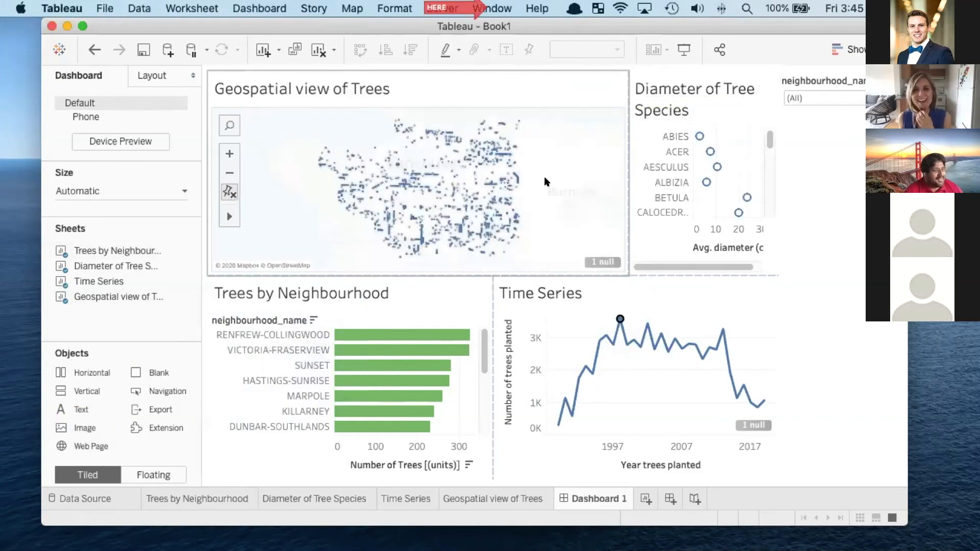
pyautogui.hotkey('ctrl', 'Up')
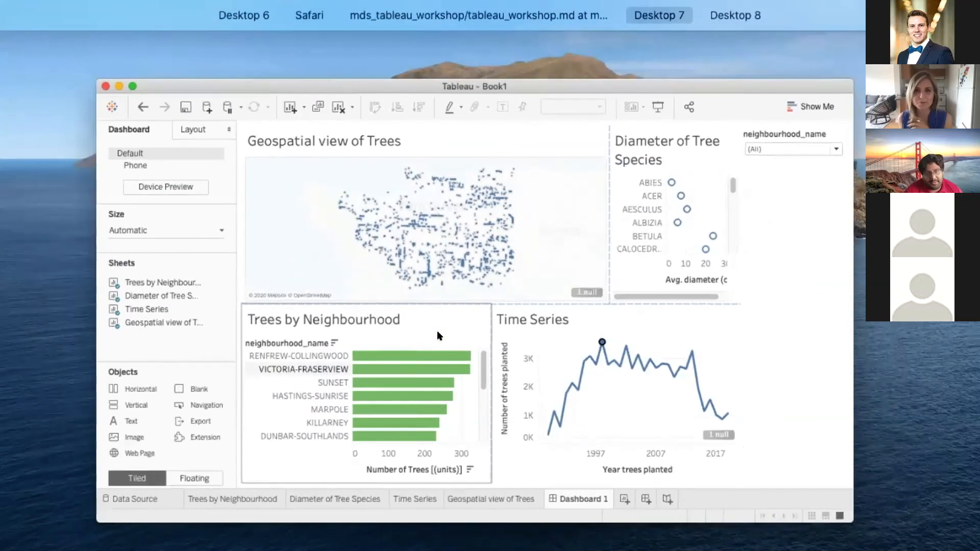
pyautogui.click(438, 335)
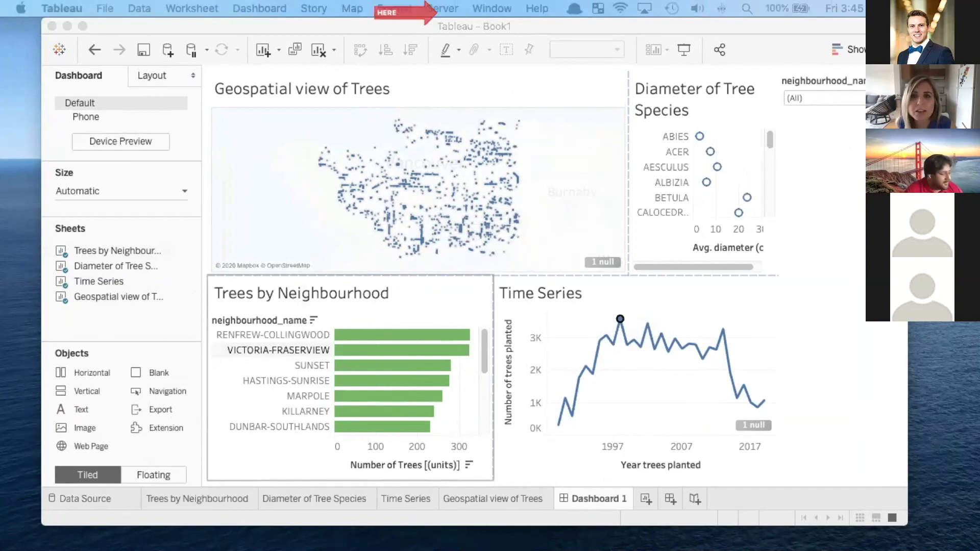
# - Look at the Tableau Server sign-in dialog and close it without connecting
pyautogui.click(451, 10)
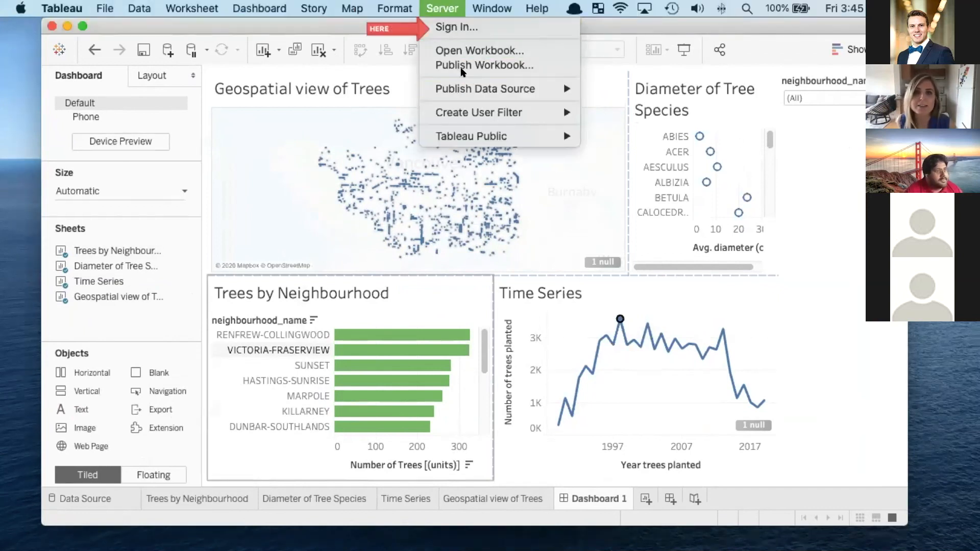
pyautogui.click(458, 31)
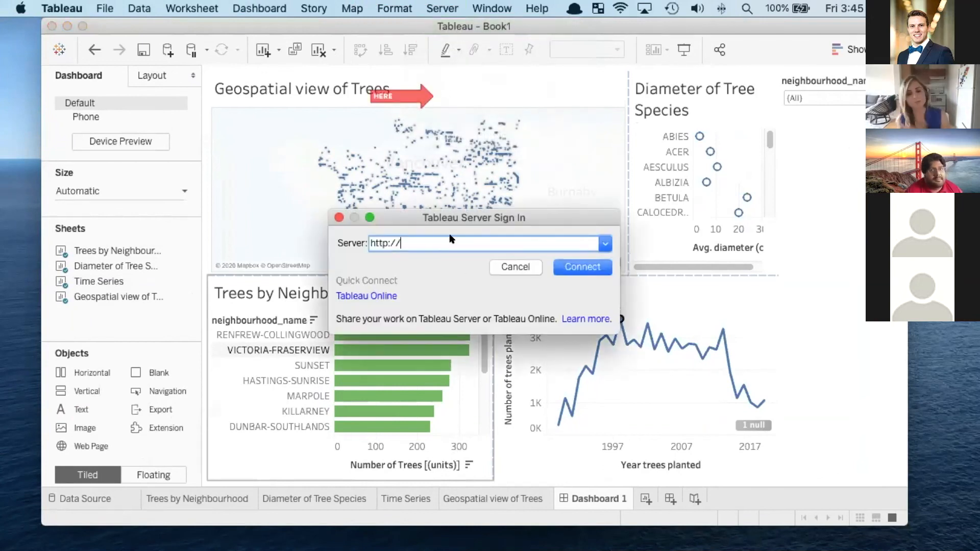
pyautogui.click(530, 274)
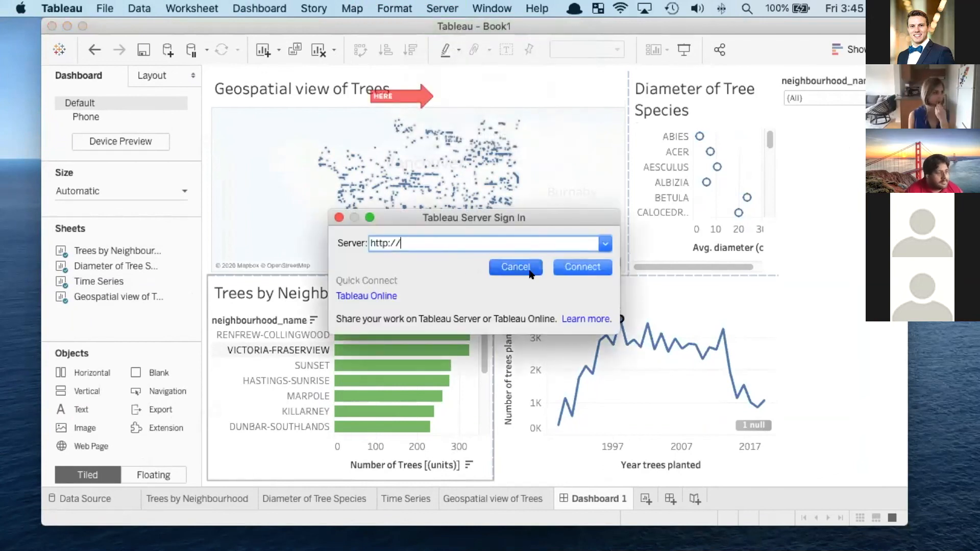
# - Try the neighbourhood_name filter between the map and the species diameter chart, above the map, and directly beside the map
pyautogui.moveTo(828, 77); pyautogui.dragTo(561, 116)
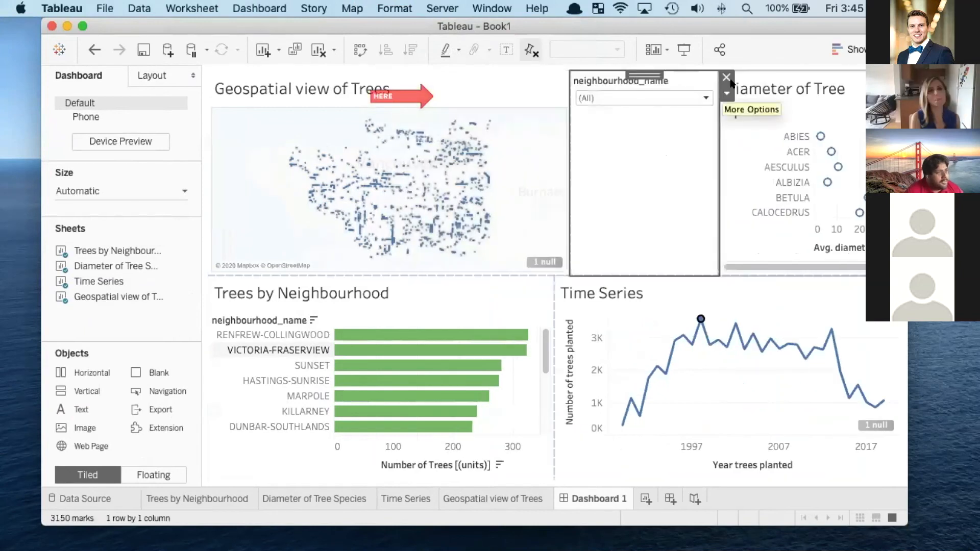
pyautogui.moveTo(646, 79); pyautogui.dragTo(485, 102)
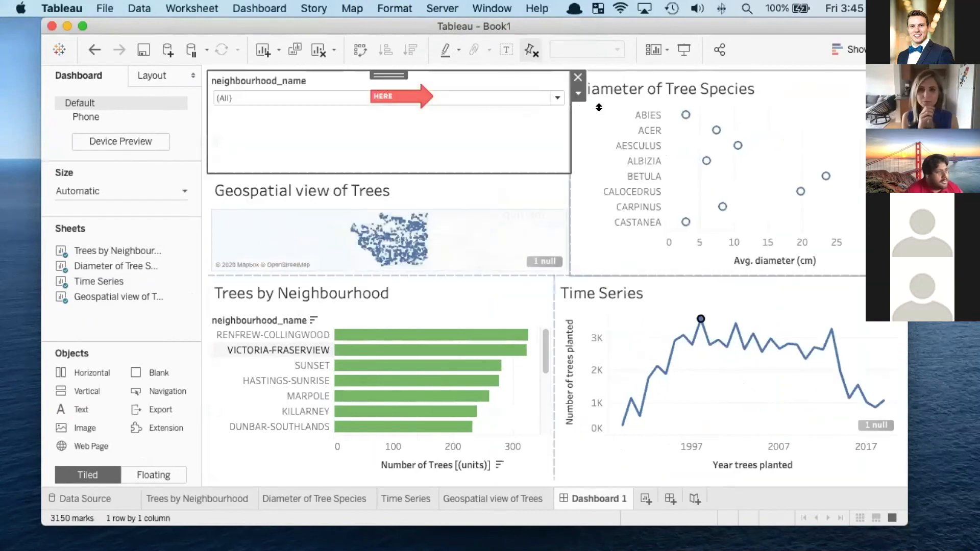
pyautogui.moveTo(388, 75); pyautogui.dragTo(467, 224)
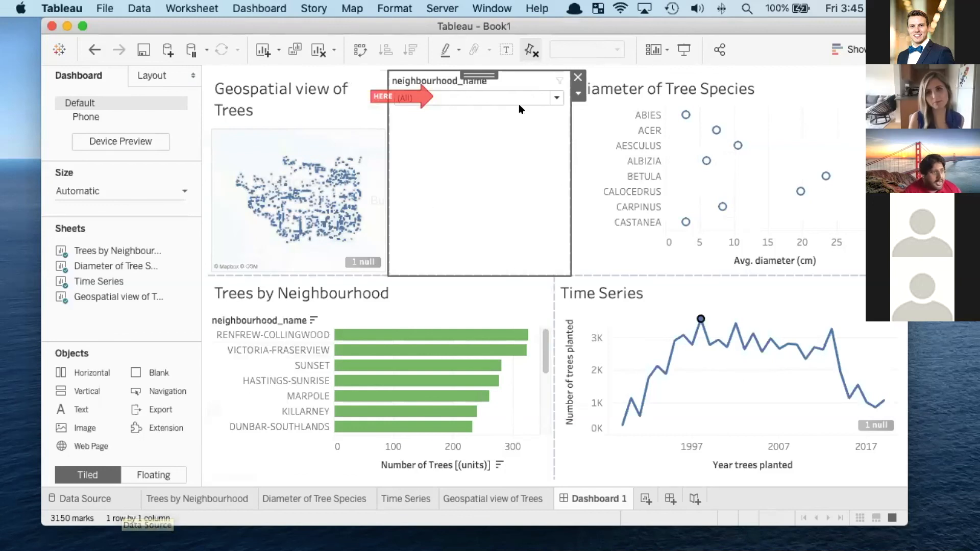
# - Undo the filter's last displacement and place it between the Trees by Neighbourhood bars and the Time Series chart
pyautogui.moveTo(478, 73); pyautogui.dragTo(460, 79)
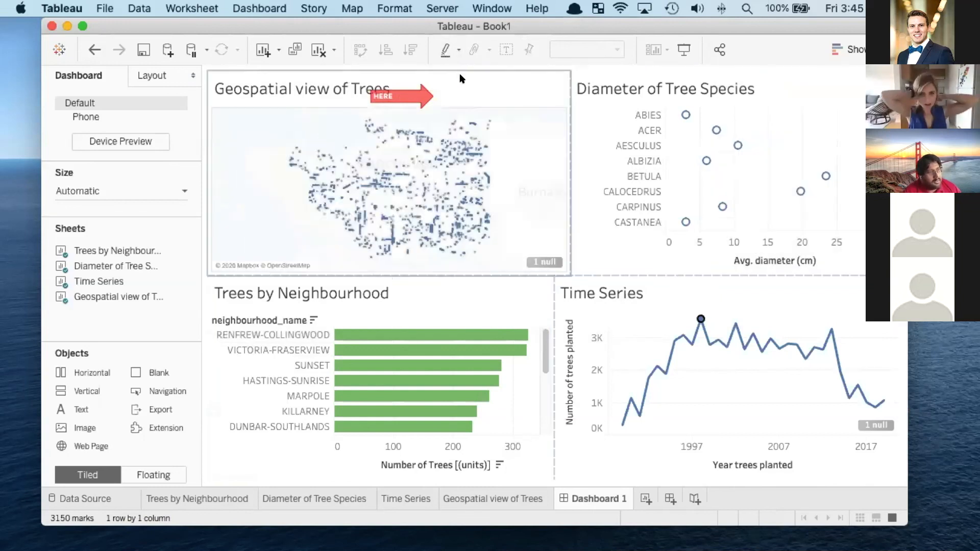
pyautogui.click(751, 86)
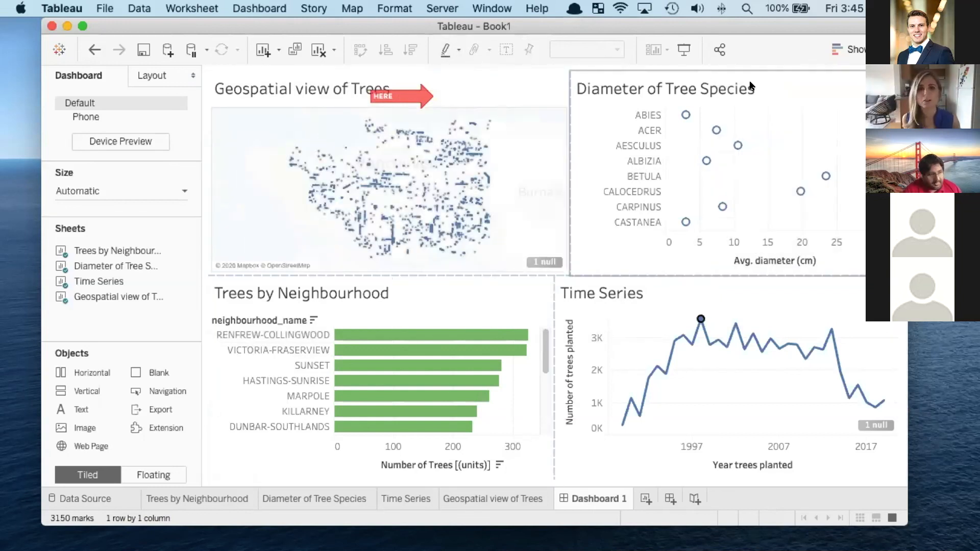
pyautogui.press('super+z')
pyautogui.moveTo(473, 70)
pyautogui.mouseDown()
pyautogui.moveTo(520, 116)
pyautogui.moveTo(656, 160)
pyautogui.moveTo(306, 163)
pyautogui.moveTo(473, 311)
pyautogui.moveTo(459, 327)
pyautogui.moveTo(285, 328)
pyautogui.moveTo(323, 394)
pyautogui.moveTo(458, 331)
pyautogui.mouseUp()
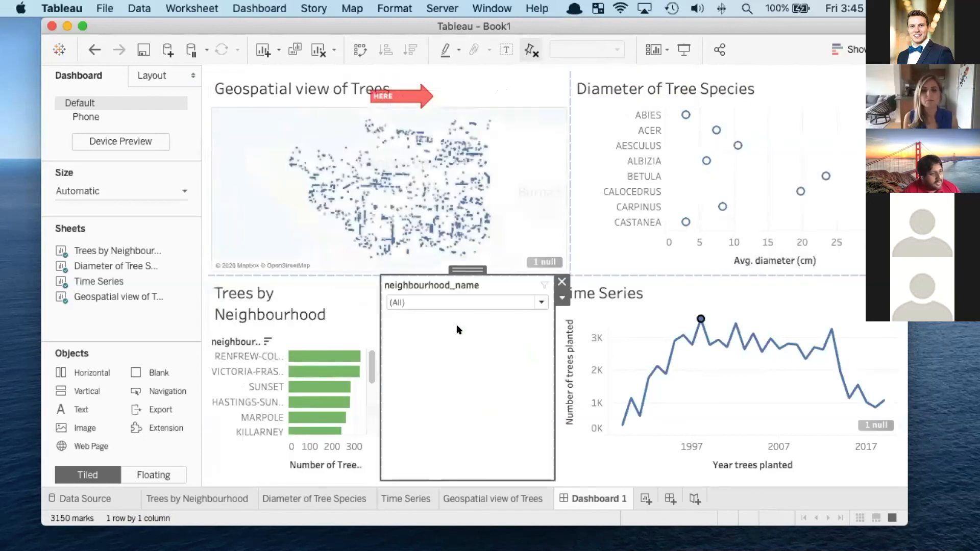
# - Select the ACER row in the Diameter of Tree Species chart
pyautogui.click(624, 176)
pyautogui.click(668, 152)
pyautogui.click(649, 130)
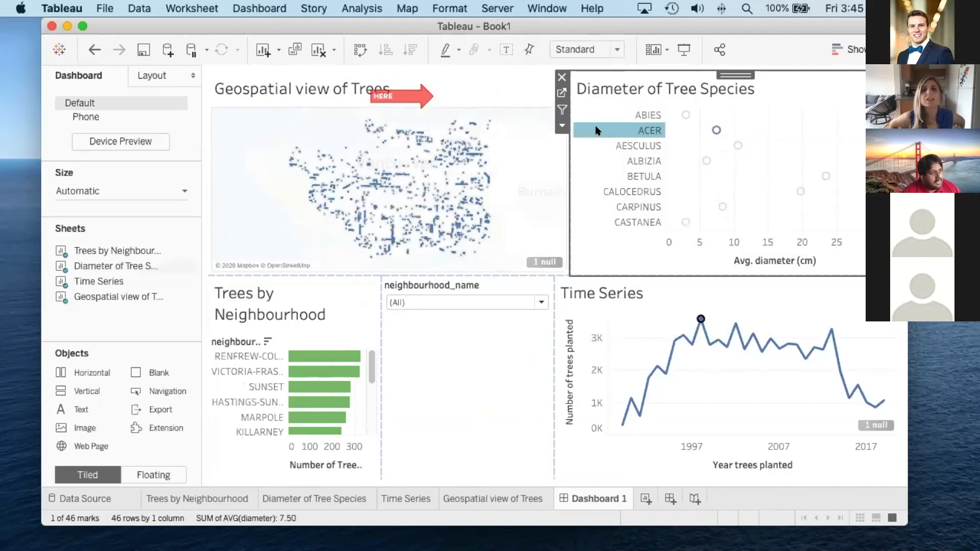
# - Try the Diameter of Tree Species chart below the map and as a full-height column, and place it beside the map, above Time Series
pyautogui.moveTo(735, 75); pyautogui.dragTo(265, 273)
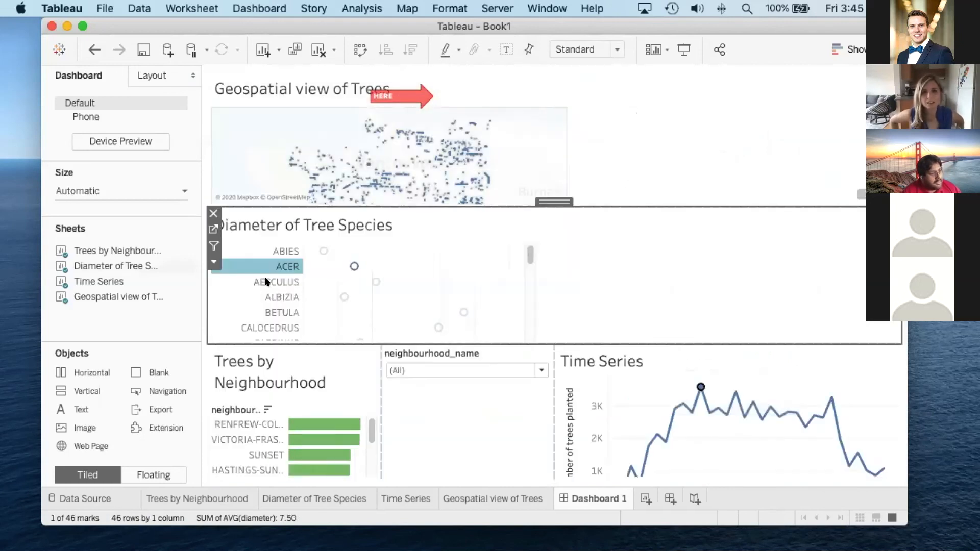
pyautogui.moveTo(549, 196); pyautogui.dragTo(838, 253)
pyautogui.moveTo(554, 201); pyautogui.dragTo(893, 153)
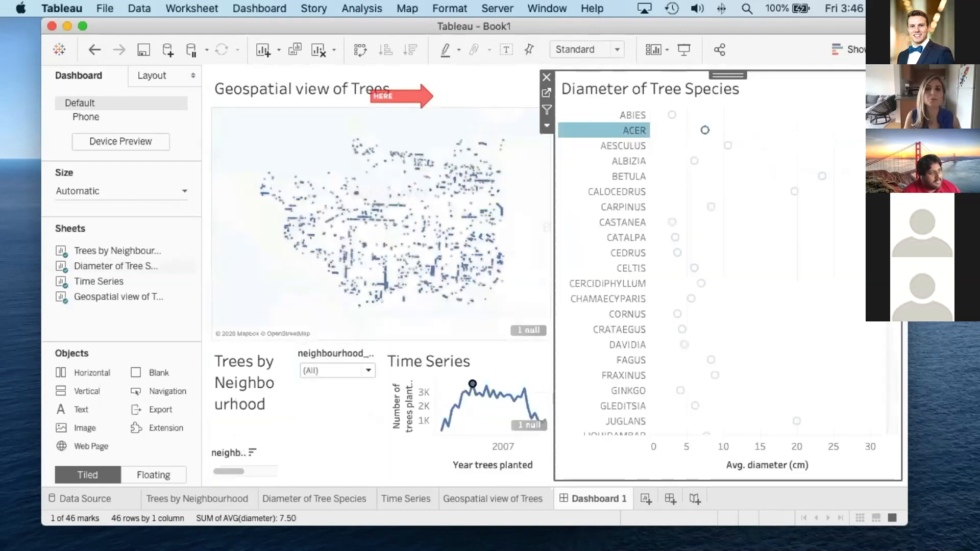
pyautogui.moveTo(726, 73); pyautogui.dragTo(474, 337)
pyautogui.moveTo(553, 202); pyautogui.dragTo(743, 157)
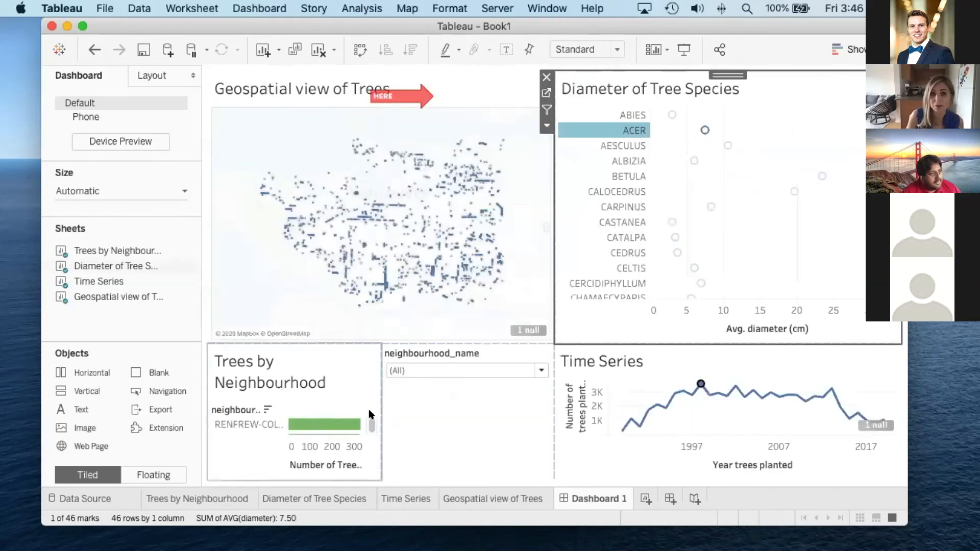
# - Place the neighbourhood_name filter as a thin strip between the map and the Trees by Neighbourhood bars, and make the window taller
pyautogui.click(433, 361)
pyautogui.moveTo(458, 337); pyautogui.dragTo(381, 317)
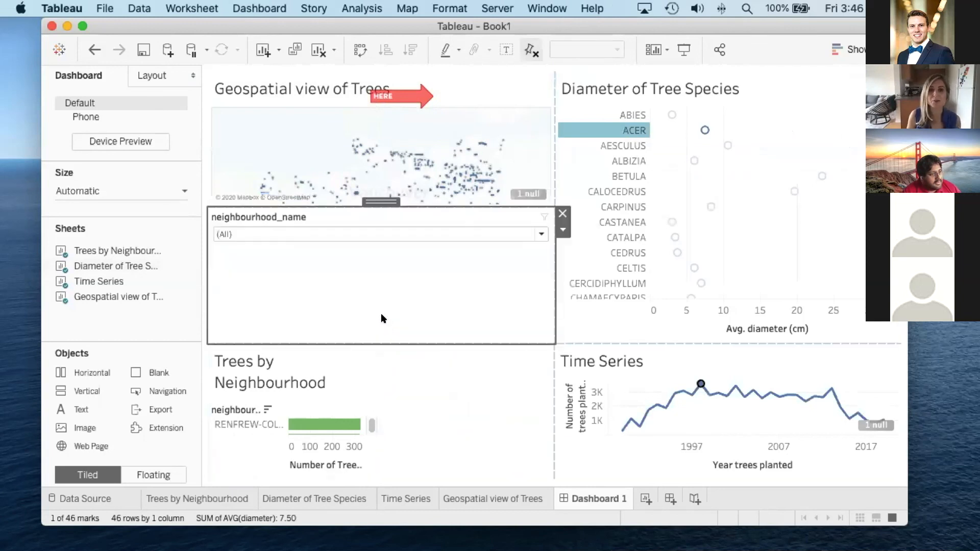
pyautogui.moveTo(373, 203); pyautogui.dragTo(381, 307)
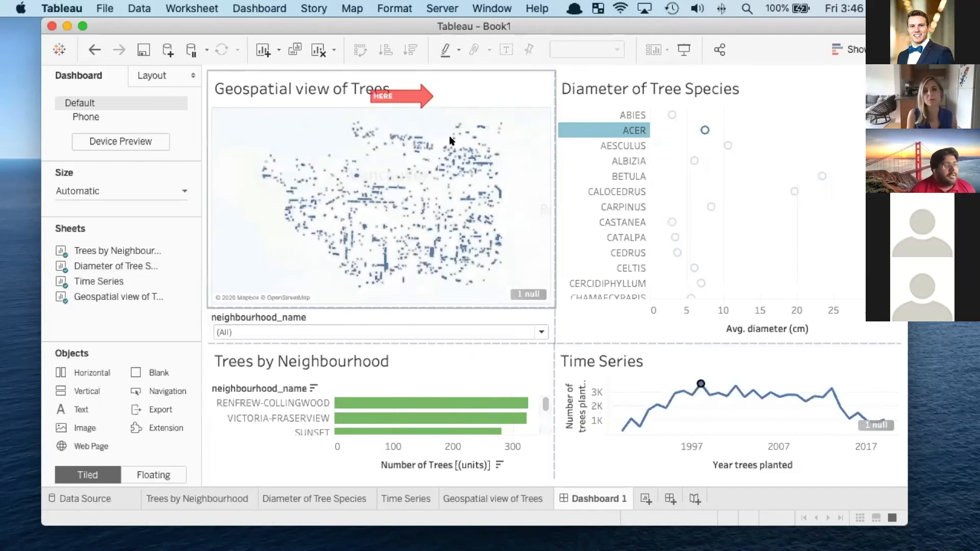
pyautogui.moveTo(668, 524); pyautogui.dragTo(668, 549)
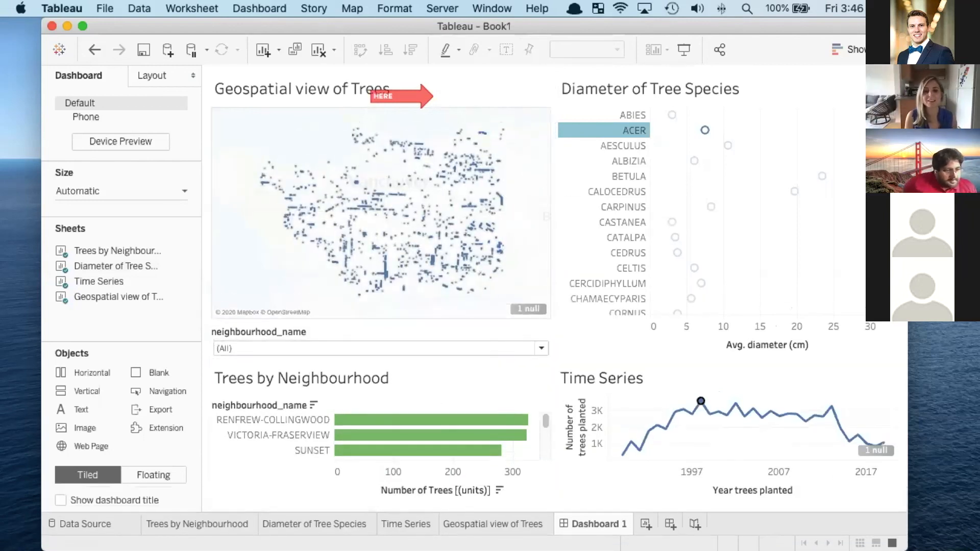